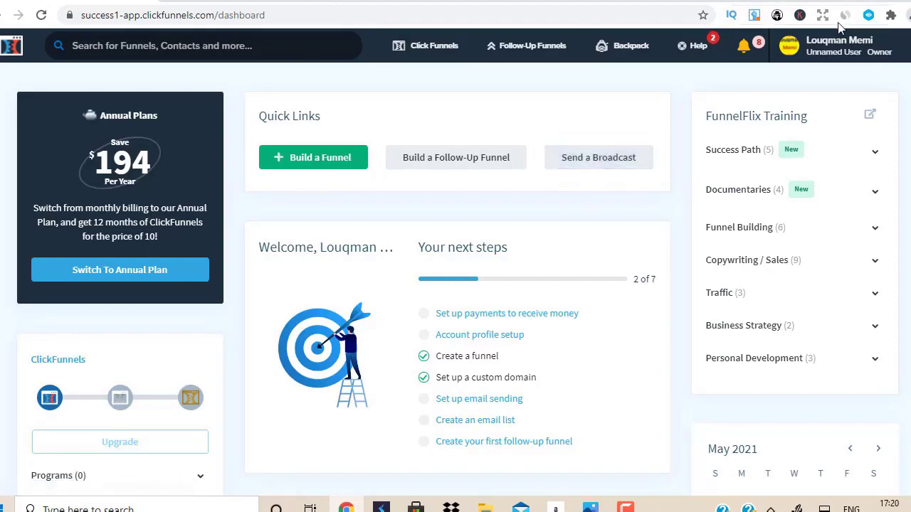
# Open the account's integrations settings and look through the services available for a new integration.
pyautogui.click(836, 45)
pyautogui.click(820, 84)
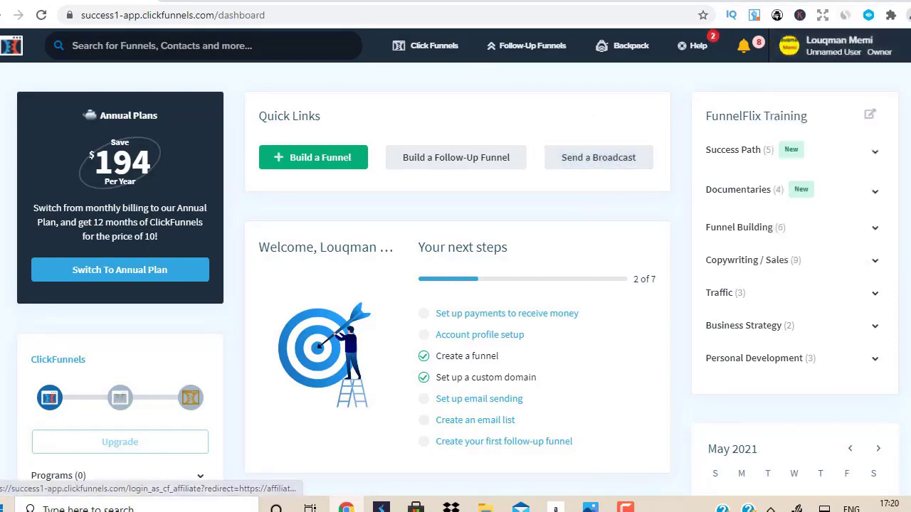
pyautogui.scroll(-5, 569, 285)
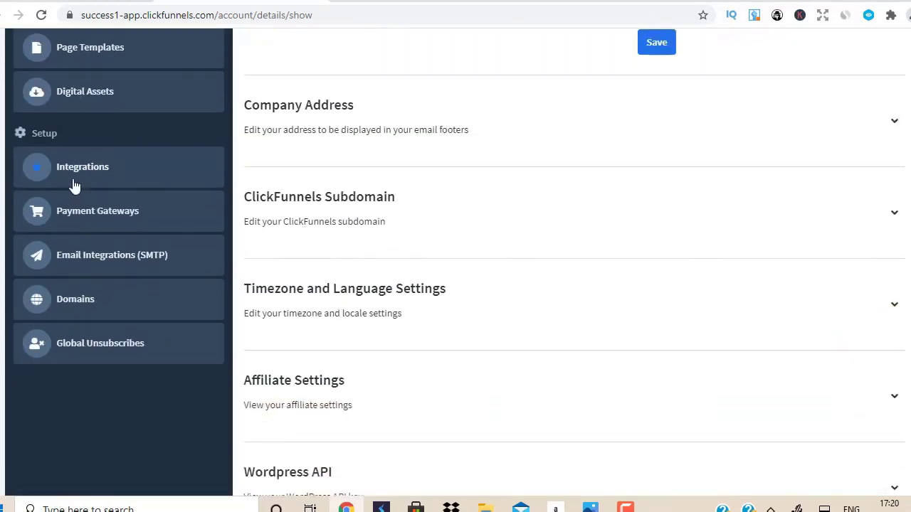
pyautogui.click(87, 182)
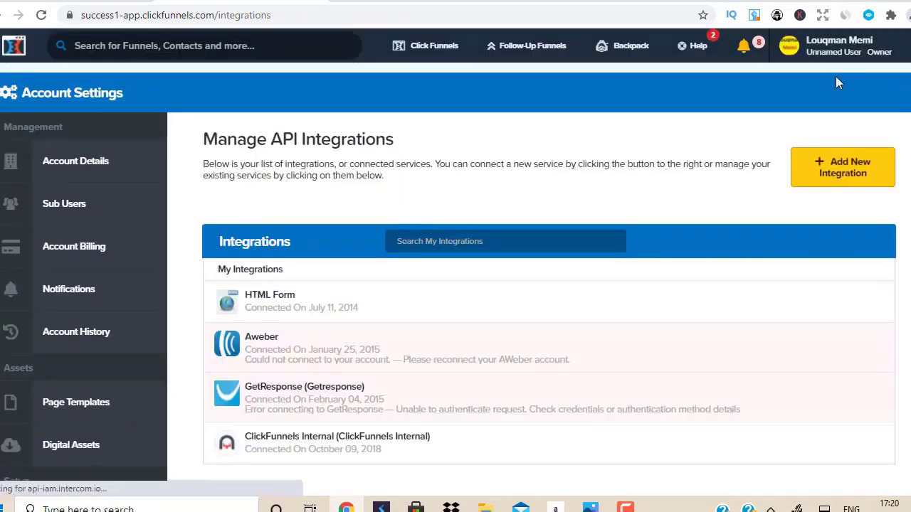
pyautogui.click(848, 171)
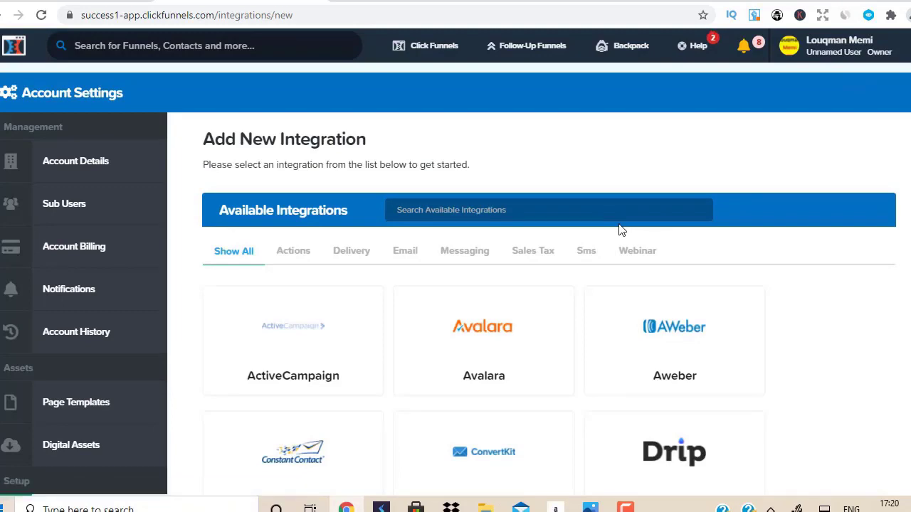
pyautogui.scroll(-2, 619, 199)
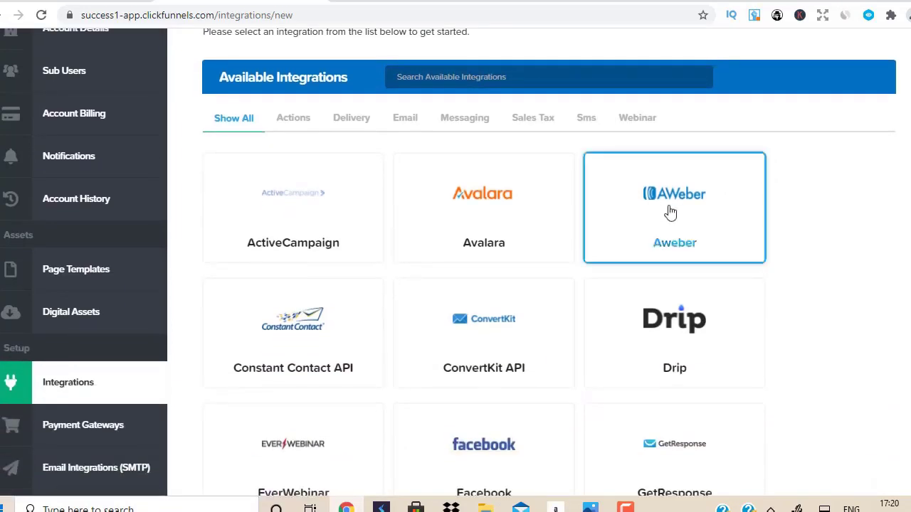
pyautogui.scroll(2, 819, 156)
pyautogui.moveTo(847, 48)
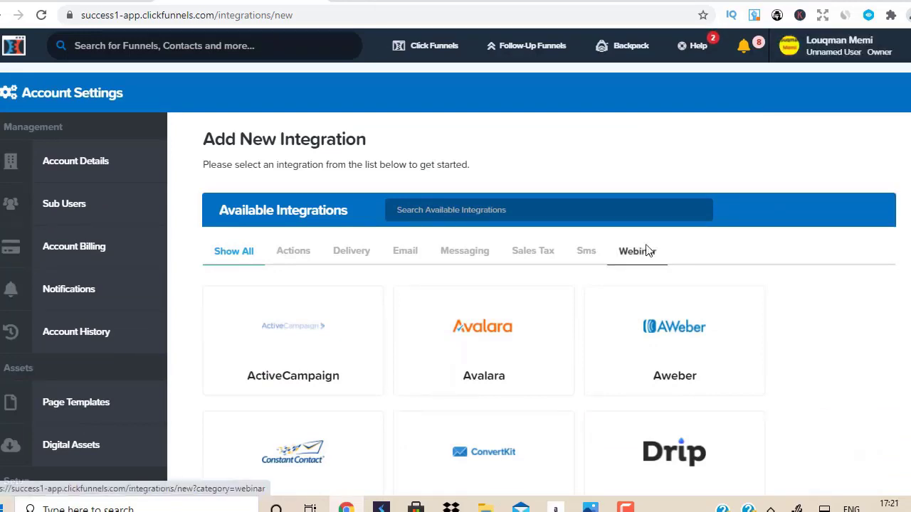
# Return to the dashboard and open the list of all funnels.
pyautogui.click(79, 2)
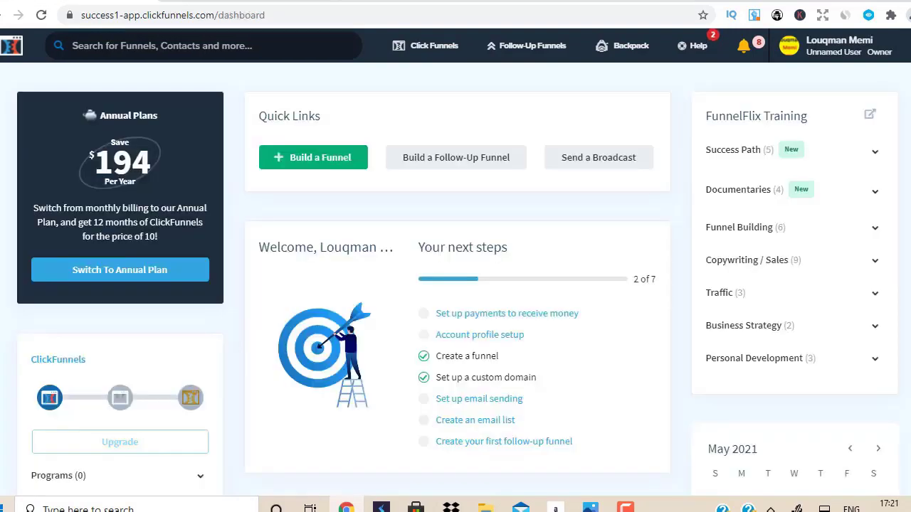
pyautogui.moveTo(424, 61)
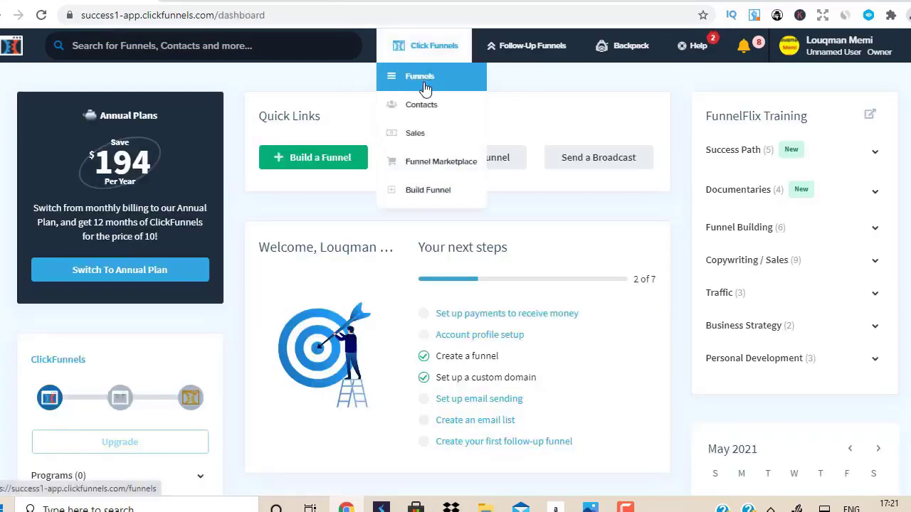
pyautogui.click(418, 77)
# Build a new funnel with the Collect Emails goal, named "testing 123".
pyautogui.moveTo(690, 47)
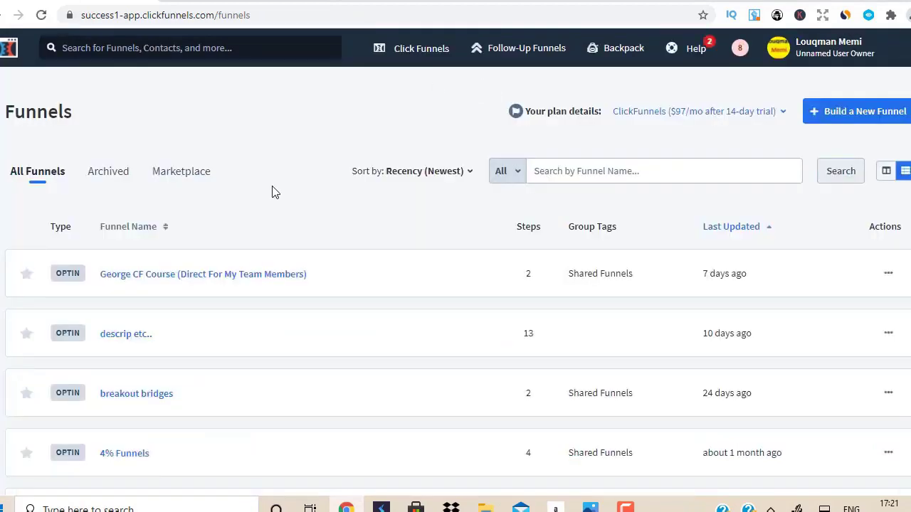
pyautogui.moveTo(700, 111)
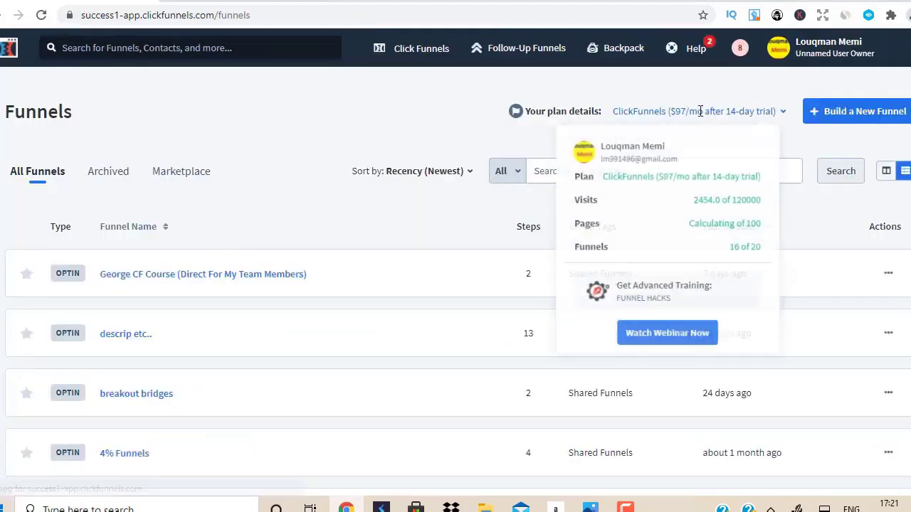
pyautogui.click(835, 123)
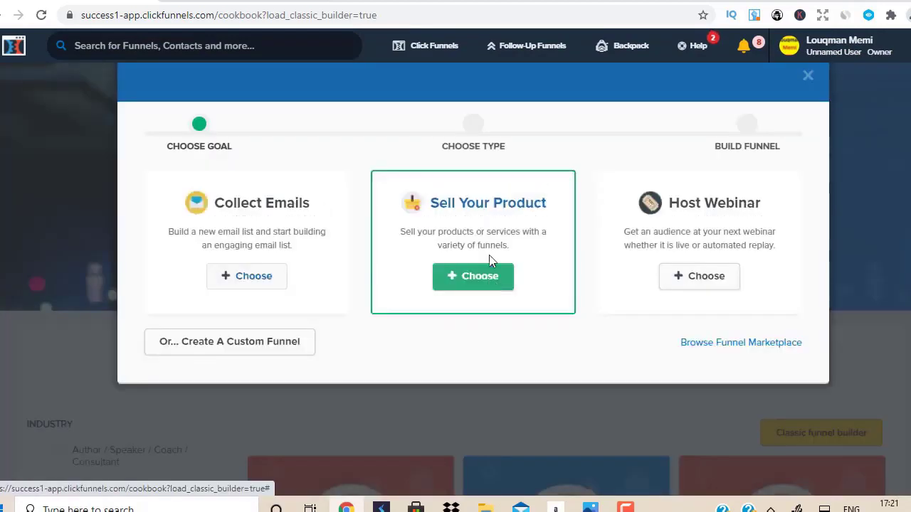
pyautogui.click(276, 221)
pyautogui.write('t')
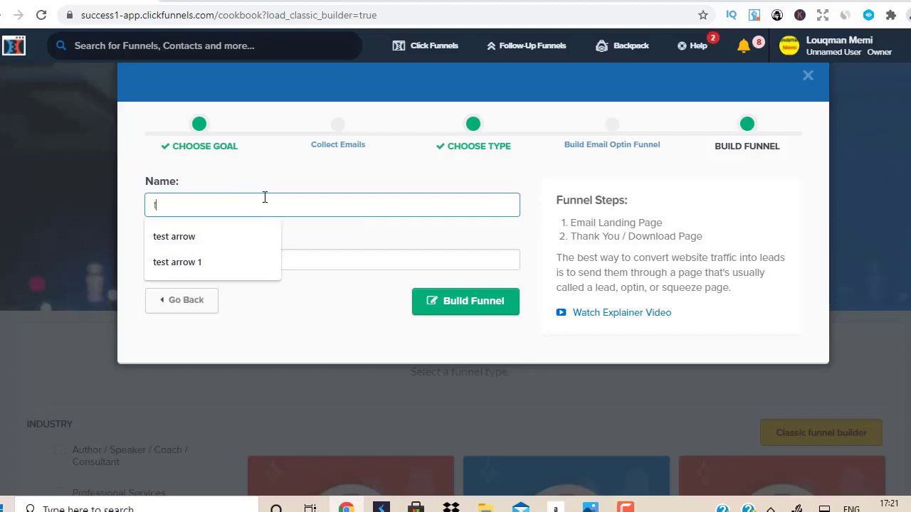
pyautogui.write('esti')
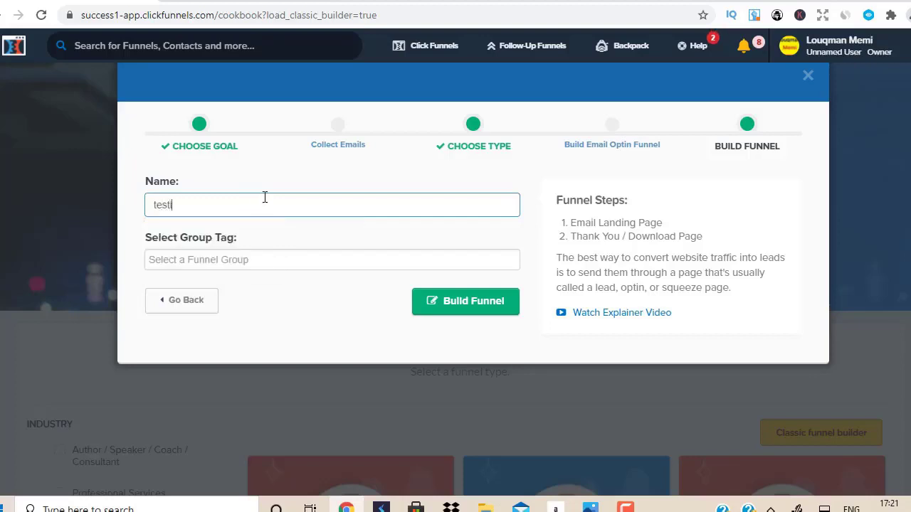
pyautogui.write('ng 123')
pyautogui.click(478, 310)
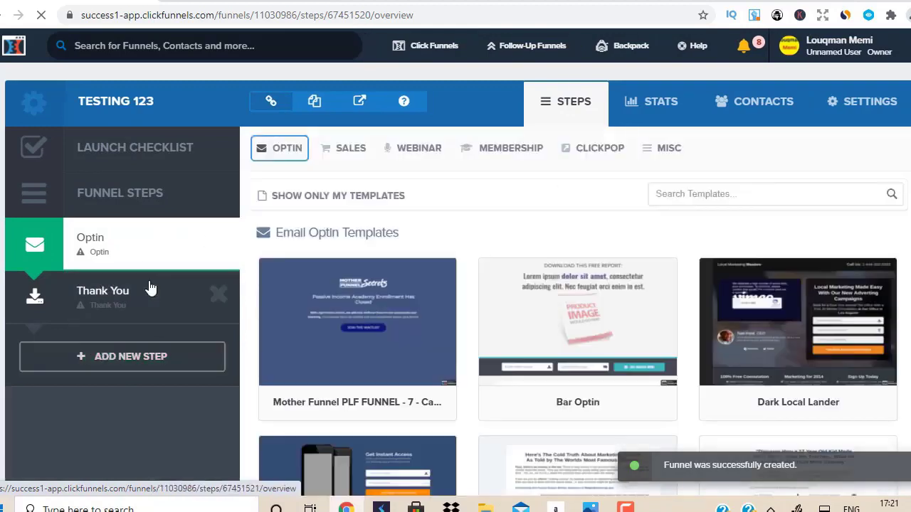
# Delete the Thank You step from the new funnel.
pyautogui.click(218, 294)
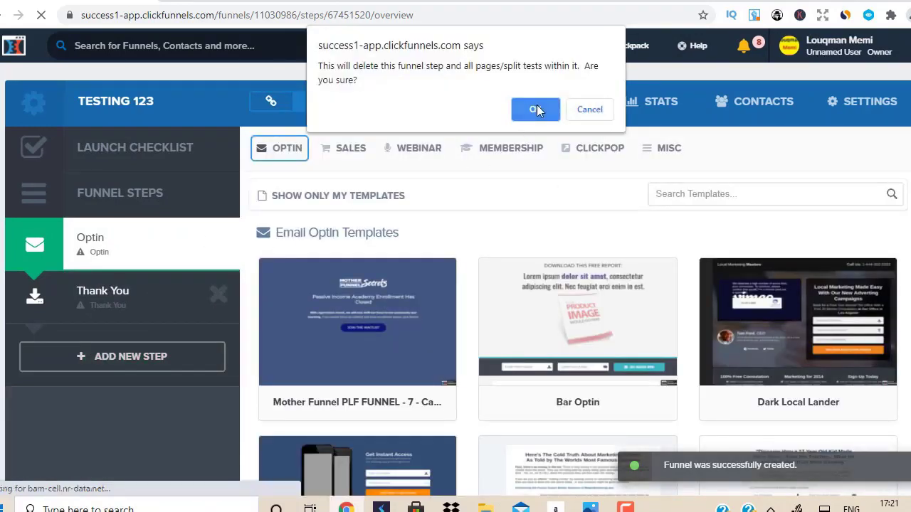
pyautogui.click(535, 109)
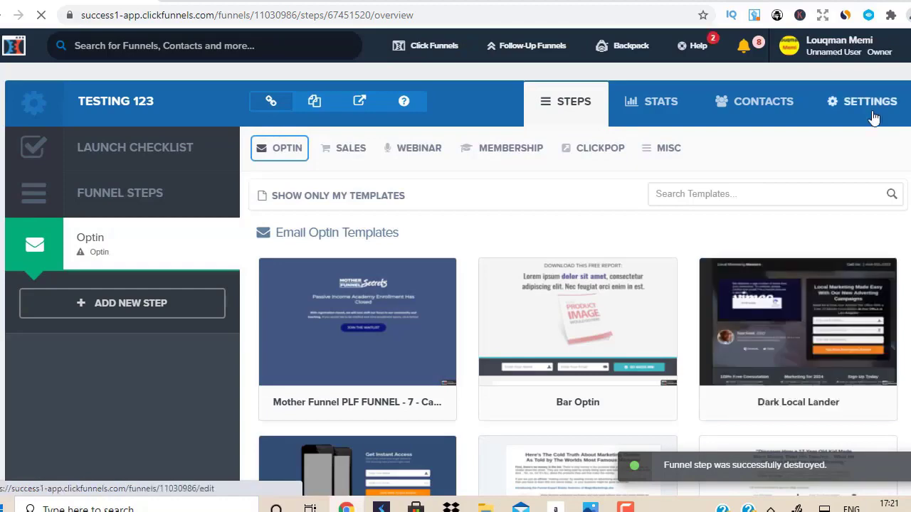
# Look through the email optin templates offered for the funnel's Optin step.
pyautogui.scroll(-11, 577, 320)
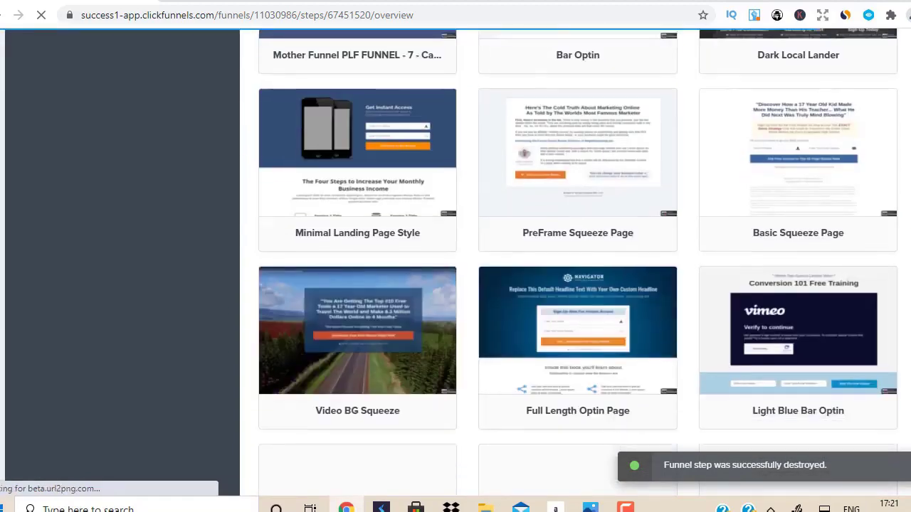
pyautogui.scroll(-15, 578, 263)
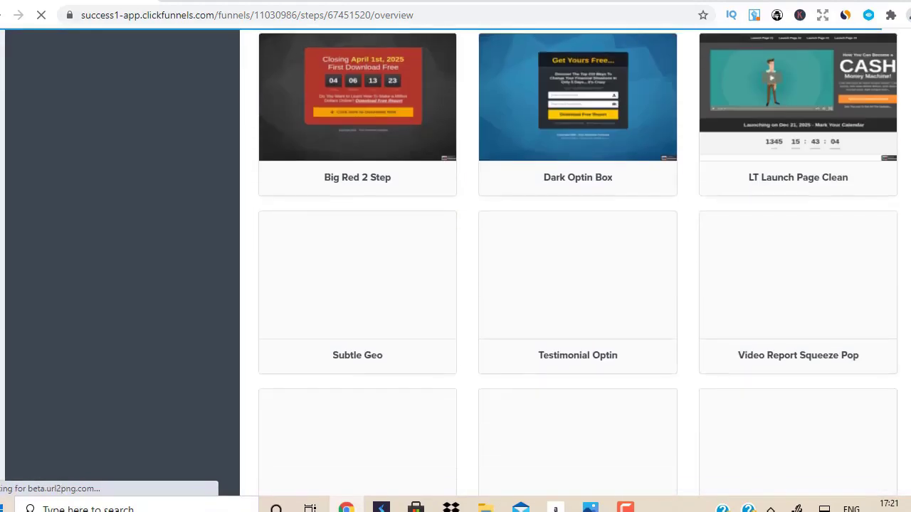
pyautogui.scroll(-10, 578, 264)
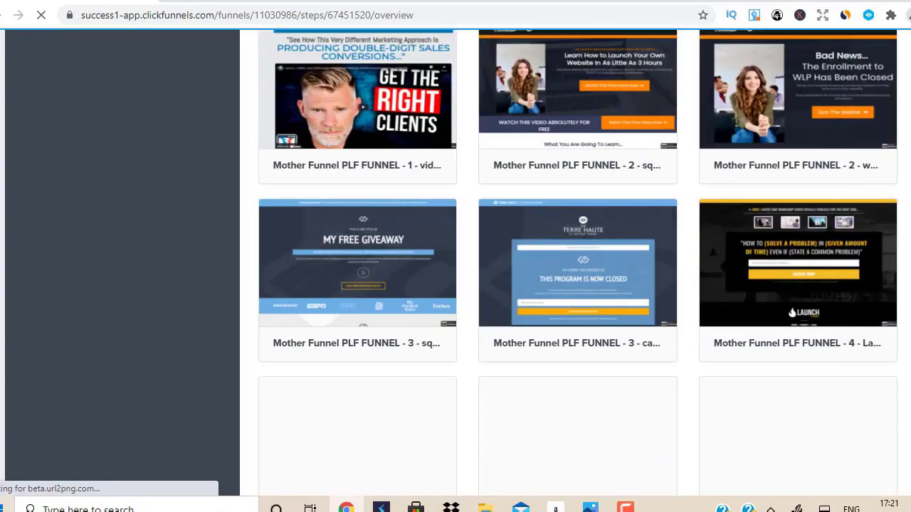
pyautogui.scroll(-7, 578, 263)
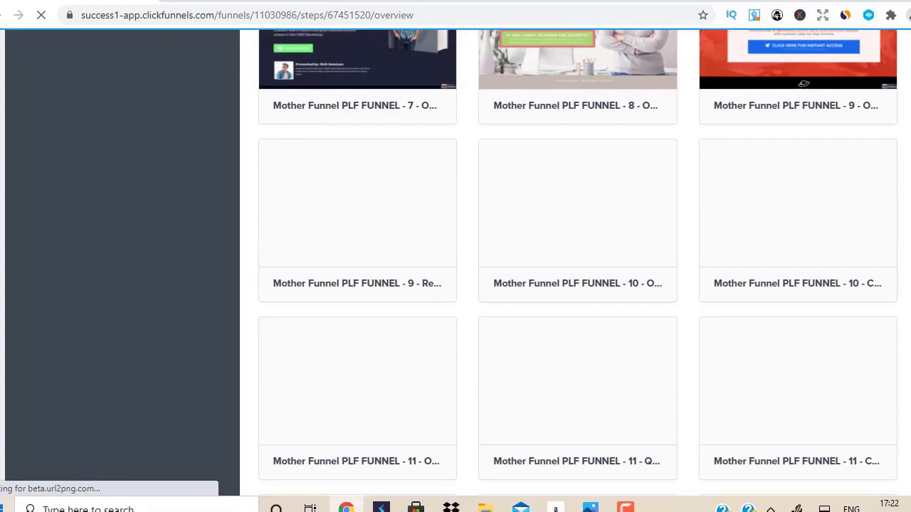
pyautogui.scroll(-10, 578, 263)
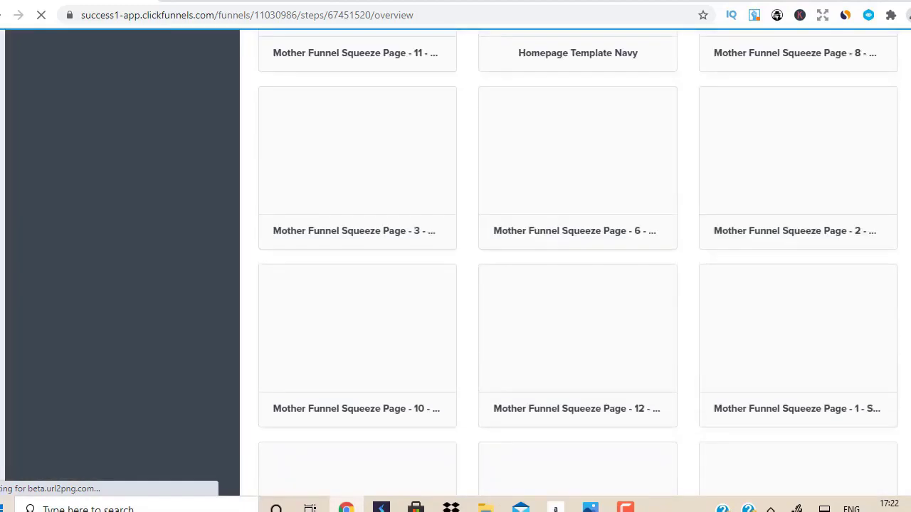
pyautogui.scroll(-20, 578, 263)
pyautogui.scroll(20, 578, 264)
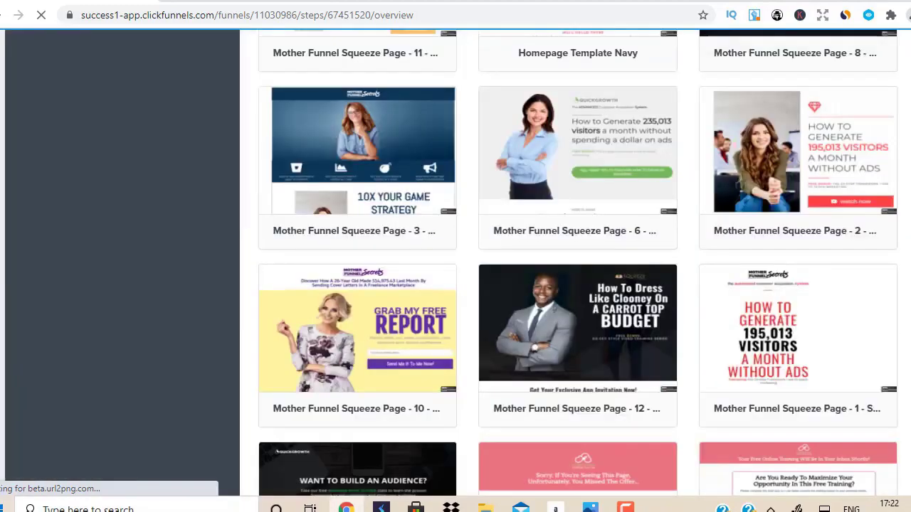
pyautogui.scroll(-15, 578, 263)
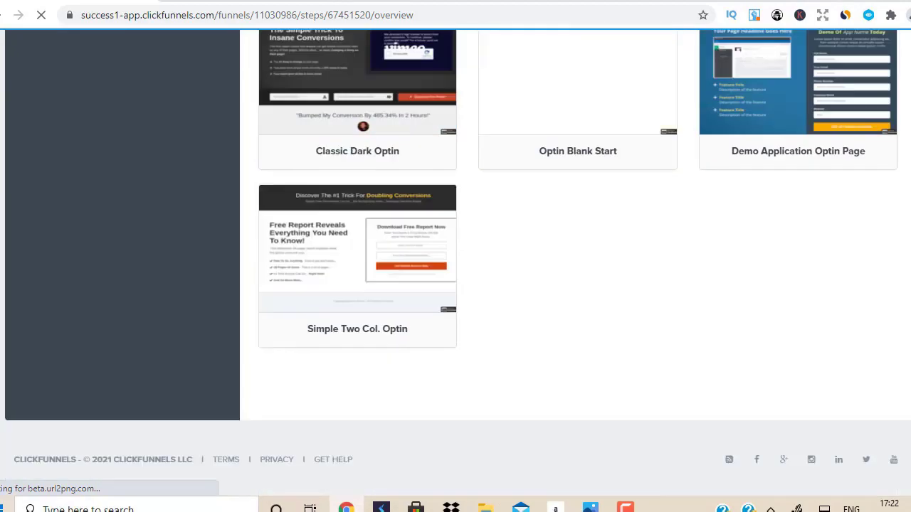
pyautogui.scroll(20, 578, 263)
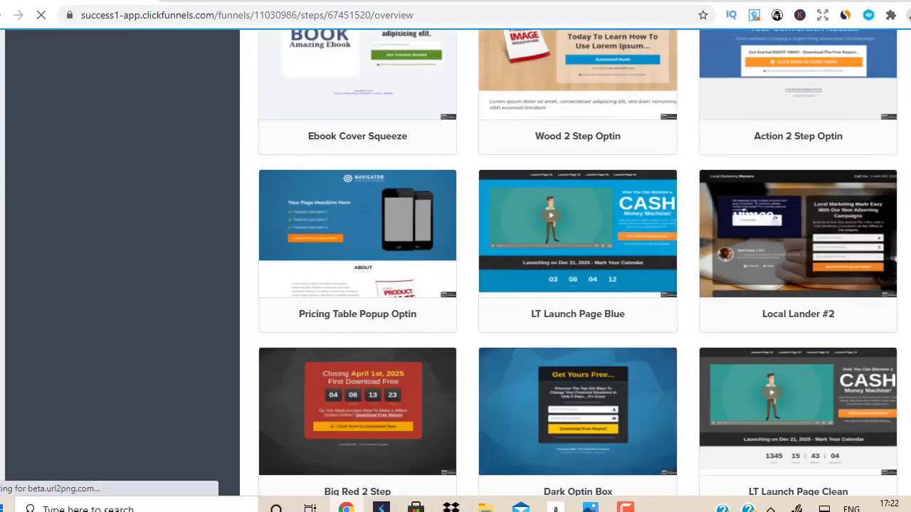
pyautogui.scroll(10, 578, 263)
pyautogui.moveTo(284, 148)
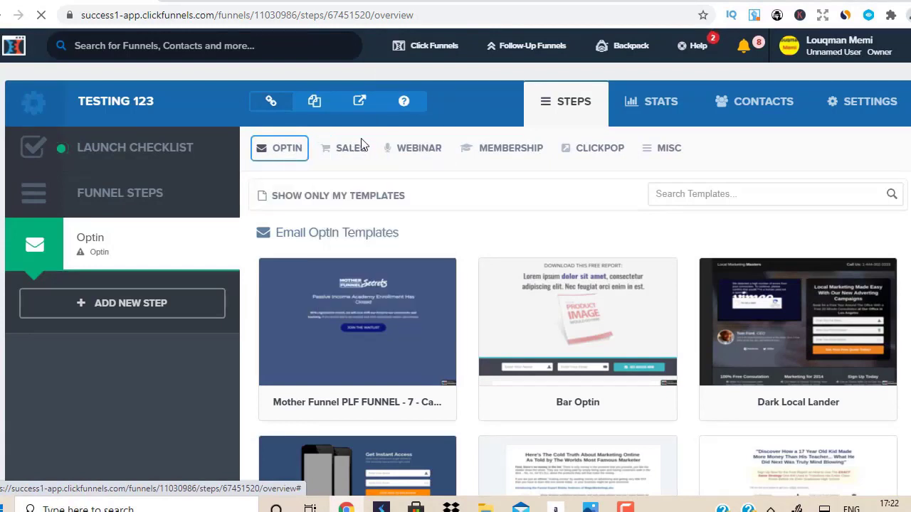
pyautogui.moveTo(348, 148)
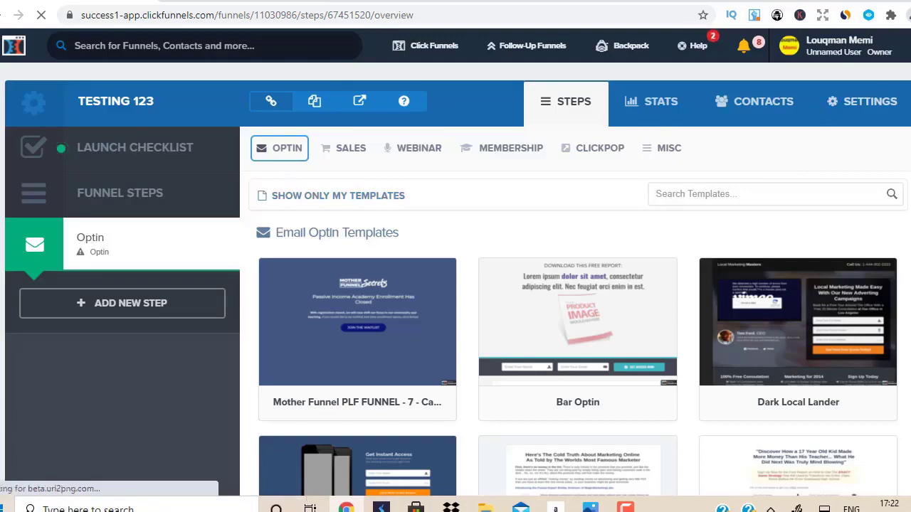
pyautogui.scroll(-20, 578, 320)
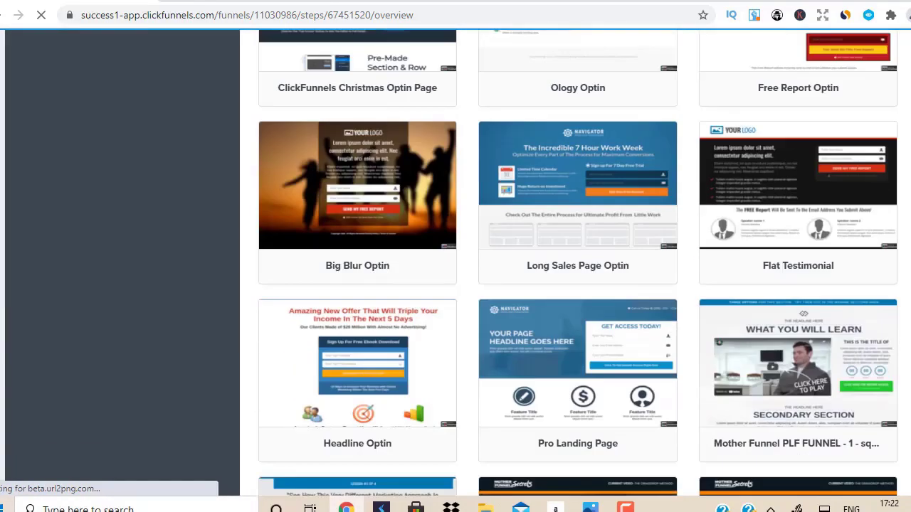
pyautogui.scroll(-20, 577, 320)
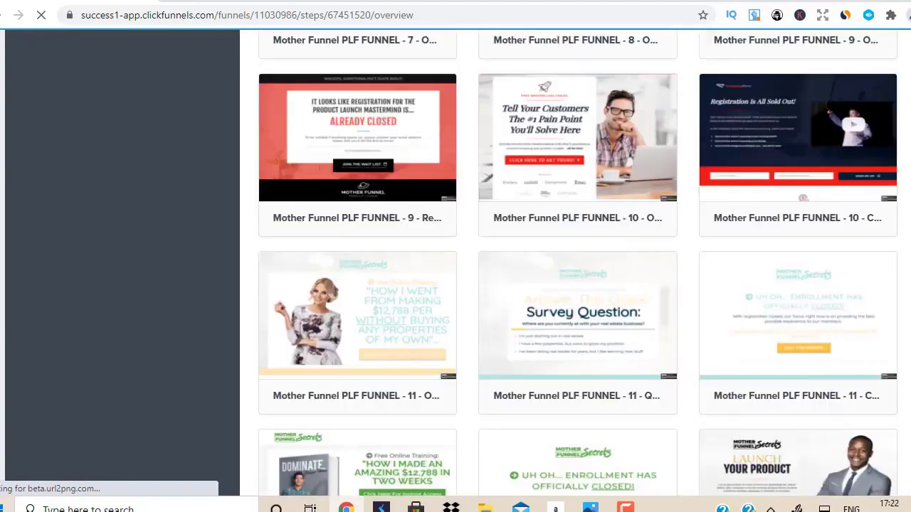
pyautogui.scroll(-15, 577, 321)
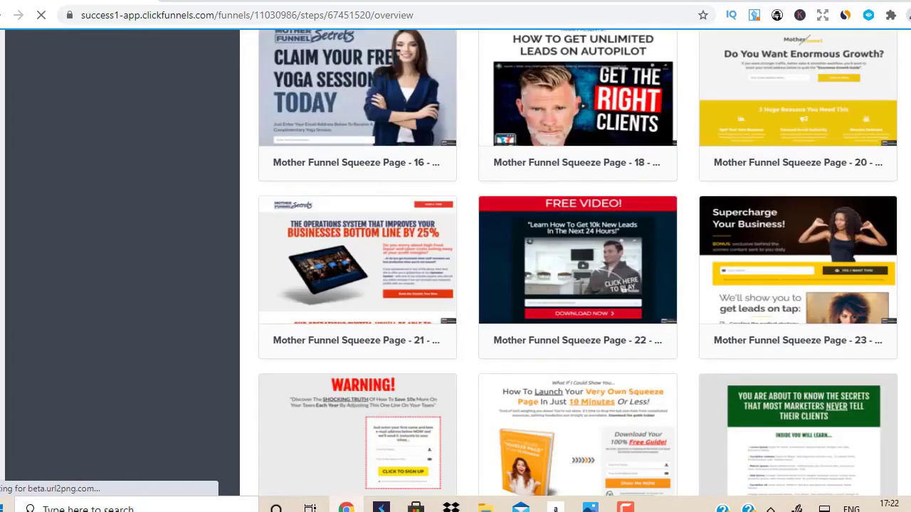
pyautogui.scroll(-5, 577, 320)
pyautogui.scroll(-5, 577, 320)
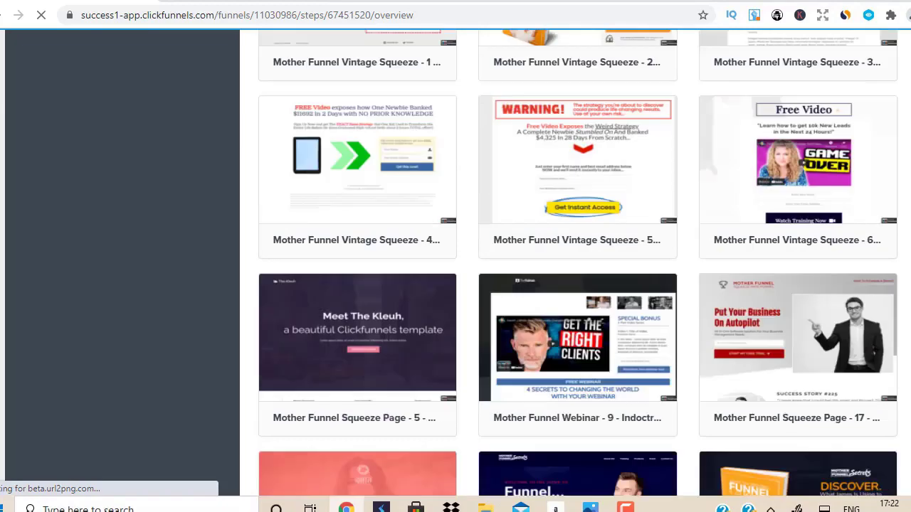
pyautogui.scroll(5, 577, 321)
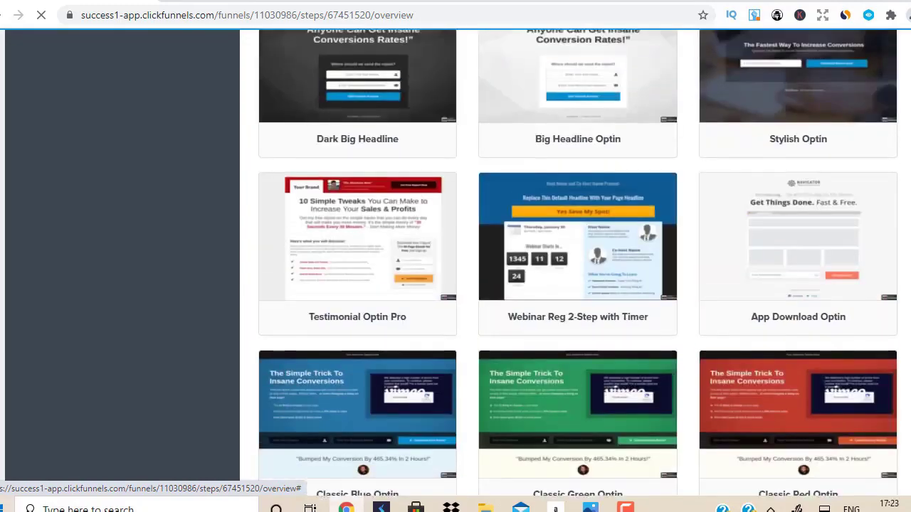
pyautogui.scroll(13, 578, 270)
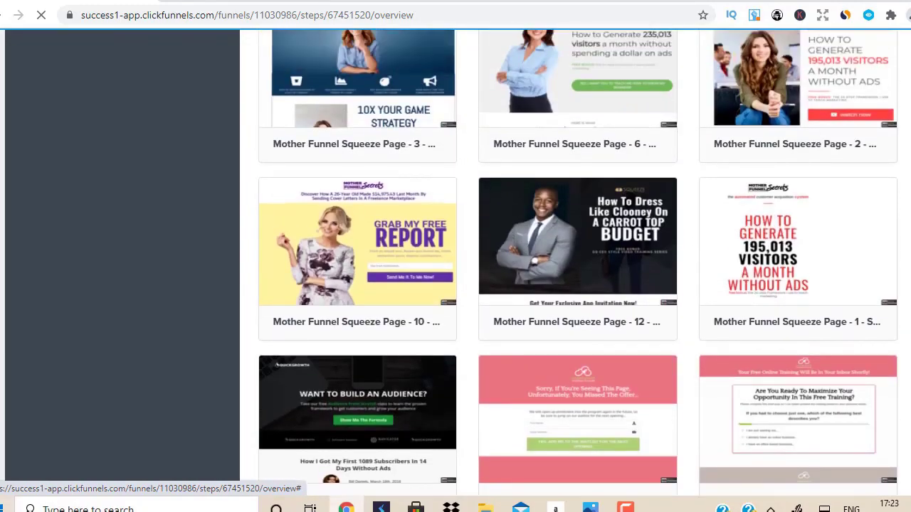
pyautogui.scroll(13, 578, 271)
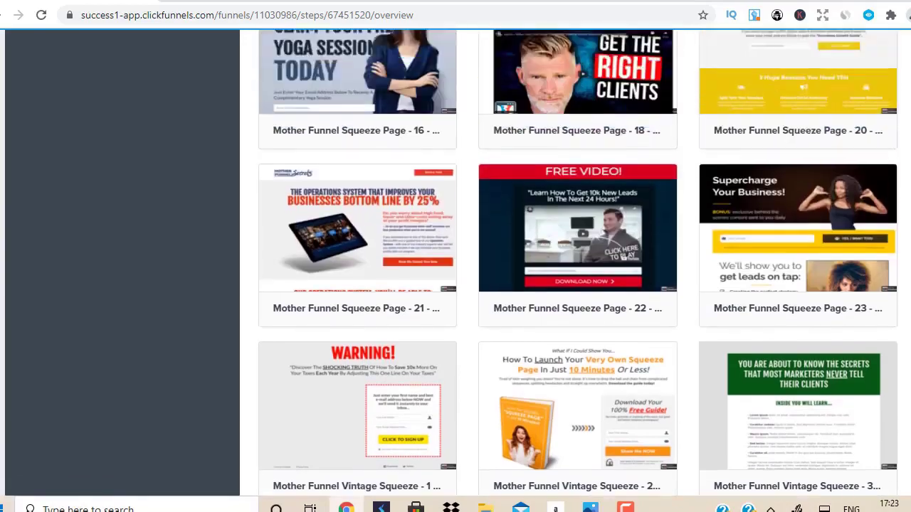
pyautogui.scroll(20, 578, 270)
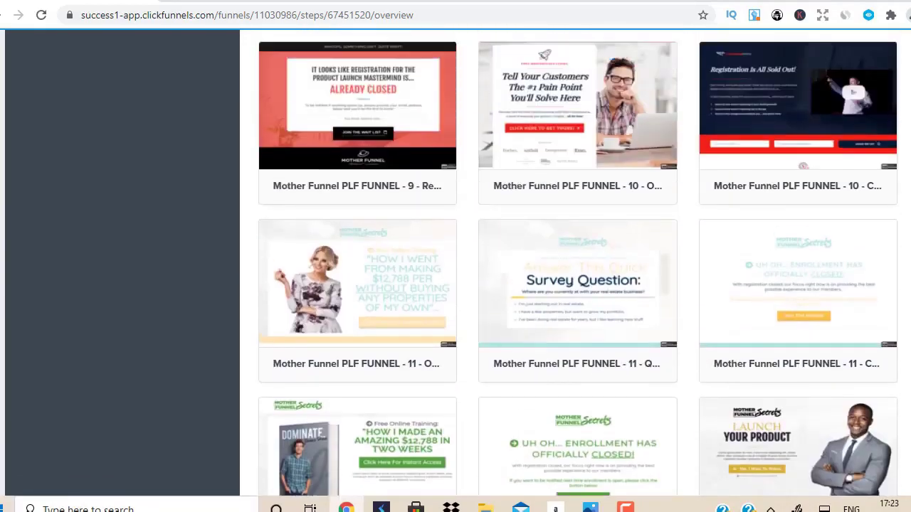
pyautogui.scroll(8, 578, 271)
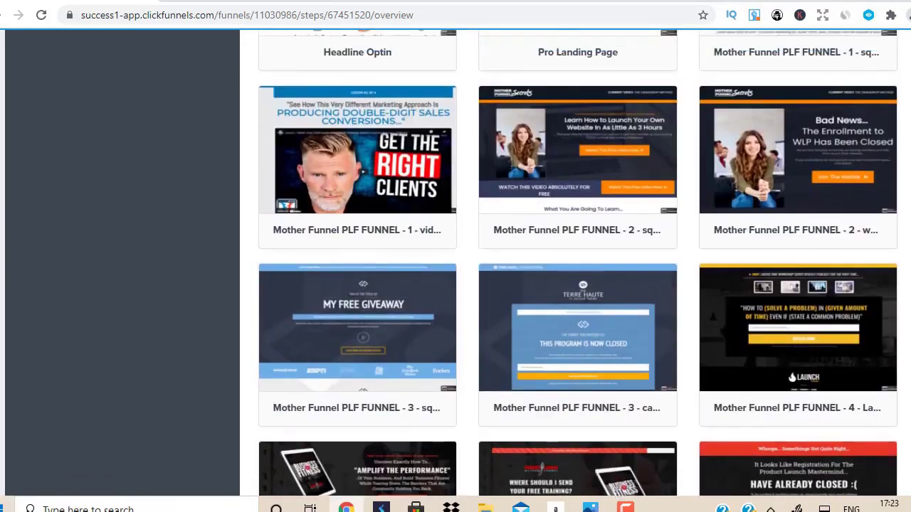
# Apply the Dark Optin Box template to the Optin step and open the page in the editor.
pyautogui.scroll(5, 578, 270)
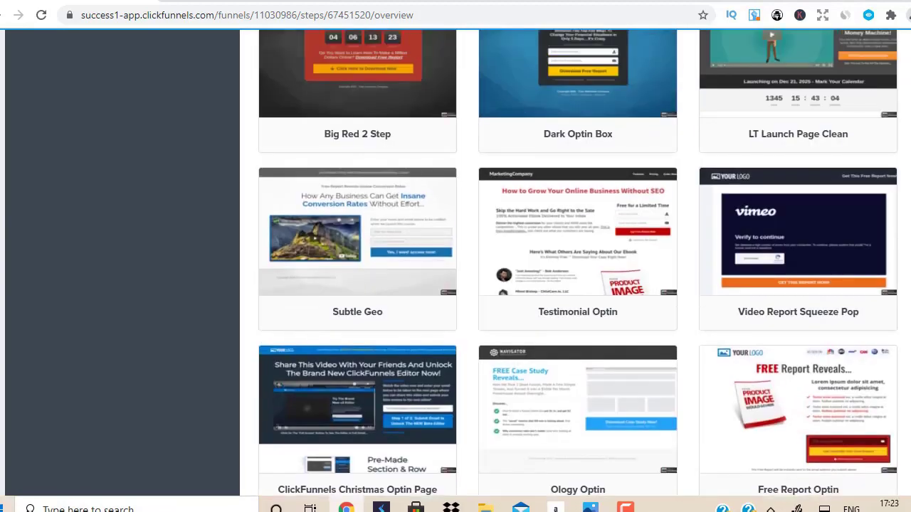
pyautogui.moveTo(546, 118)
pyautogui.click(595, 122)
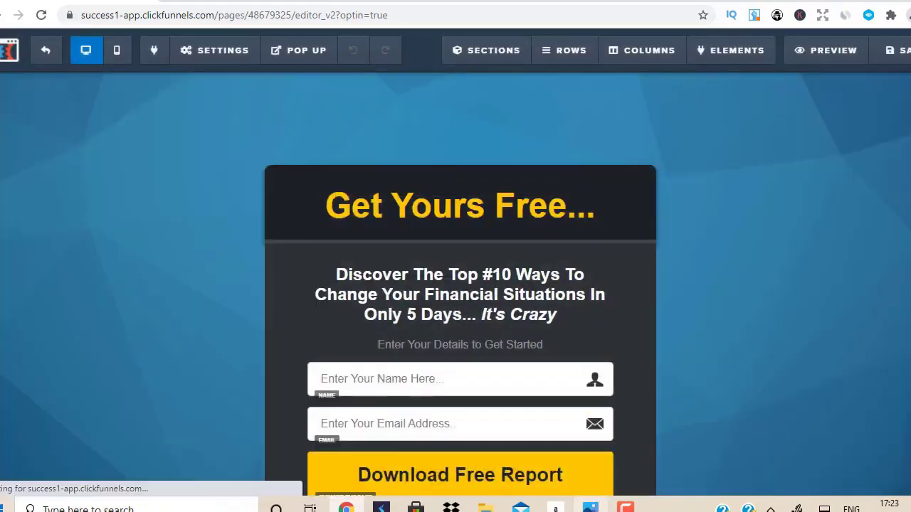
# Look at the YouTube page screenshot in the photo viewer and return to the page editor in Chrome.
pyautogui.click(590, 508)
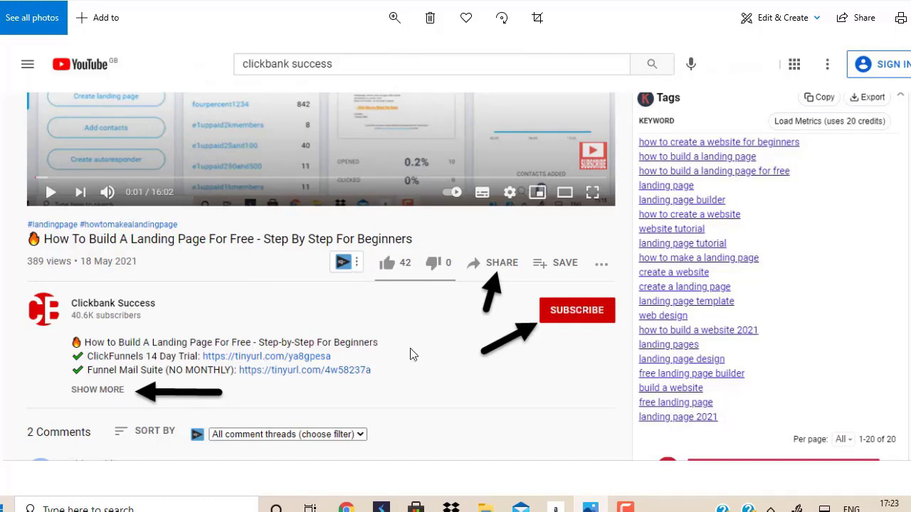
pyautogui.click(346, 508)
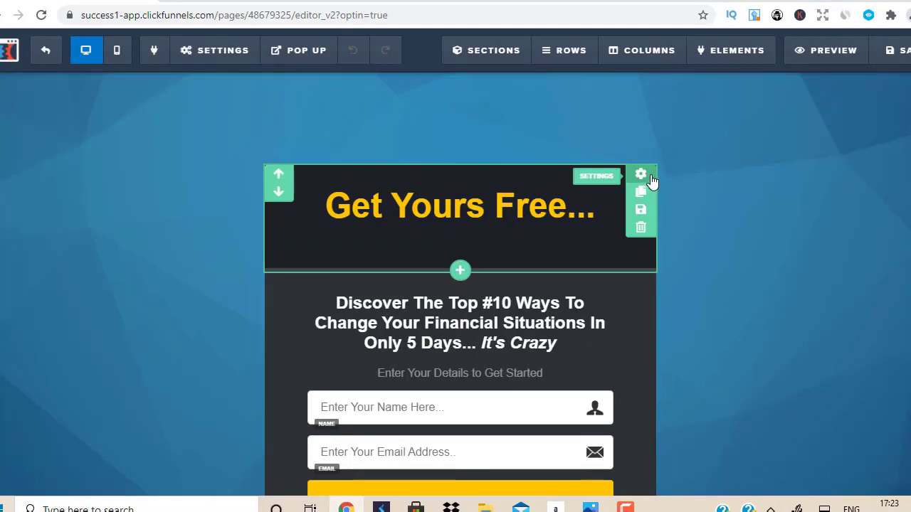
# Delete the "Get Yours Free..." header section and increase the top margin of the Optin Area section.
pyautogui.click(641, 228)
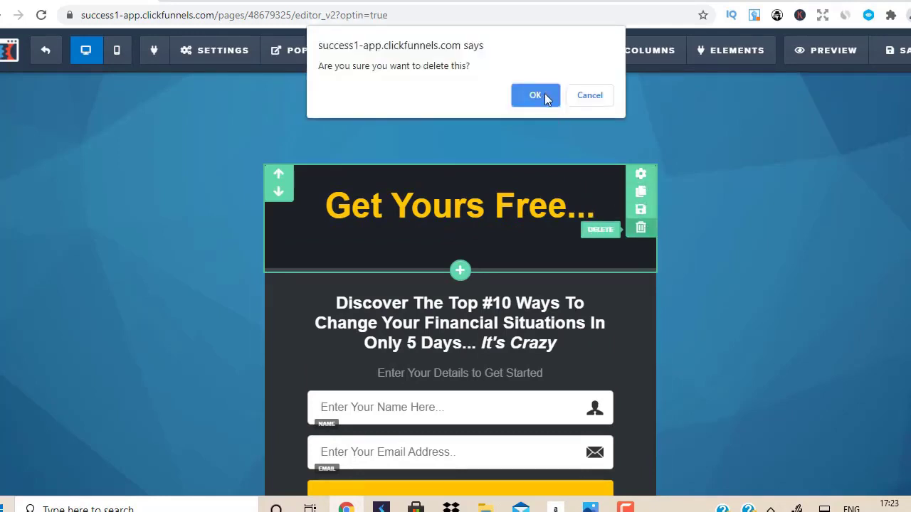
pyautogui.click(544, 95)
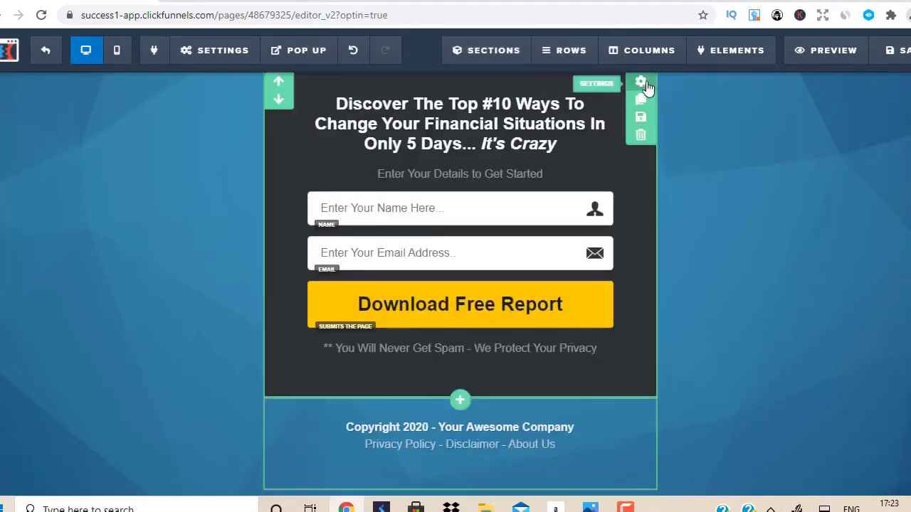
pyautogui.click(642, 83)
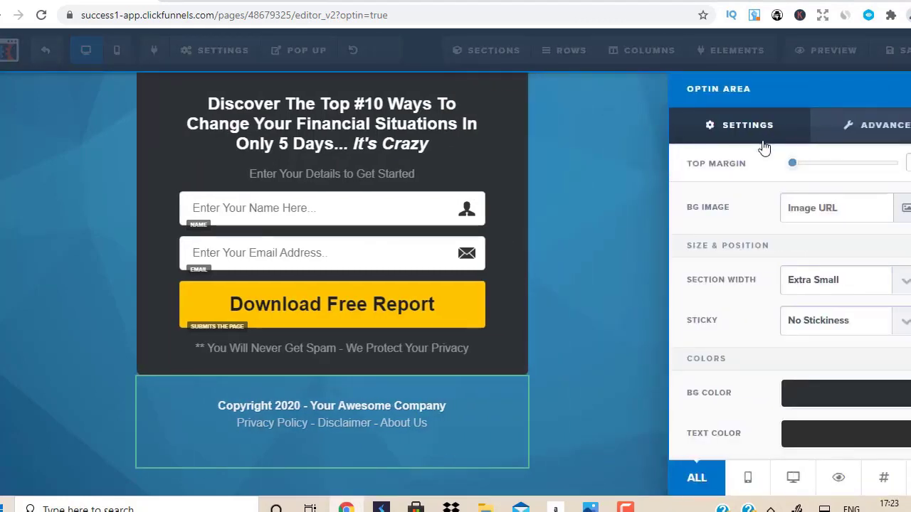
pyautogui.moveTo(793, 163); pyautogui.dragTo(858, 161)
pyautogui.click(458, 178)
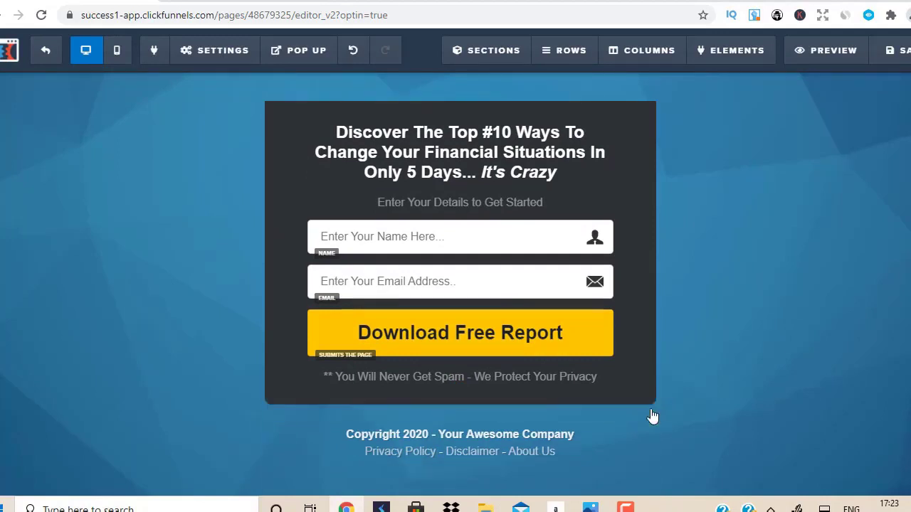
# Delete the copyright footer section below the optin form.
pyautogui.click(640, 467)
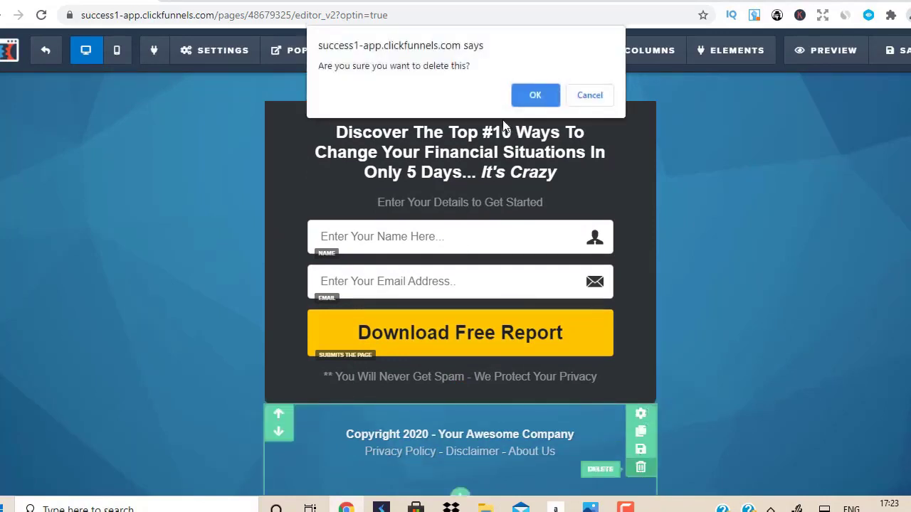
pyautogui.click(539, 96)
# Replace the form's headline with "FREE VIDEO REVEALS: How To Go From Zero To $10,000 Per Month Without Any Website".
pyautogui.click(560, 171)
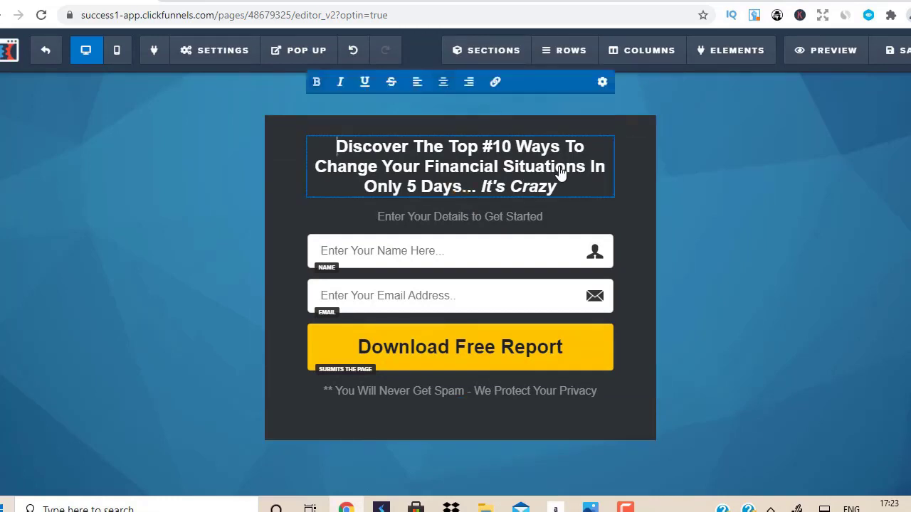
pyautogui.moveTo(563, 186); pyautogui.dragTo(304, 158)
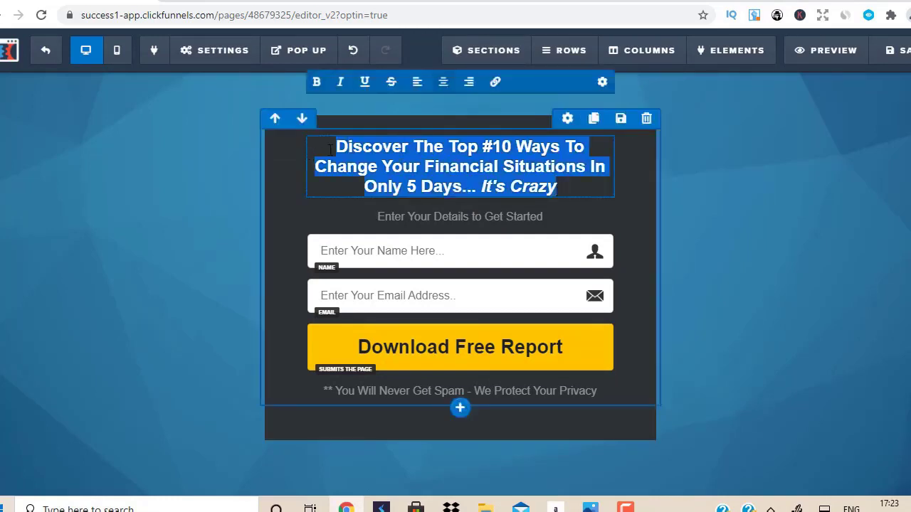
pyautogui.write('FREE ')
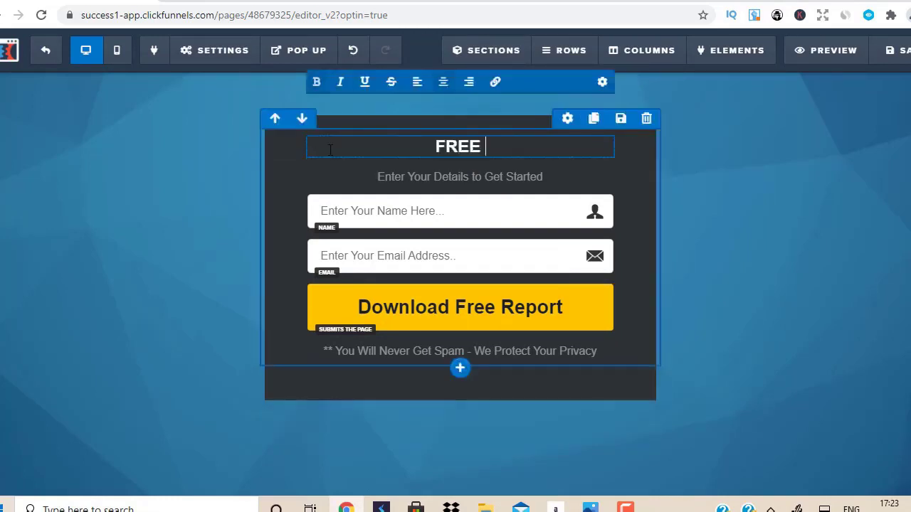
pyautogui.write('VIDEO R')
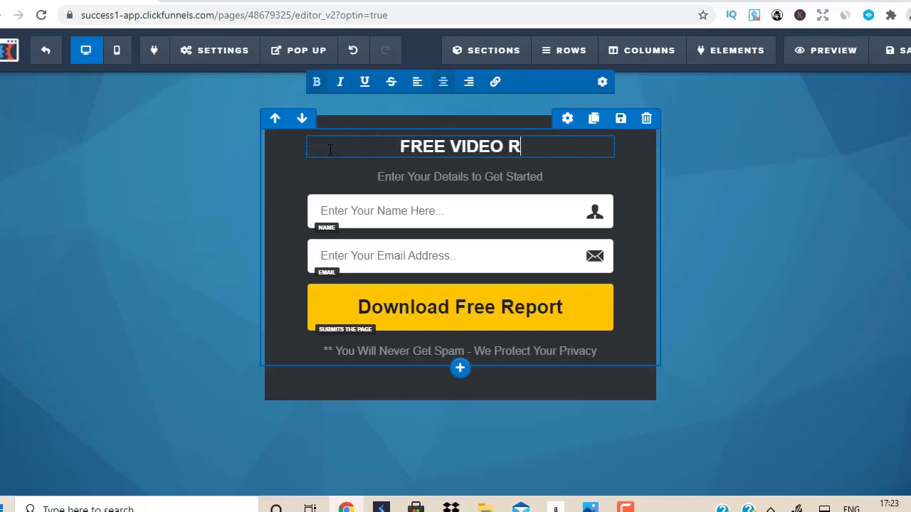
pyautogui.write('EVEALS!')
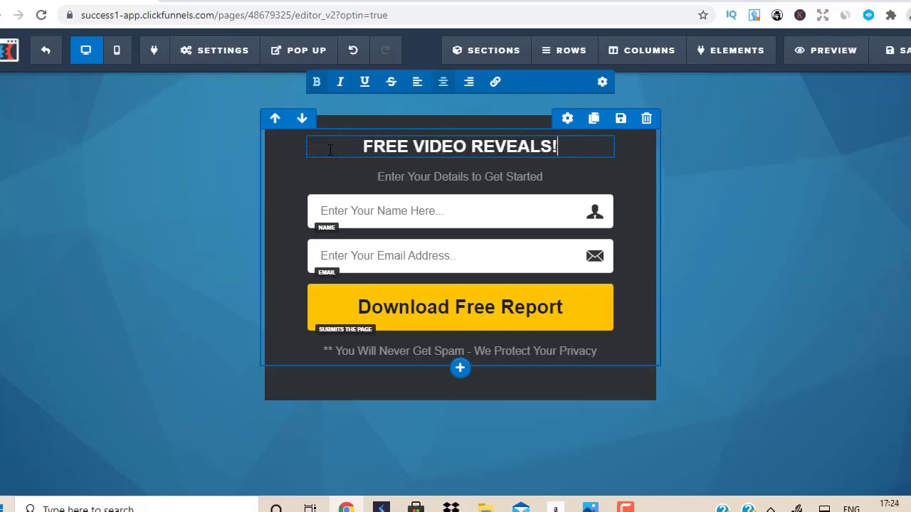
pyautogui.press('BackSpace')
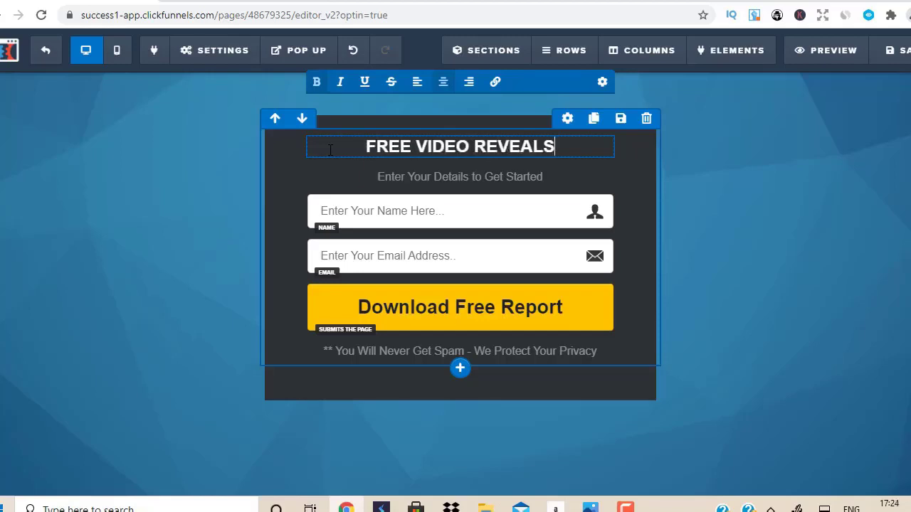
pyautogui.write(': H')
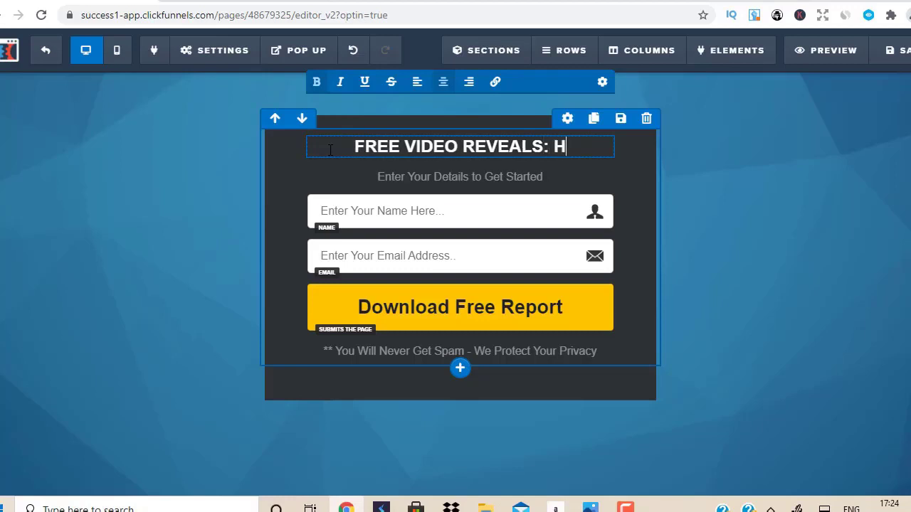
pyautogui.write('ow To ')
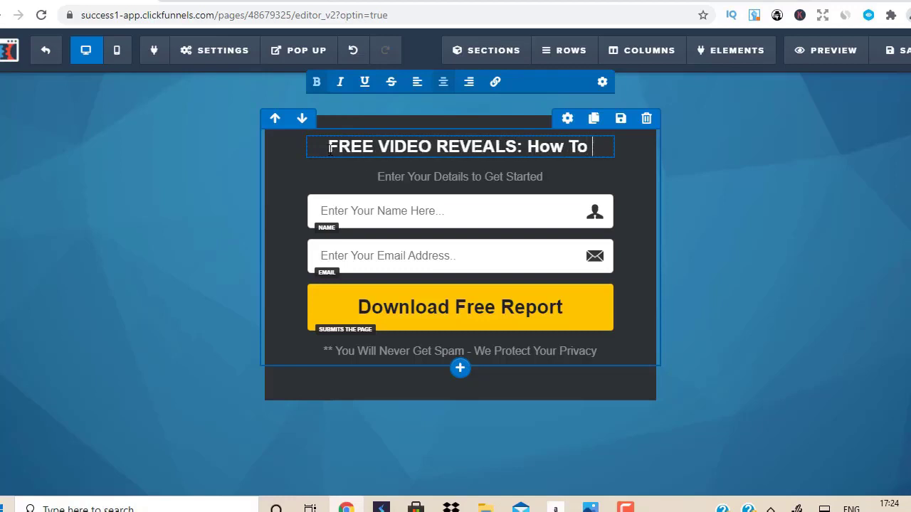
pyautogui.write('Go From ')
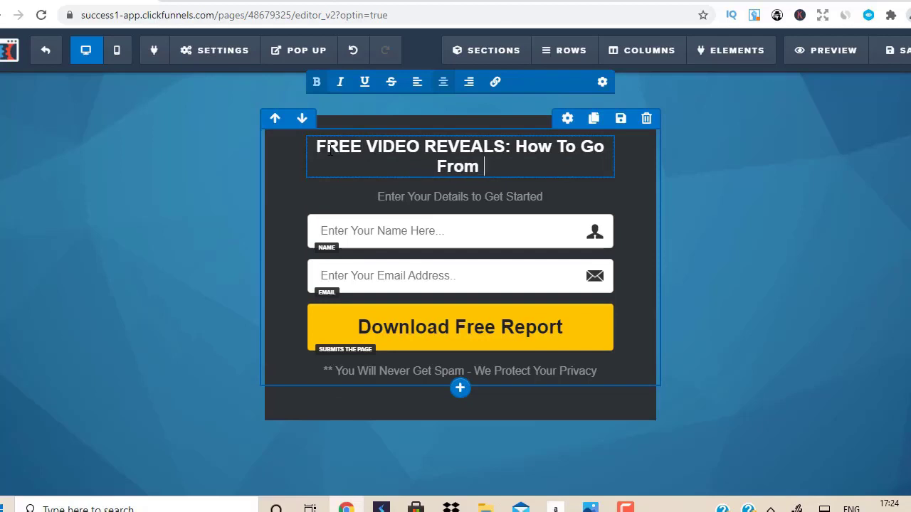
pyautogui.write('Zero To ')
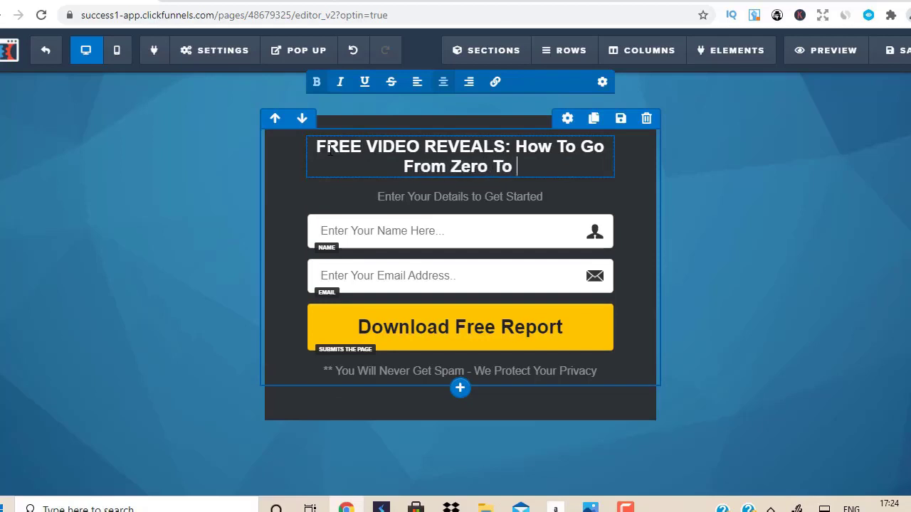
pyautogui.write('$10,000')
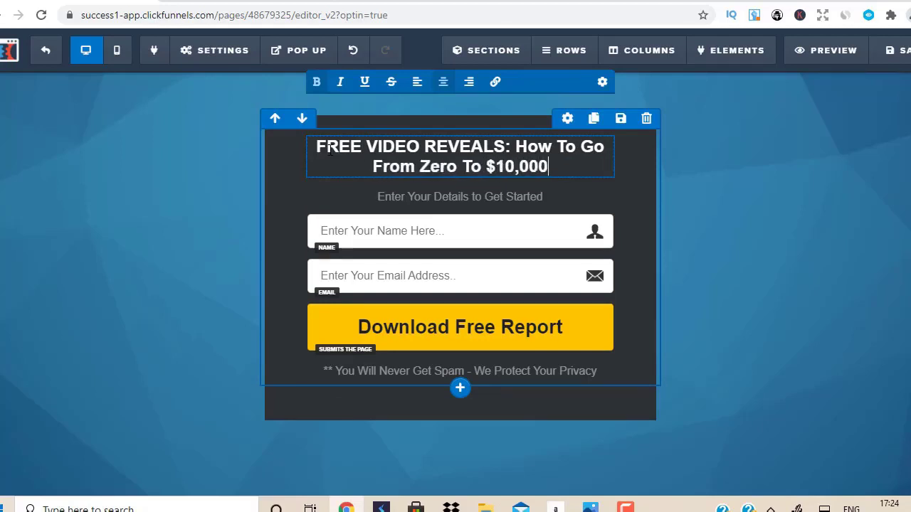
pyautogui.write(' Per Mon')
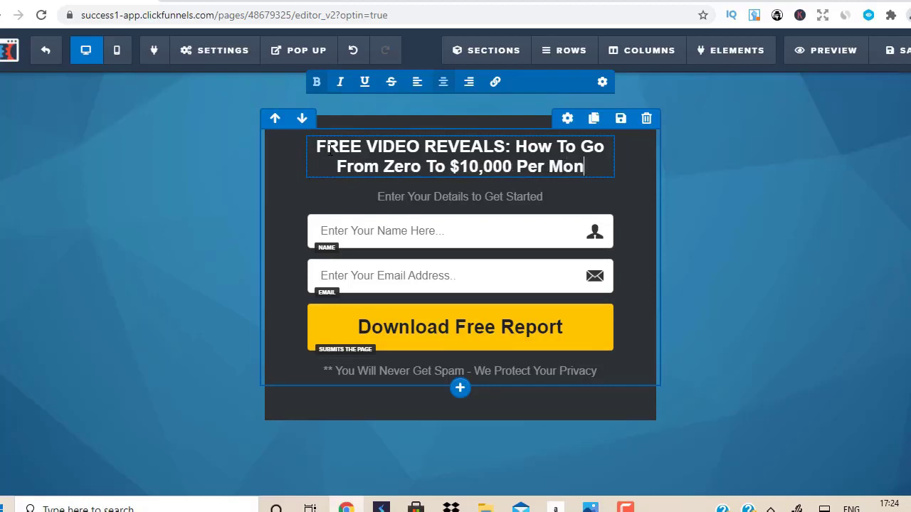
pyautogui.write('th With')
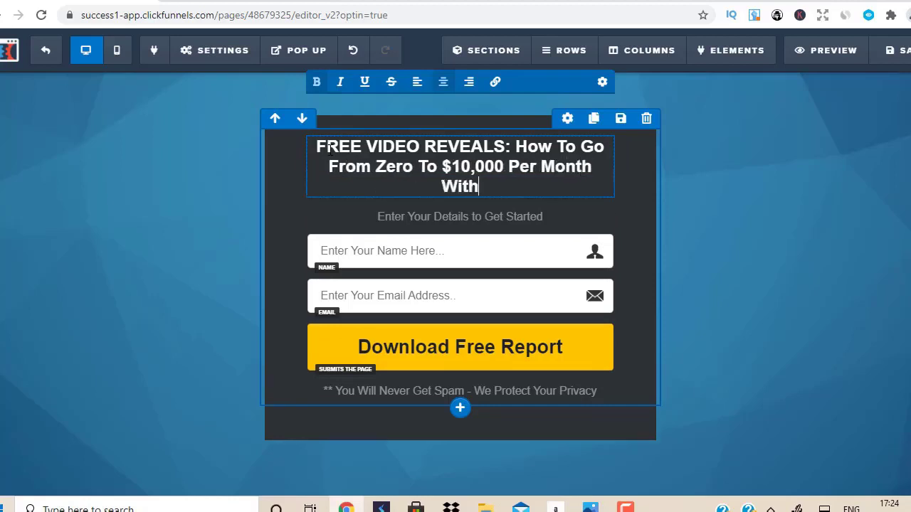
pyautogui.write('out Any ')
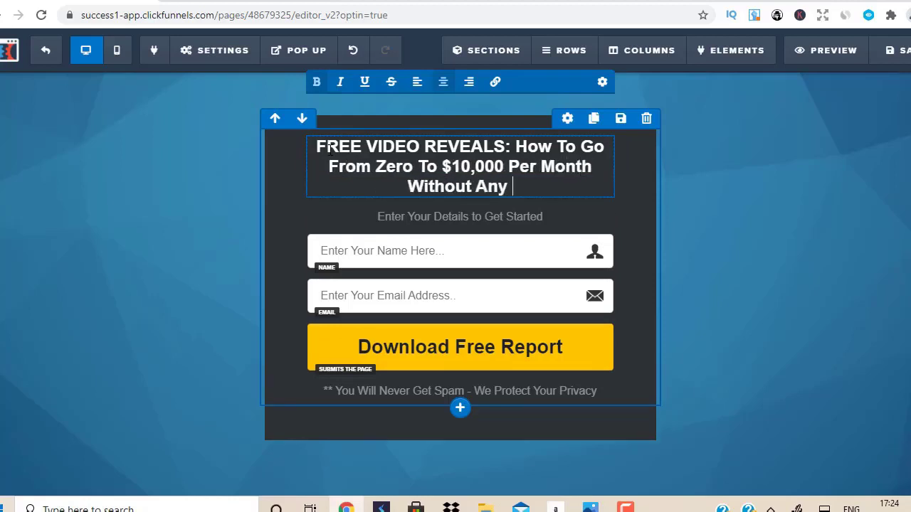
pyautogui.write('Website')
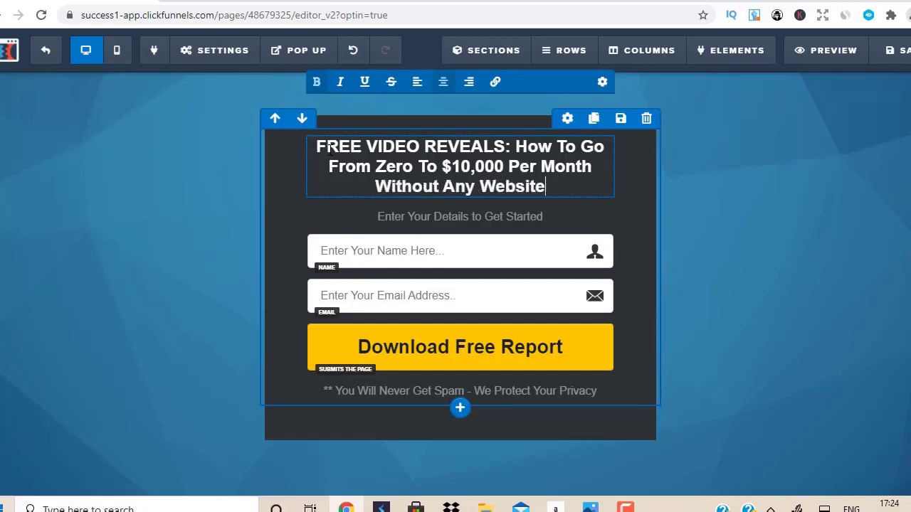
# Replace the subheadline above the form fields with "29,417 People Can't Be Wrong - Real People With Real Results...".
pyautogui.click(535, 226)
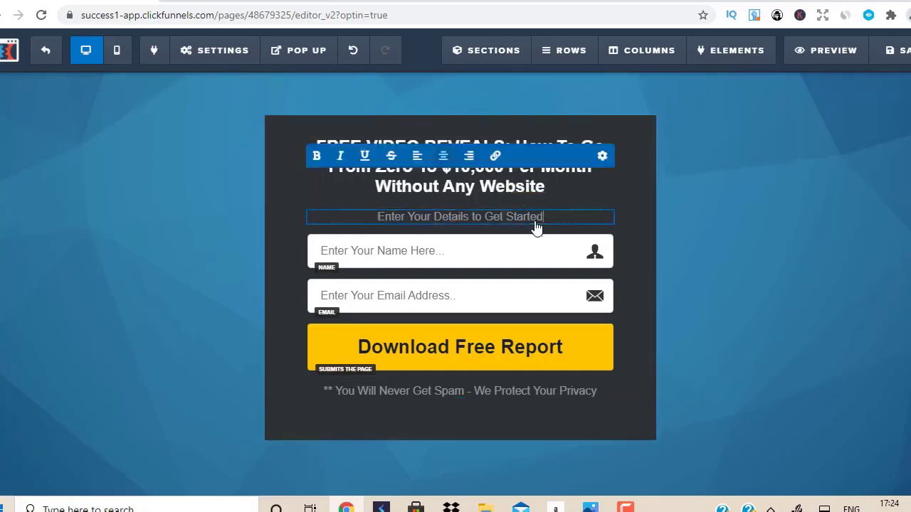
pyautogui.moveTo(543, 217); pyautogui.dragTo(376, 220)
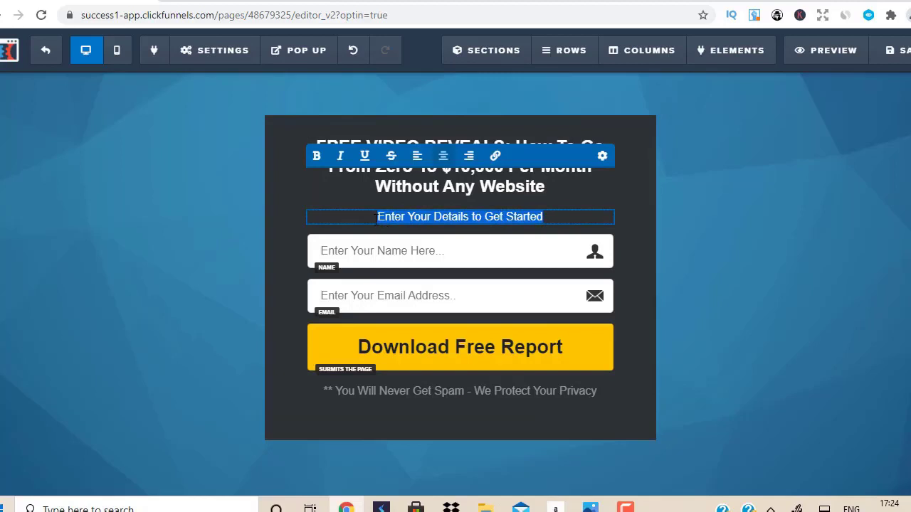
pyautogui.write('29,4')
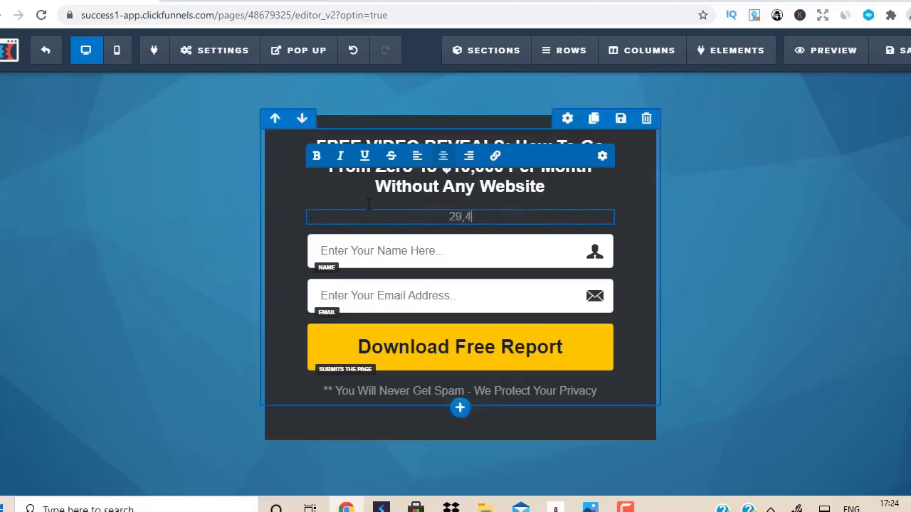
pyautogui.write("17 People Can't")
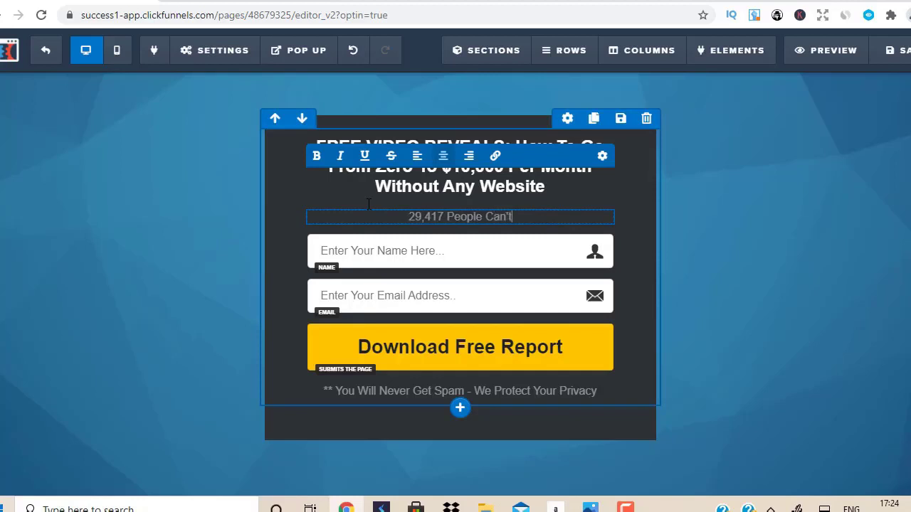
pyautogui.write(' Be Wro')
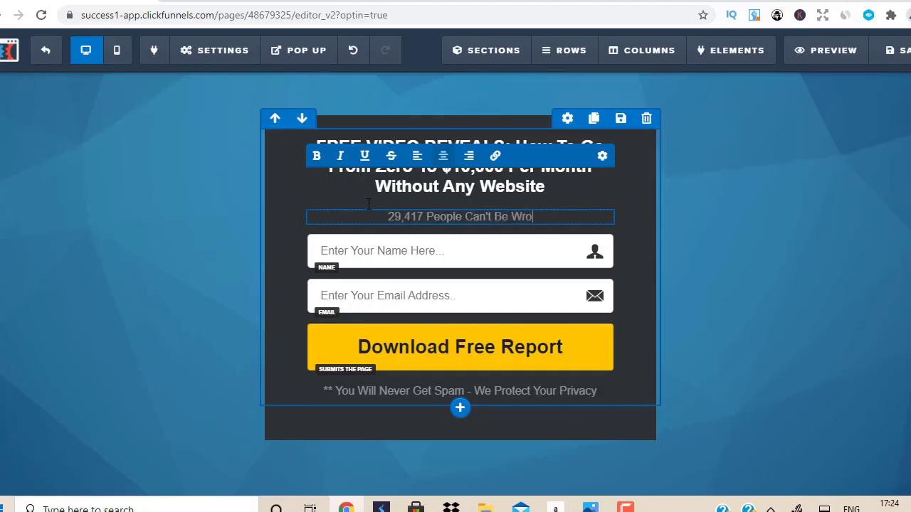
pyautogui.write('ng - RAE')
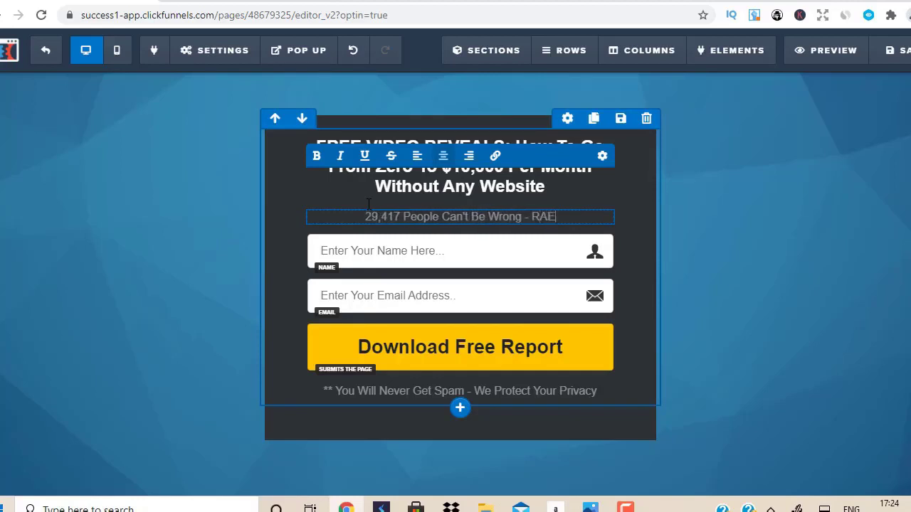
pyautogui.press('BackSpace')
pyautogui.press('BackSpace')
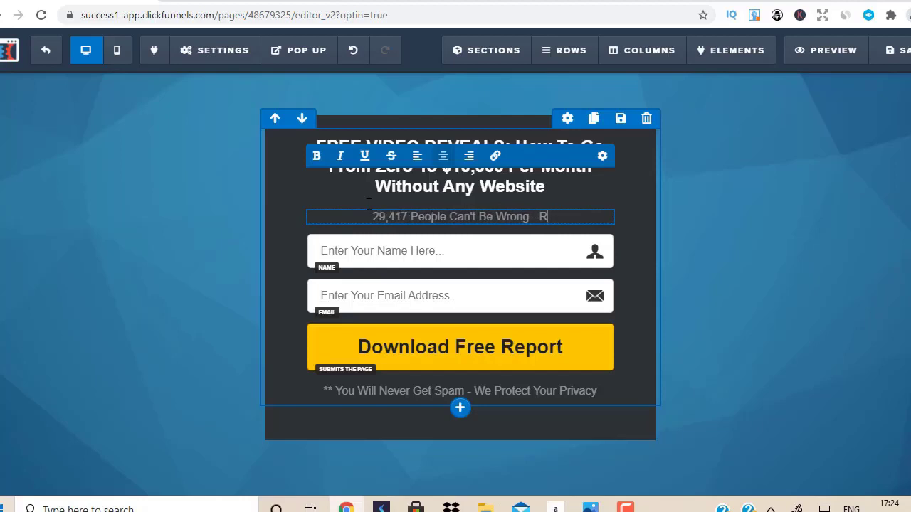
pyautogui.write('eal')
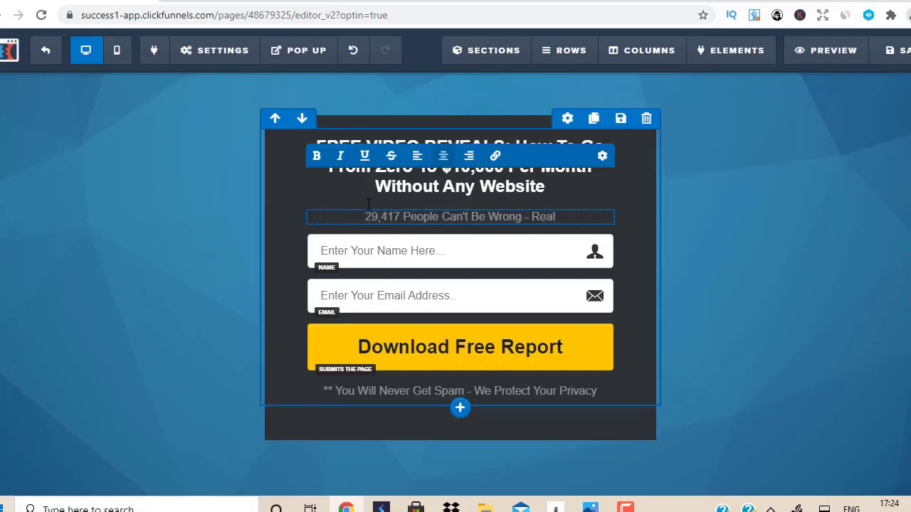
pyautogui.write(' People ')
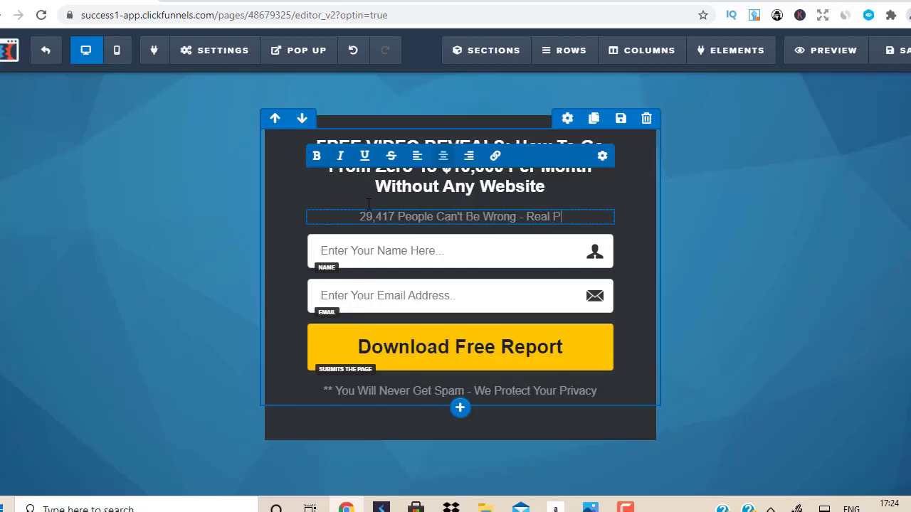
pyautogui.write('With')
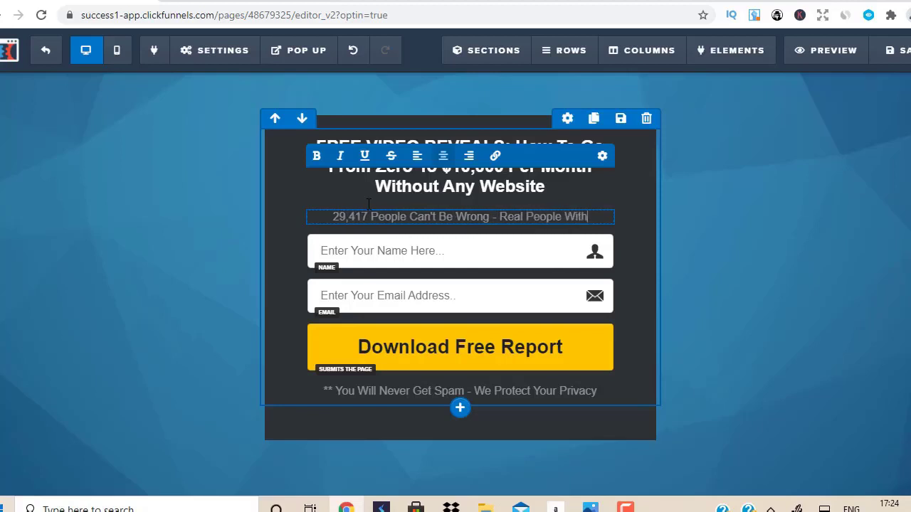
pyautogui.write(' Real Re')
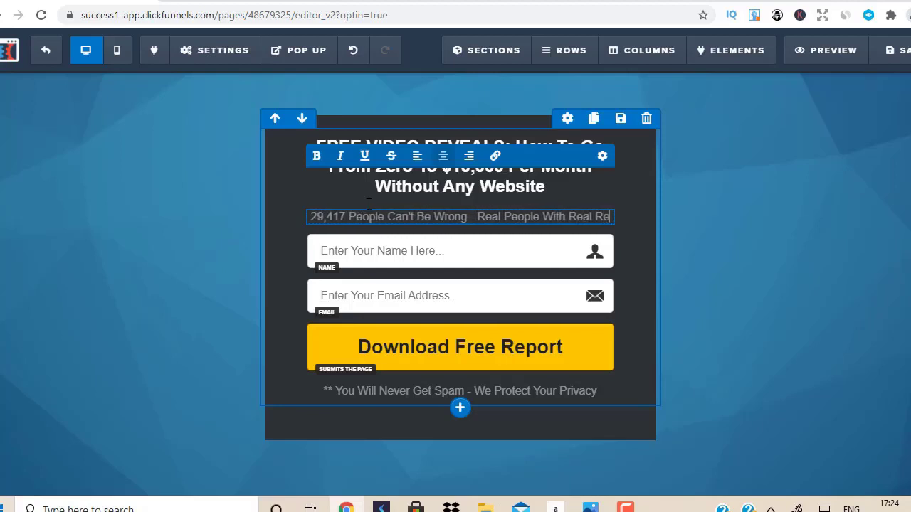
pyautogui.write('sults...')
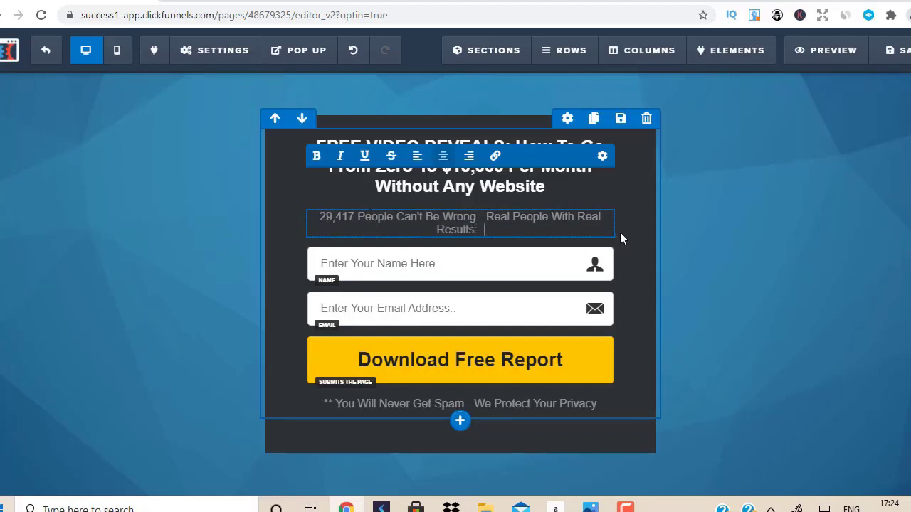
# Delete the name input field from the optin form.
pyautogui.click(551, 265)
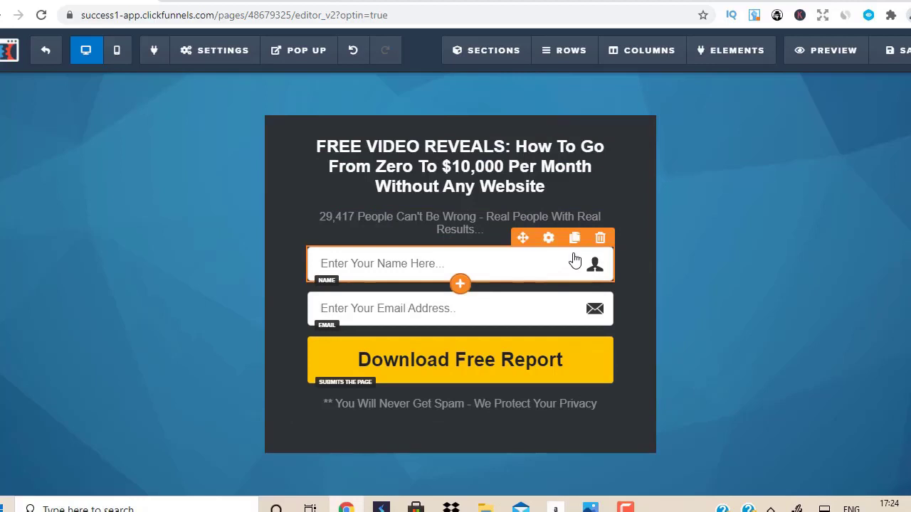
pyautogui.click(600, 238)
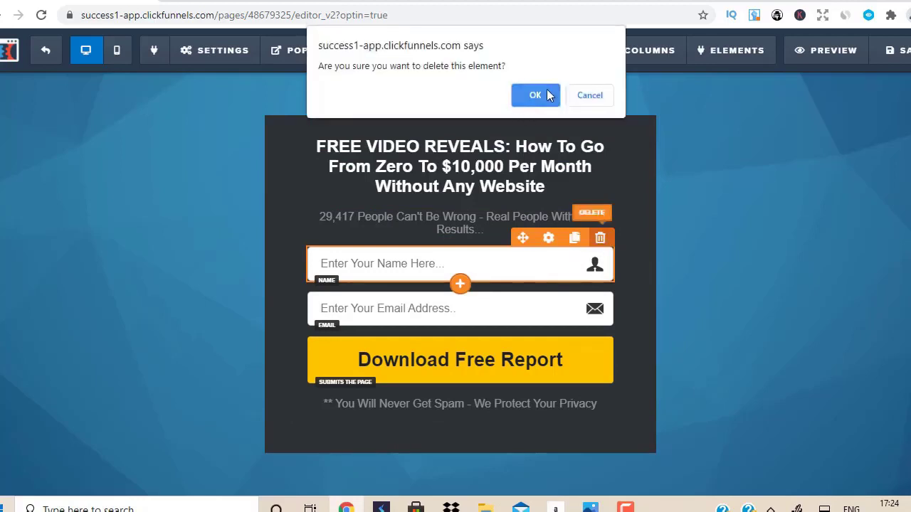
pyautogui.click(544, 96)
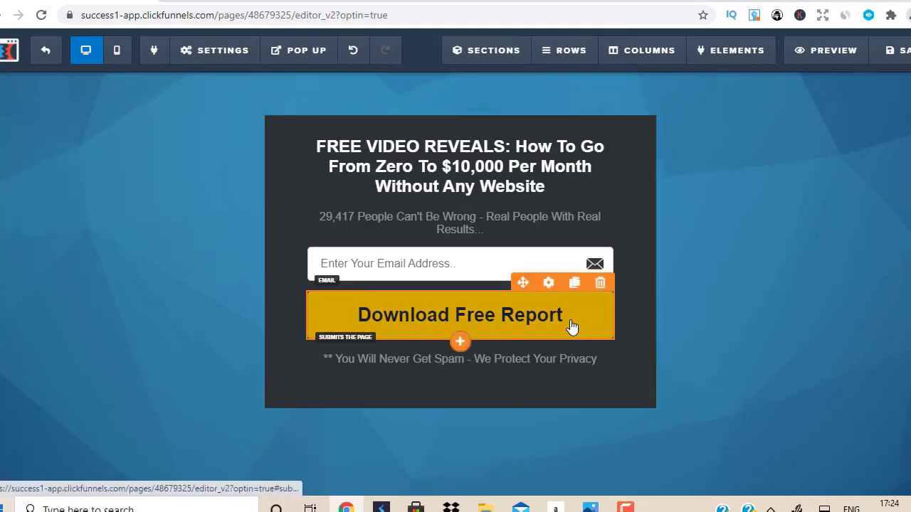
# Set the main headline's font family to Acme and its font size to 32 px.
pyautogui.click(546, 162)
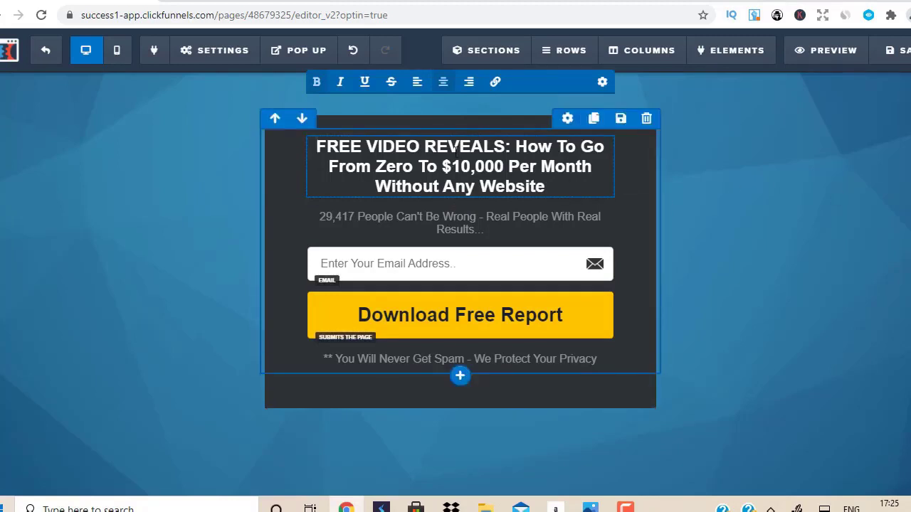
pyautogui.click(630, 249)
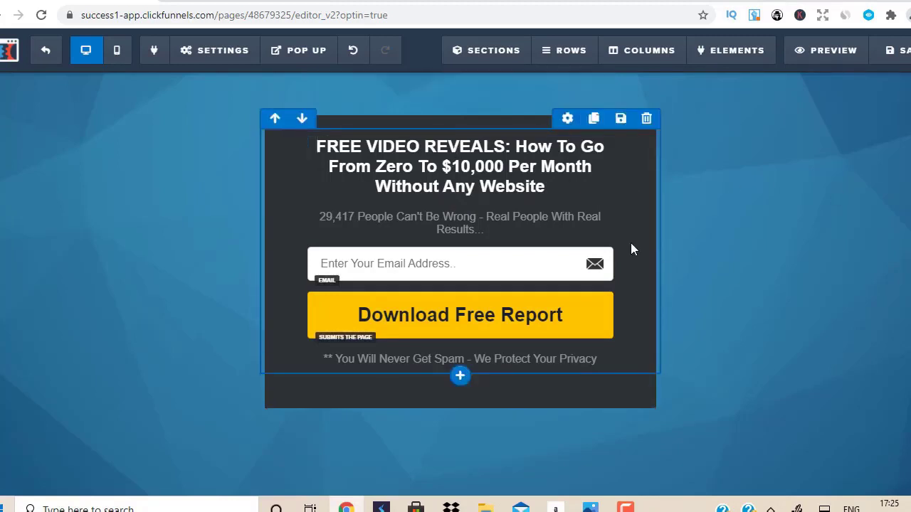
pyautogui.click(548, 129)
pyautogui.click(854, 210)
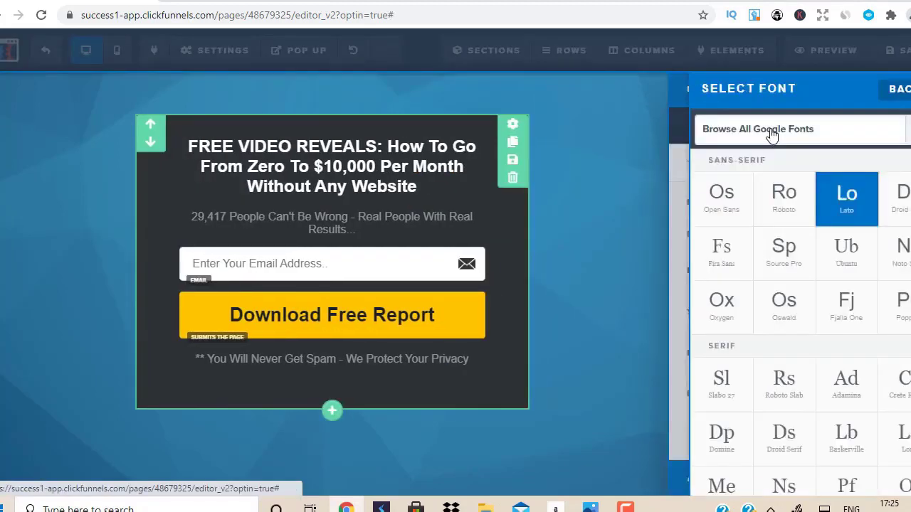
pyautogui.click(774, 127)
pyautogui.click(732, 267)
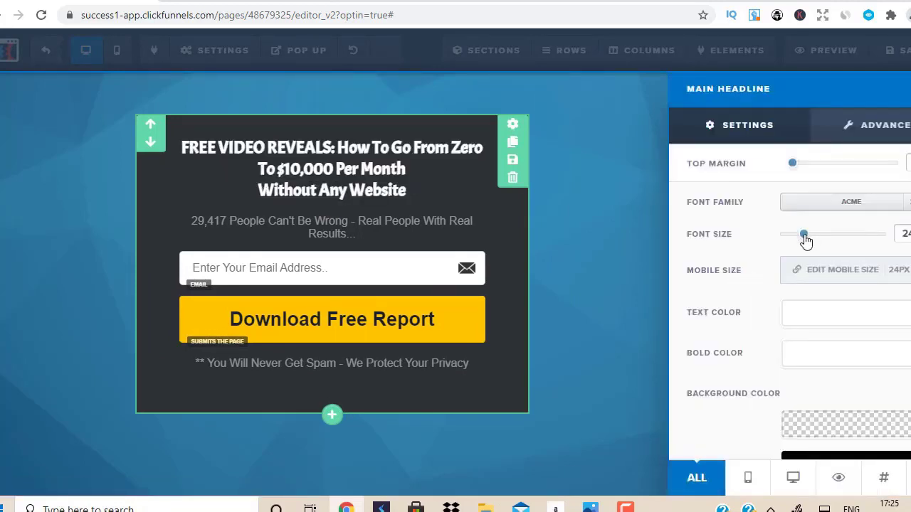
pyautogui.moveTo(805, 237); pyautogui.dragTo(819, 237)
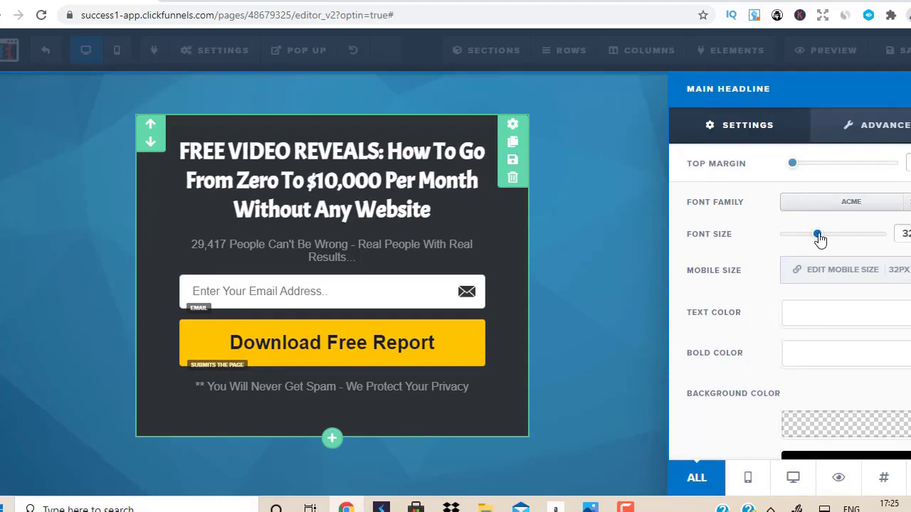
pyautogui.rightClick(817, 235)
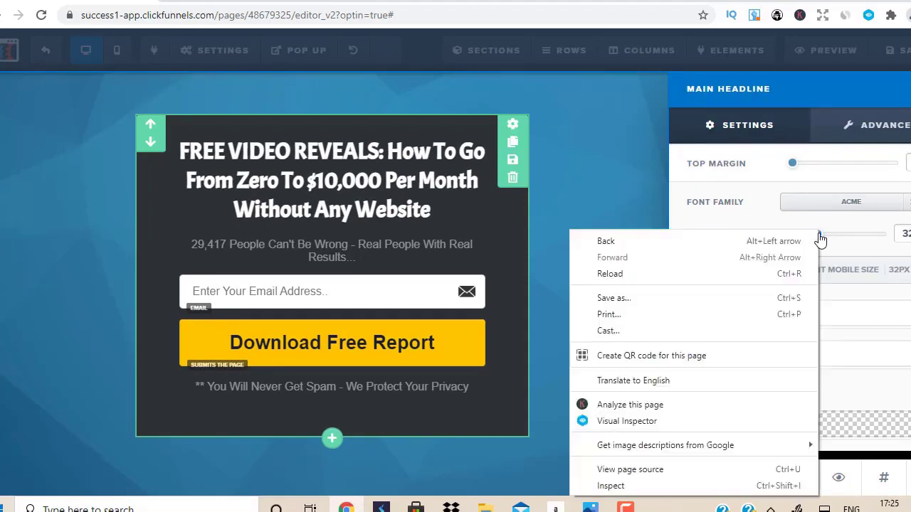
pyautogui.click(355, 191)
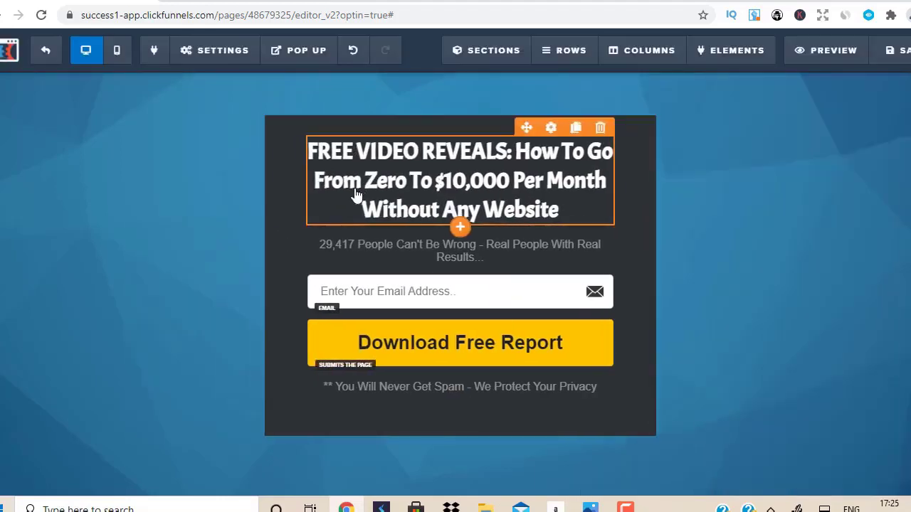
# Remove the bold formatting from the entire main headline.
pyautogui.click(356, 192)
pyautogui.moveTo(582, 222); pyautogui.dragTo(281, 156)
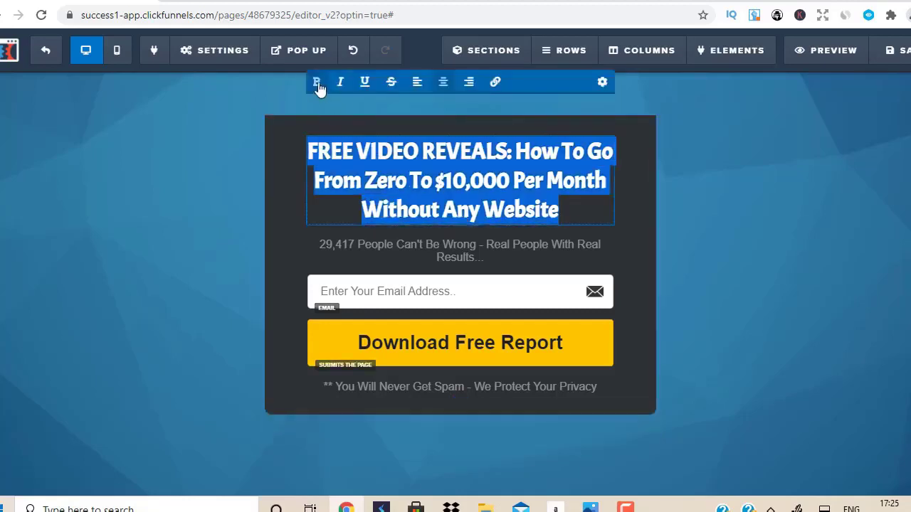
pyautogui.click(560, 200)
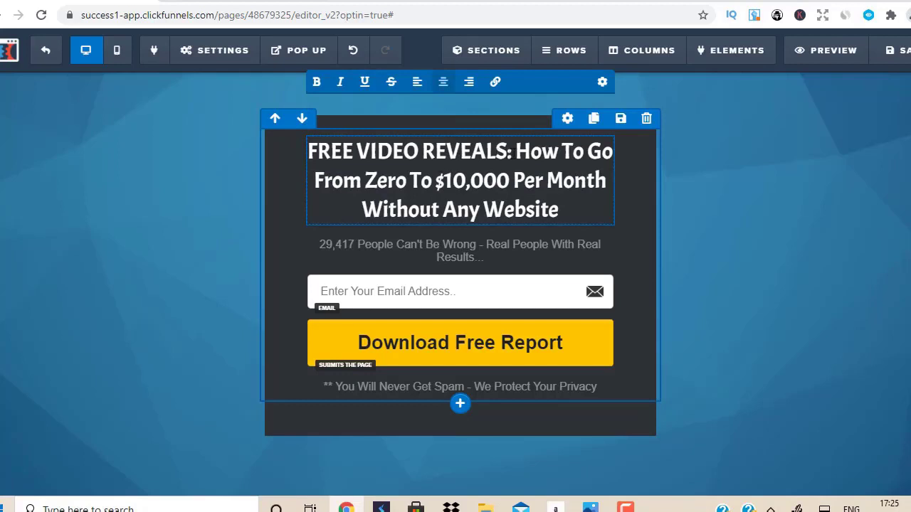
# Bold the phrases "FREE VIDEO REVEALS:" and "$10,000" in the main headline.
pyautogui.moveTo(512, 151); pyautogui.dragTo(311, 158)
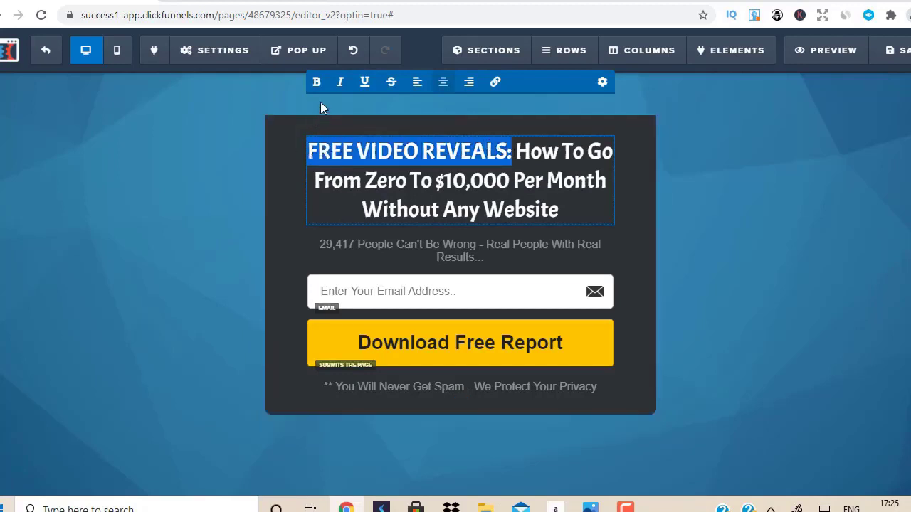
pyautogui.click(317, 82)
pyautogui.click(534, 210)
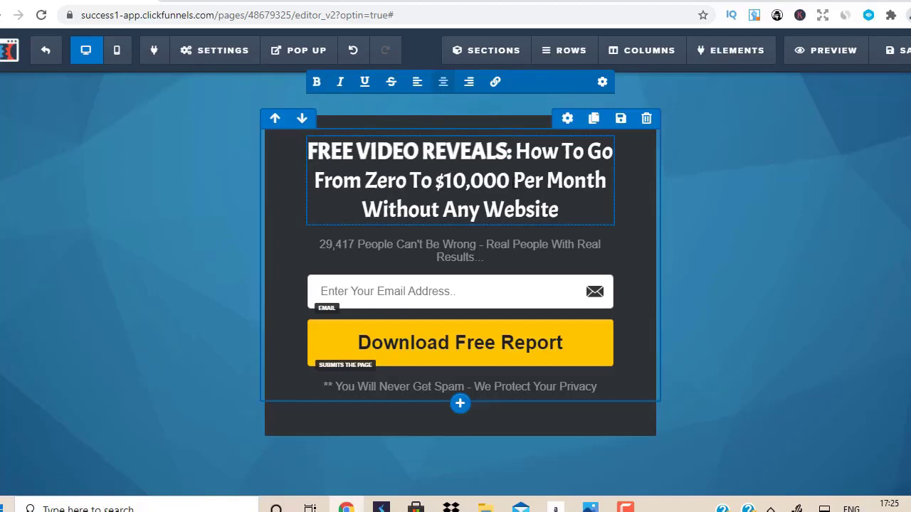
pyautogui.moveTo(510, 181); pyautogui.dragTo(435, 179)
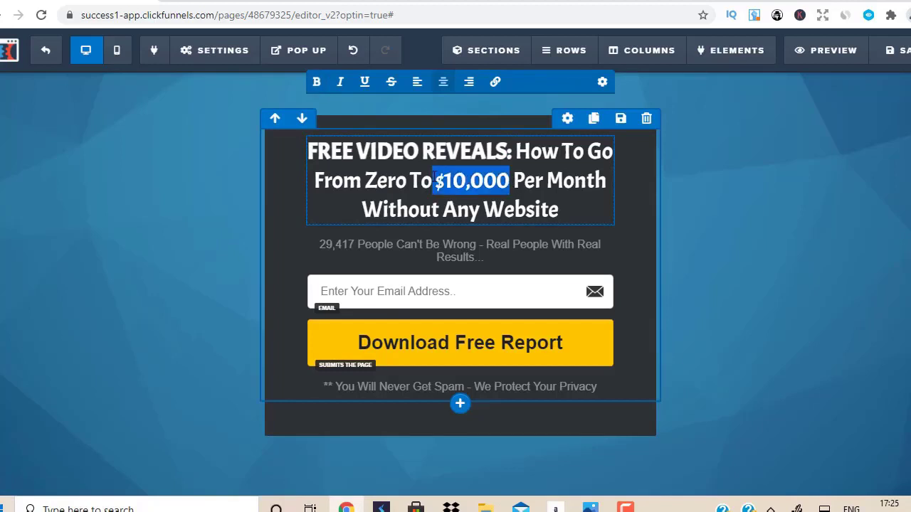
pyautogui.click(317, 82)
pyautogui.click(619, 217)
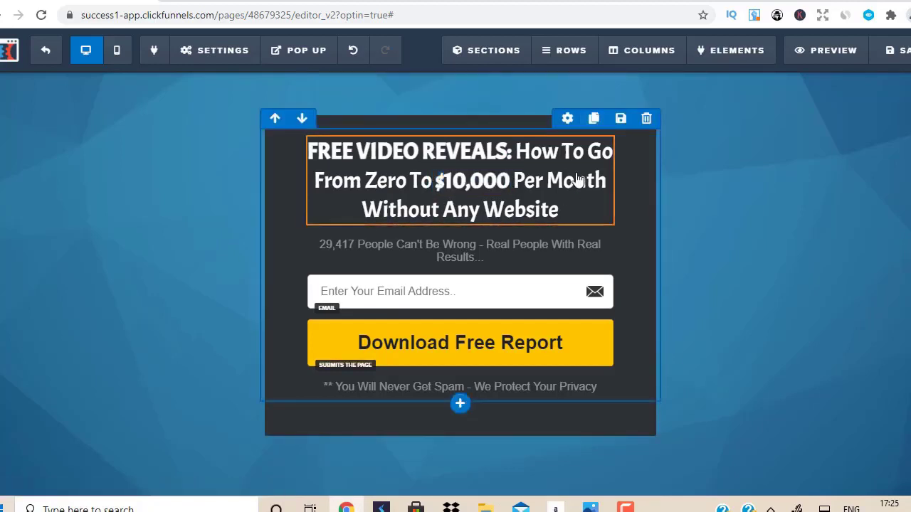
# Set the main headline's bold text color to yellow #ffe300.
pyautogui.click(548, 126)
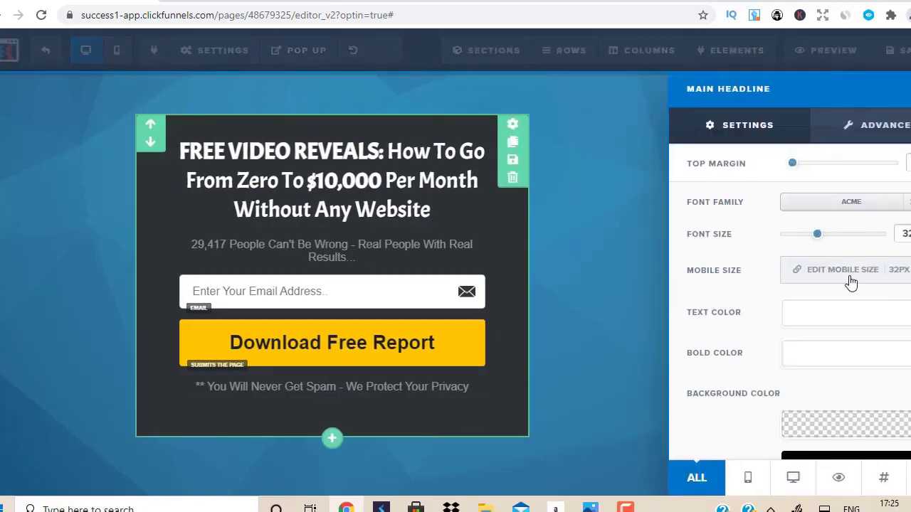
pyautogui.click(835, 357)
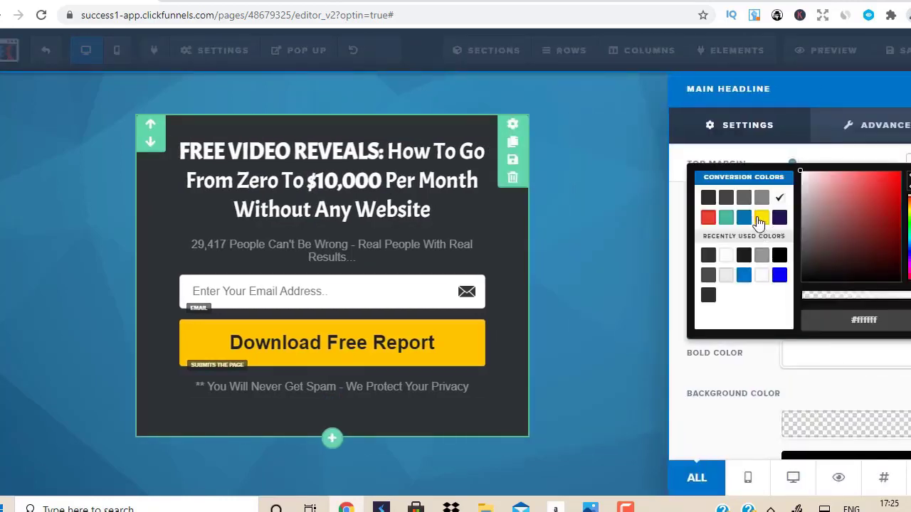
pyautogui.click(761, 219)
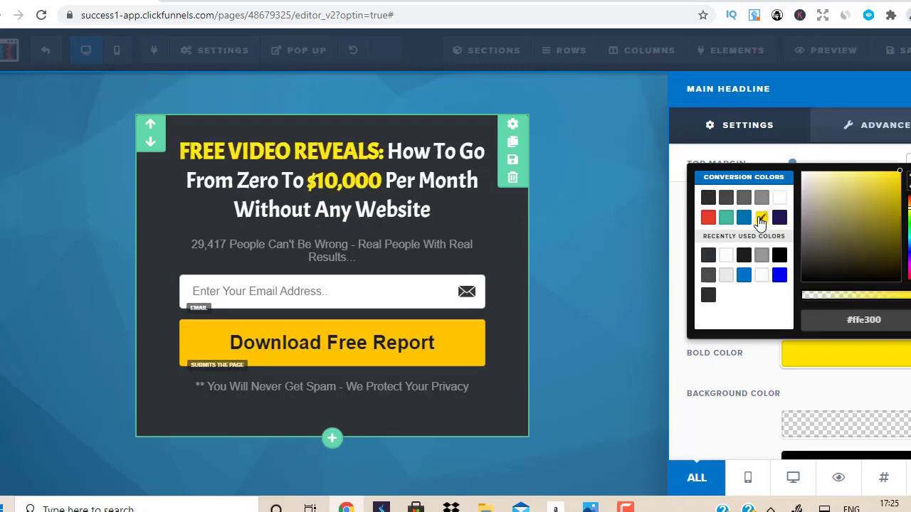
pyautogui.click(396, 214)
# Set the subheadline's font family to Acme and its font size to 26 px.
pyautogui.click(548, 230)
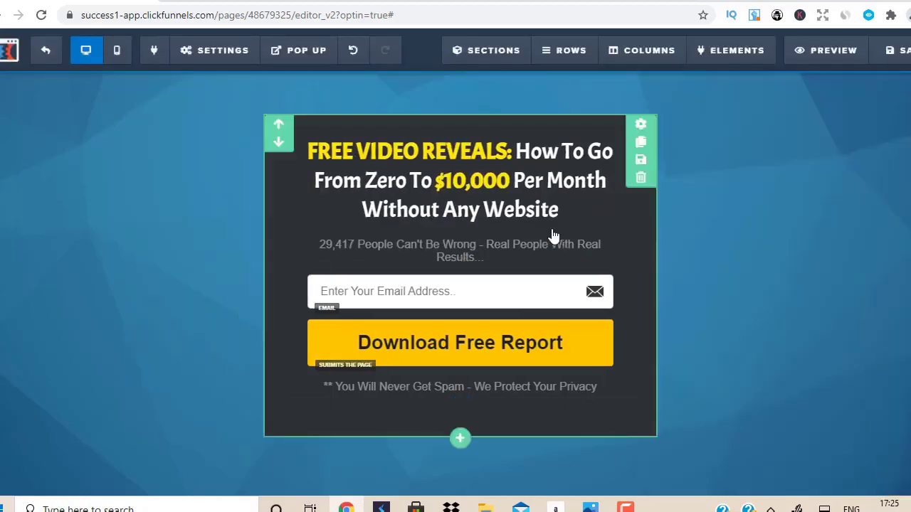
pyautogui.click(836, 205)
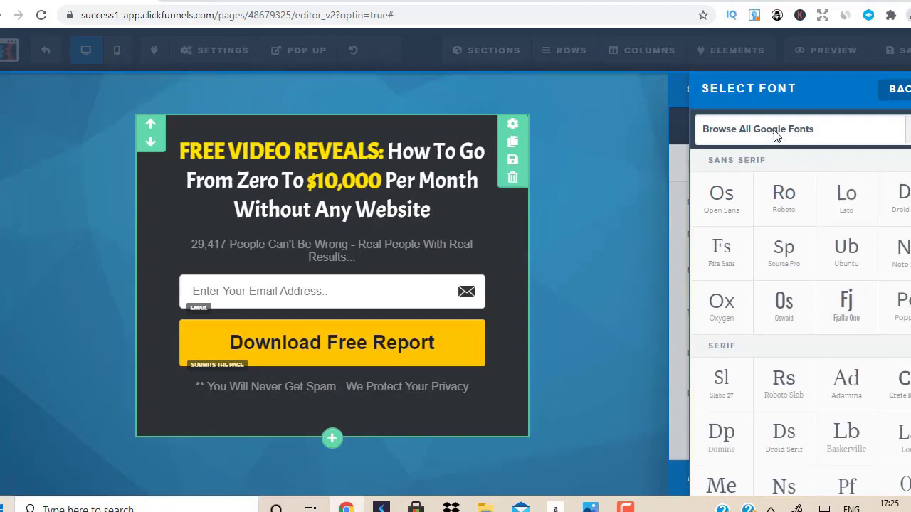
pyautogui.click(776, 132)
pyautogui.click(732, 269)
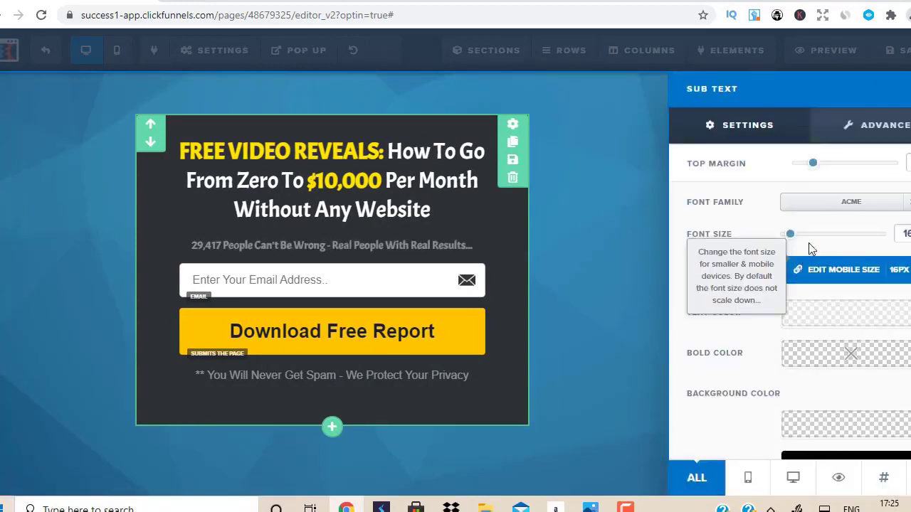
pyautogui.moveTo(796, 238); pyautogui.dragTo(810, 238)
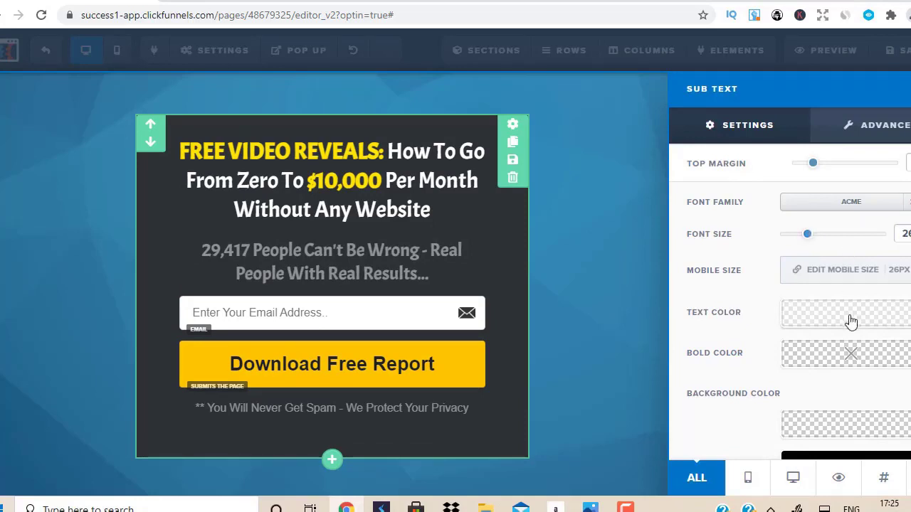
# Set the subheadline's bold color and text color to yellow #ffe300.
pyautogui.click(848, 353)
pyautogui.click(762, 218)
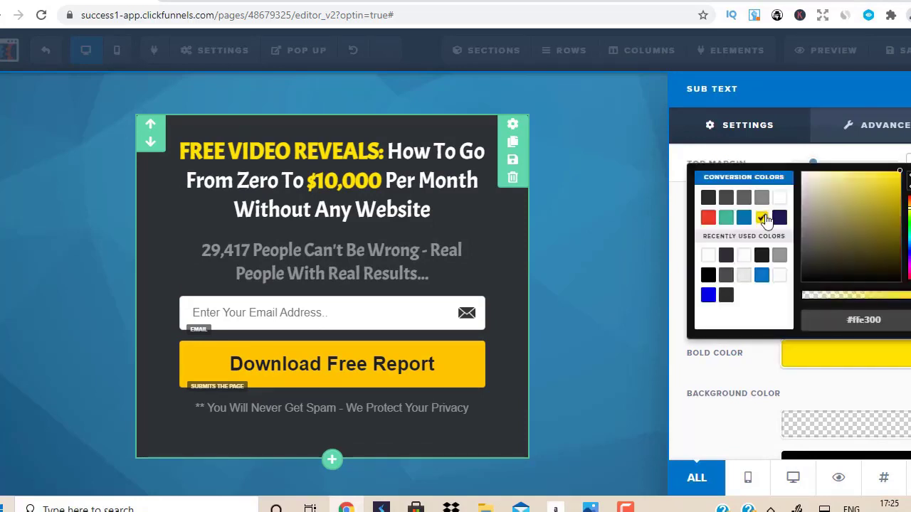
pyautogui.click(759, 371)
pyautogui.click(810, 322)
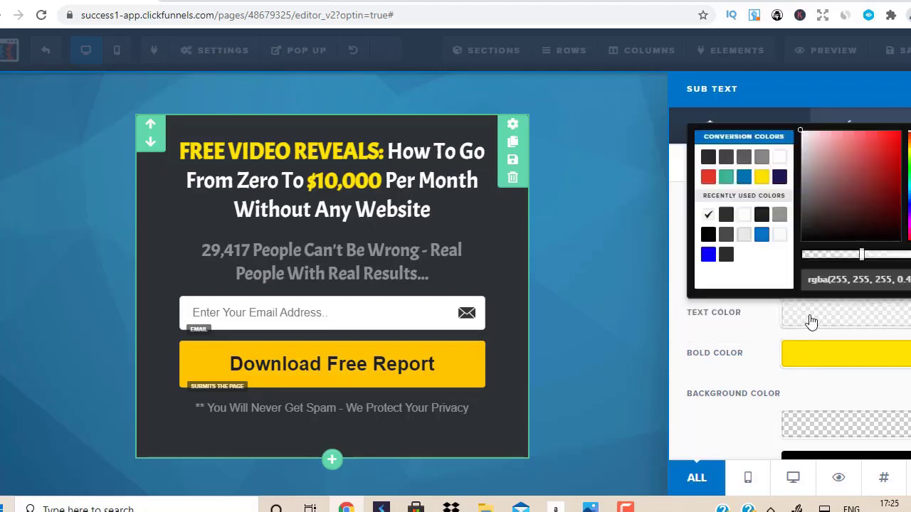
pyautogui.click(760, 177)
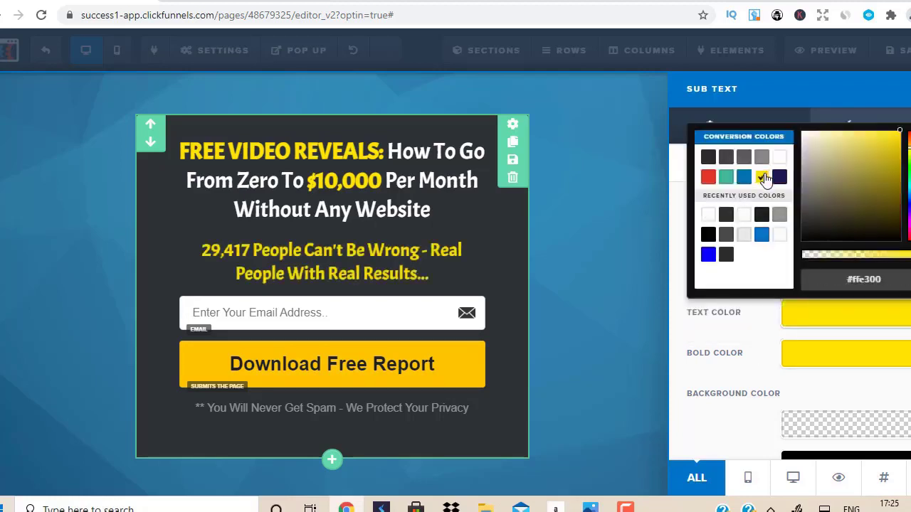
pyautogui.click(440, 281)
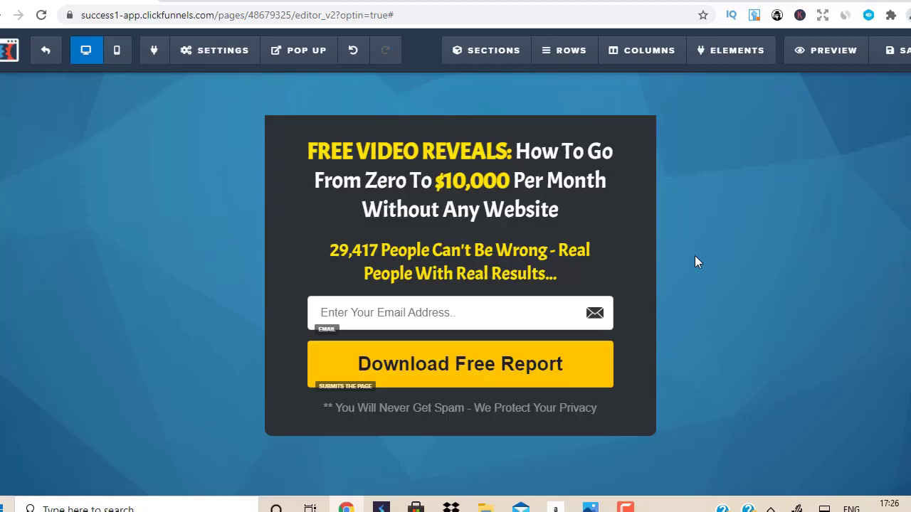
pyautogui.click(591, 509)
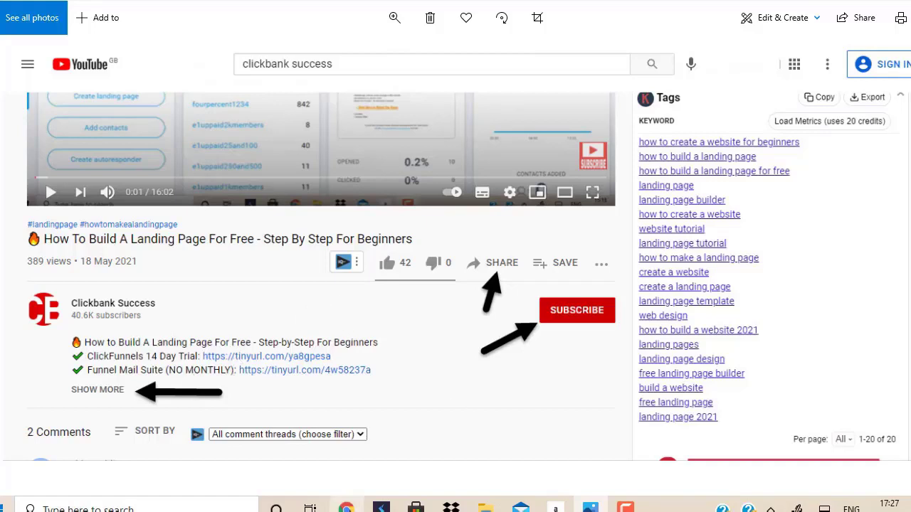
pyautogui.click(346, 507)
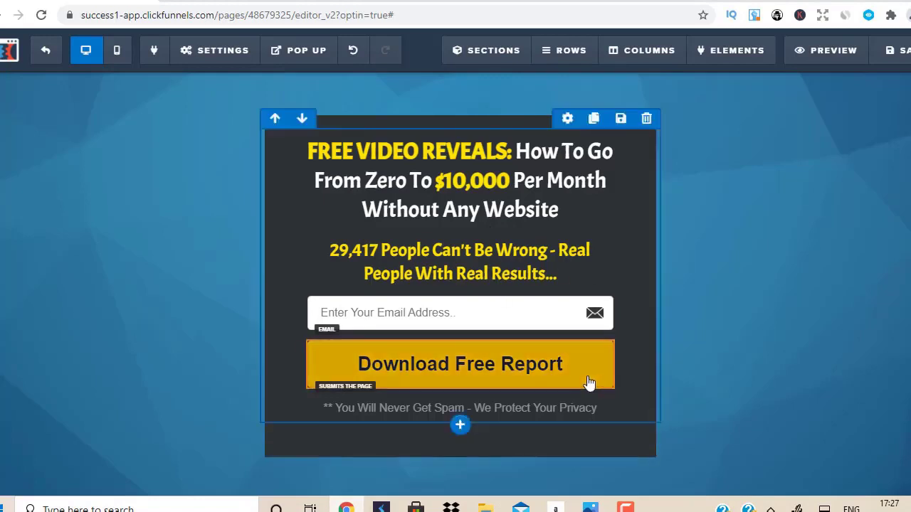
# Change the optin button's text to "YES! I WANT ACCESS NOW!".
pyautogui.click(549, 331)
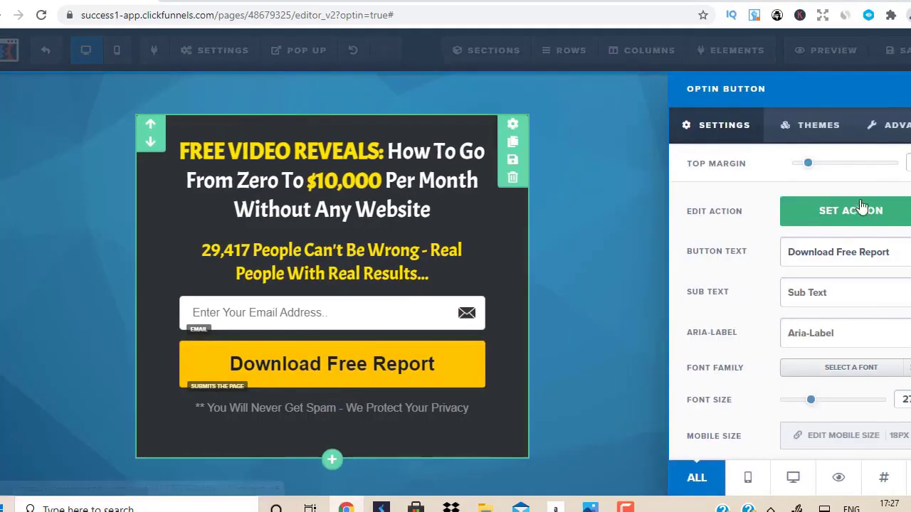
pyautogui.moveTo(890, 252); pyautogui.dragTo(748, 265)
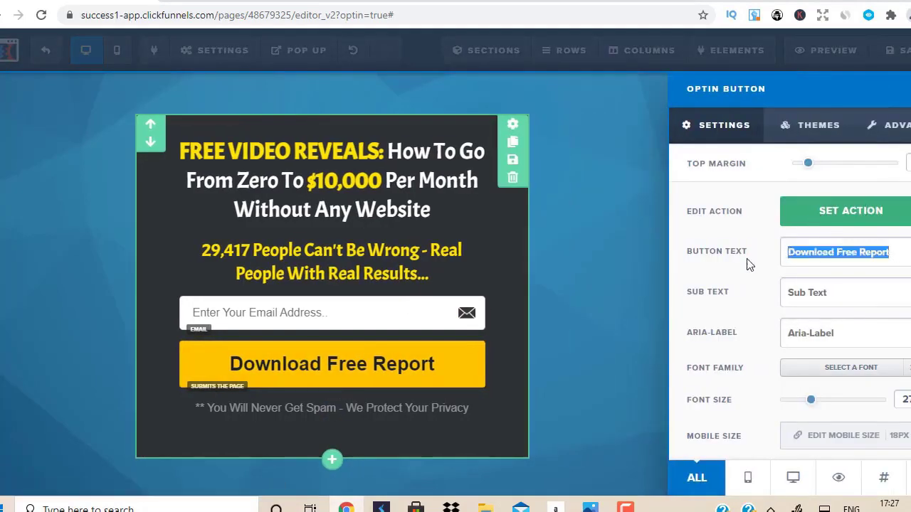
pyautogui.write('YE!')
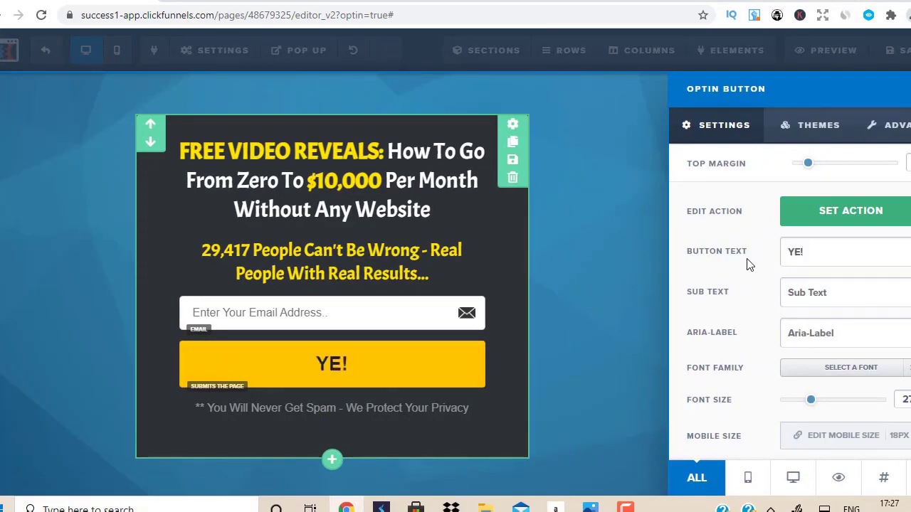
pyautogui.press('BackSpace')
pyautogui.write('S')
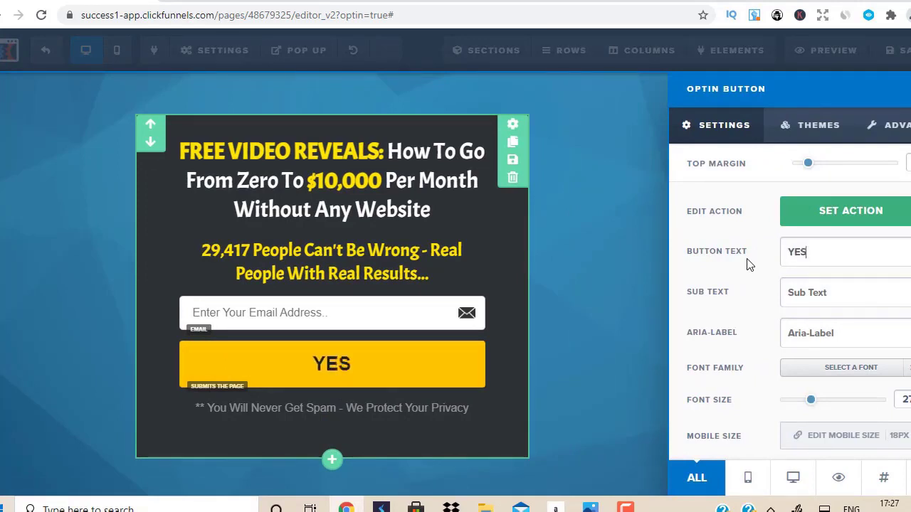
pyautogui.write('! I WAN')
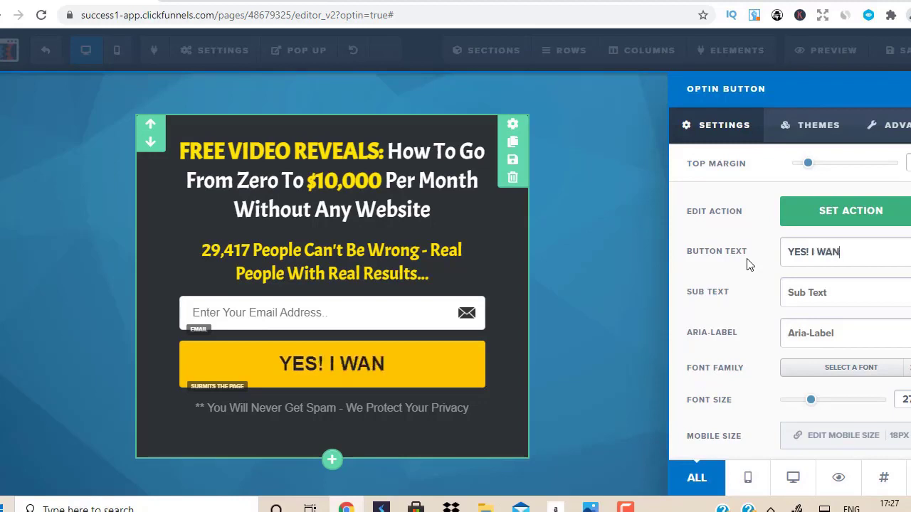
pyautogui.write('T ACCESS NOW!')
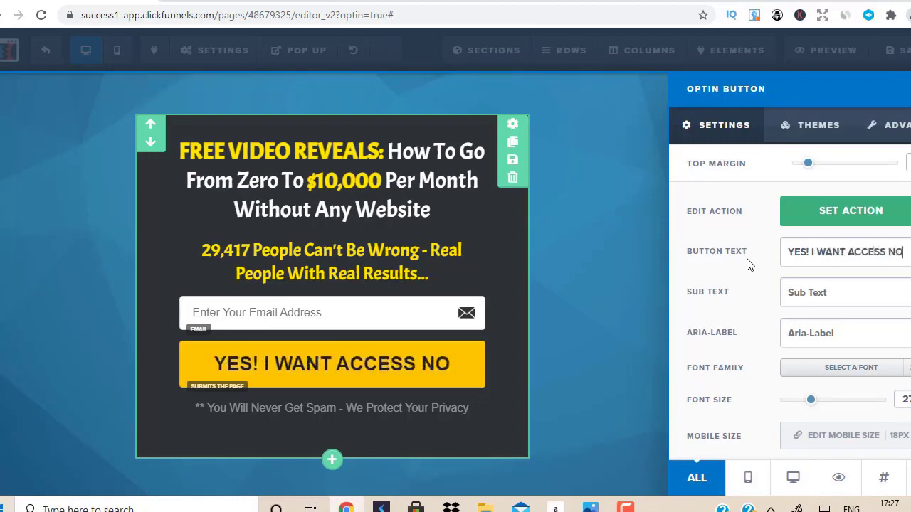
# Set the optin button's font family to Acme and slightly reduce its top margin.
pyautogui.click(830, 378)
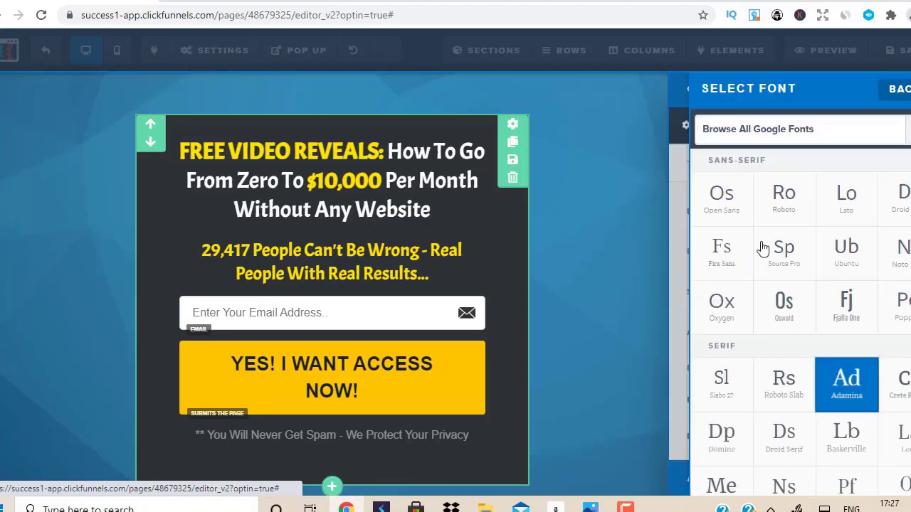
pyautogui.click(782, 128)
pyautogui.click(718, 274)
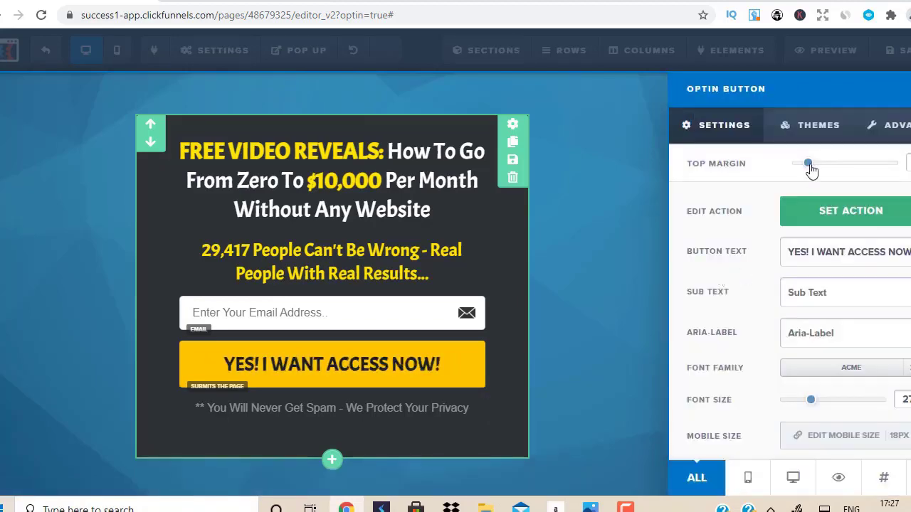
pyautogui.moveTo(808, 163); pyautogui.dragTo(803, 163)
pyautogui.scroll(-3, 790, 298)
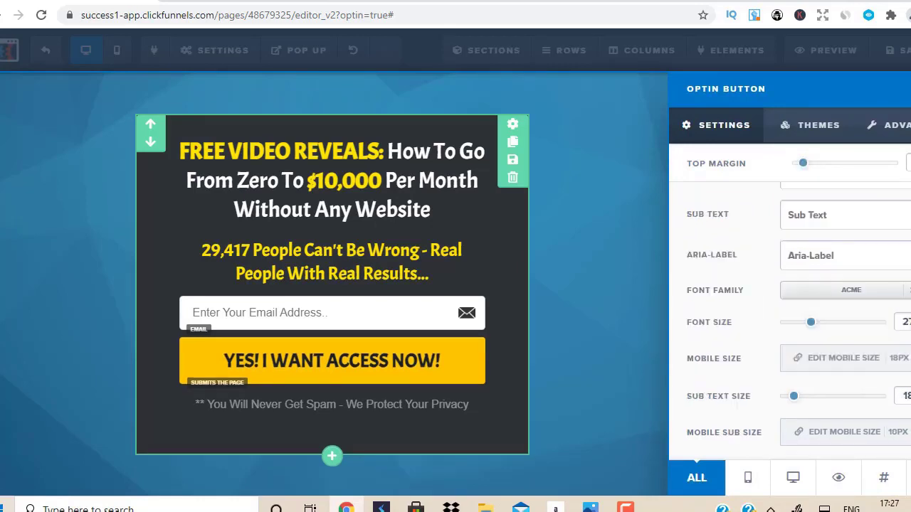
pyautogui.click(501, 315)
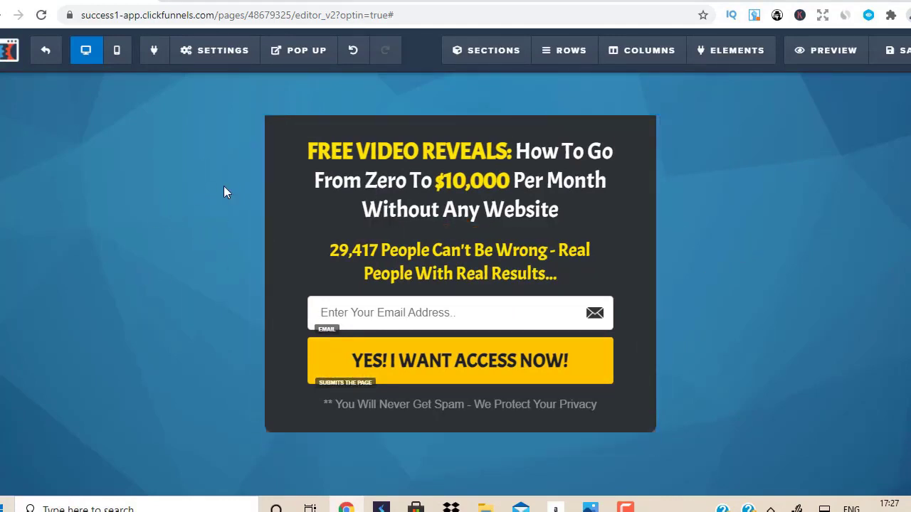
# Set the page's email integration to null (Aweber) with the Integrate Existing List action, and open the choice of lists to add.
pyautogui.click(232, 54)
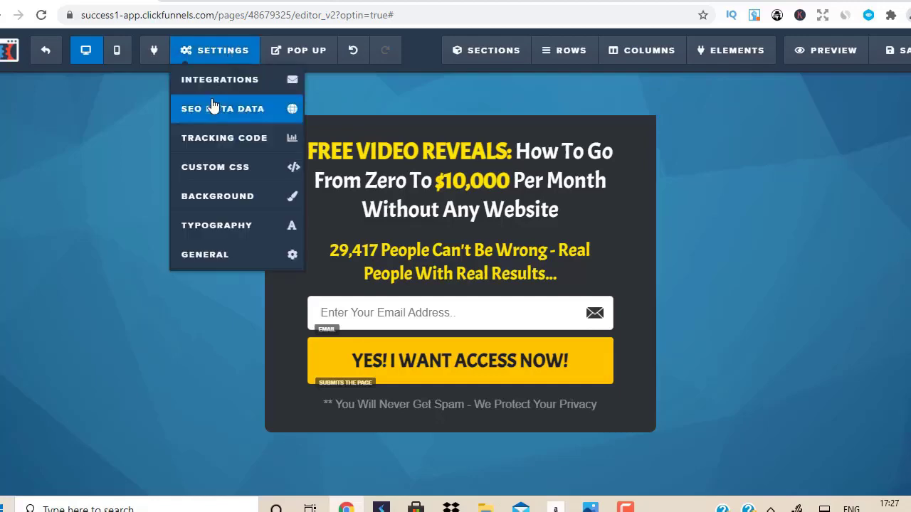
pyautogui.click(225, 85)
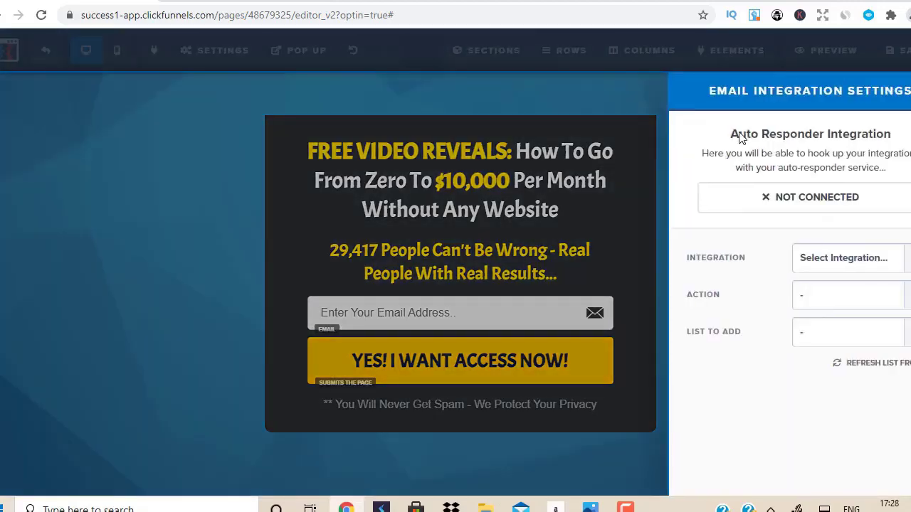
pyautogui.click(866, 268)
pyautogui.click(828, 331)
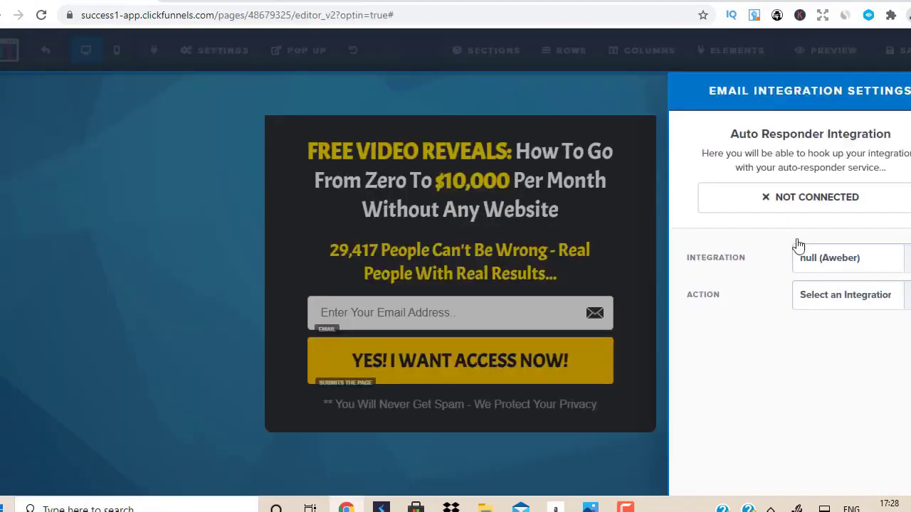
pyautogui.click(852, 311)
pyautogui.click(834, 347)
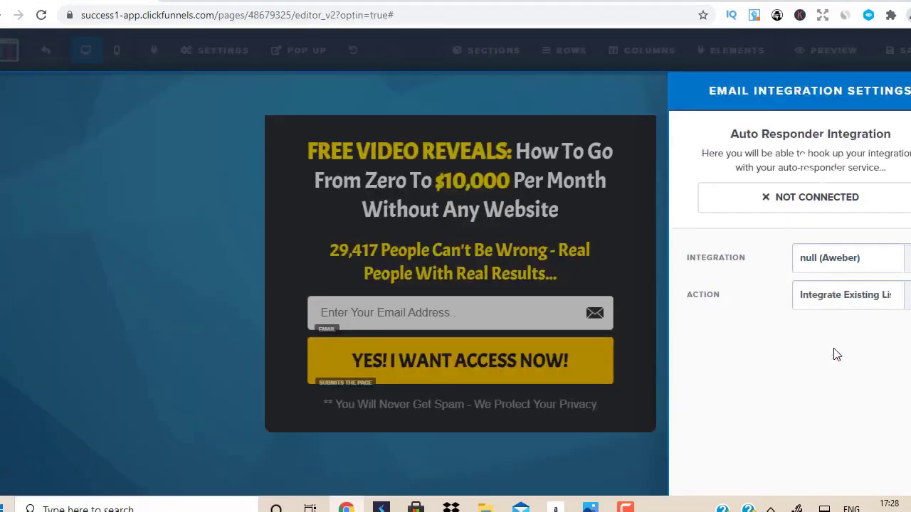
pyautogui.click(863, 336)
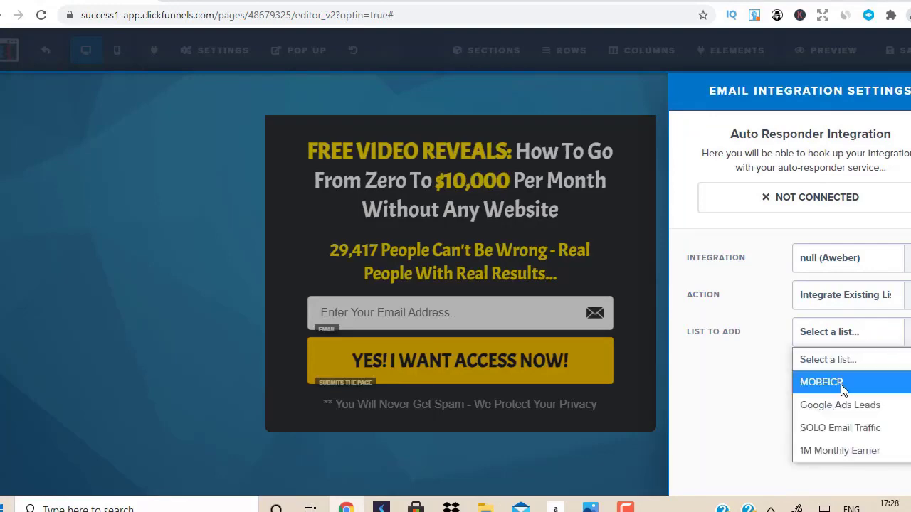
pyautogui.click(545, 234)
# Replace the page title in the SEO meta data with "LIVE|".
pyautogui.click(193, 50)
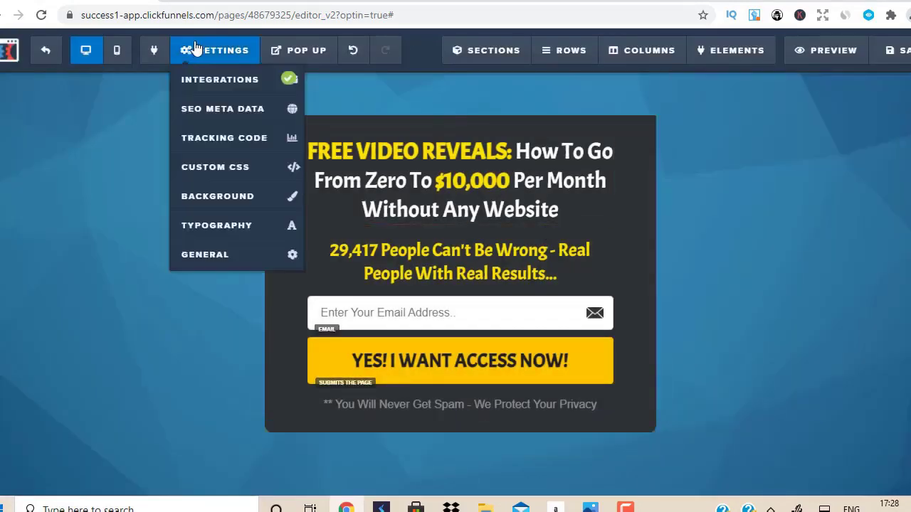
pyautogui.click(214, 109)
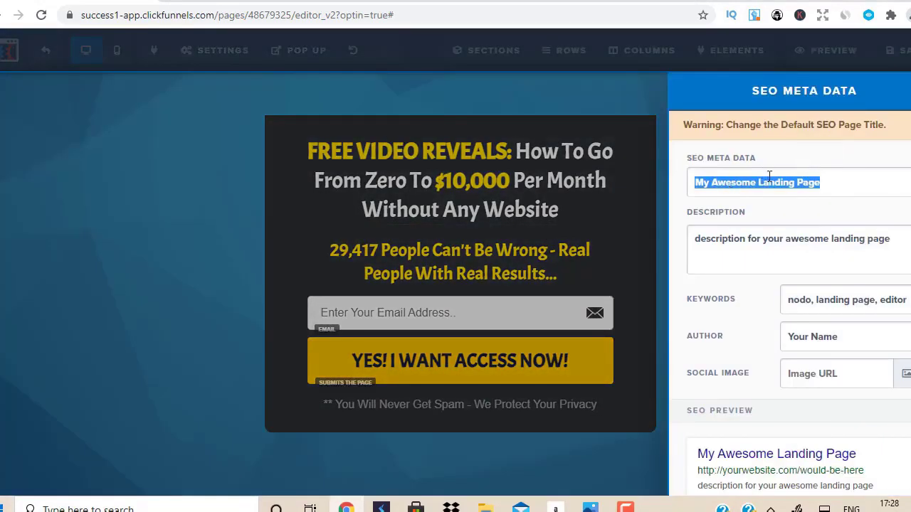
pyautogui.write('LIVE|')
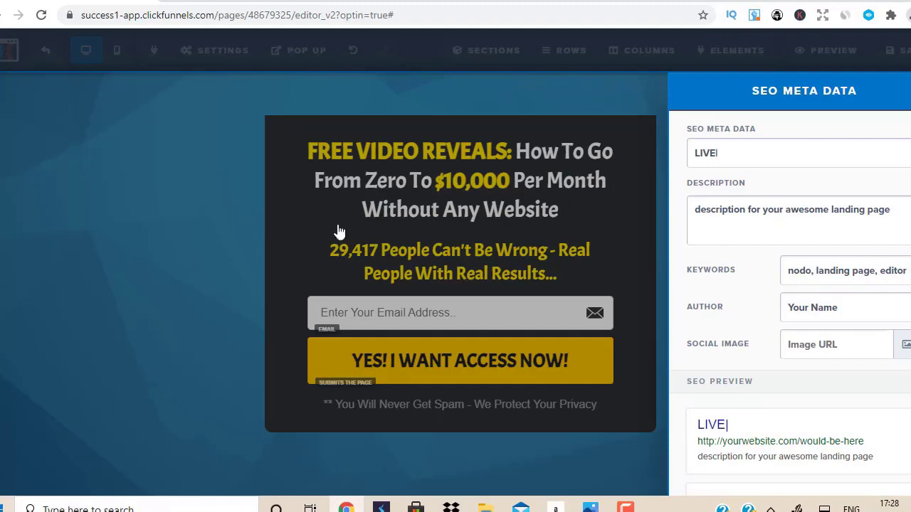
pyautogui.click(339, 232)
pyautogui.moveTo(244, 45)
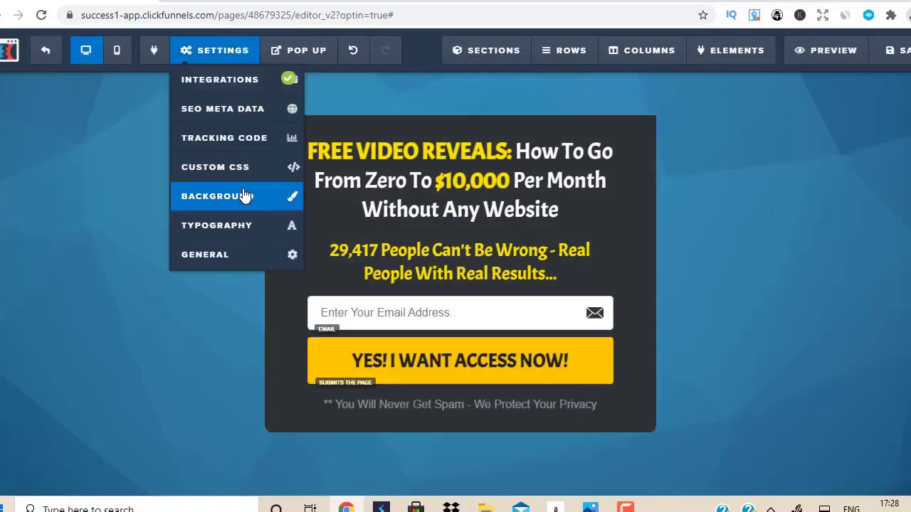
pyautogui.click(225, 265)
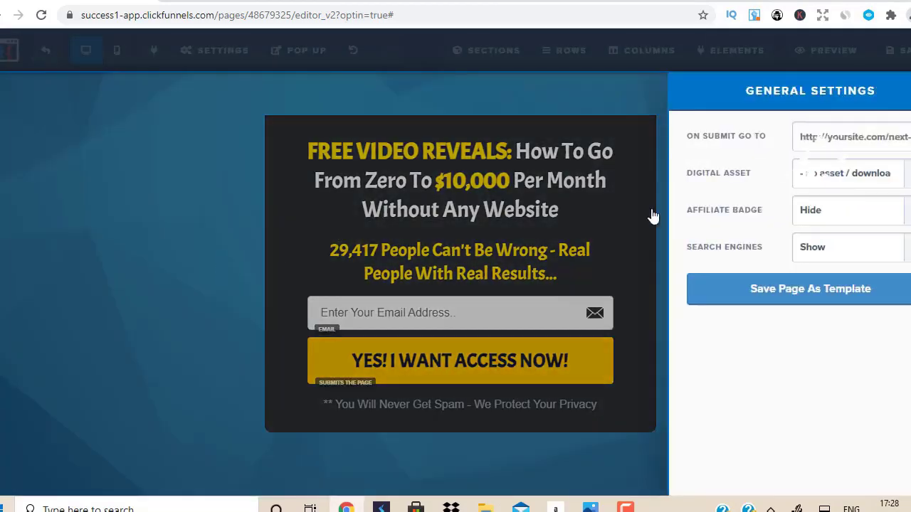
pyautogui.click(809, 135)
pyautogui.write('ht')
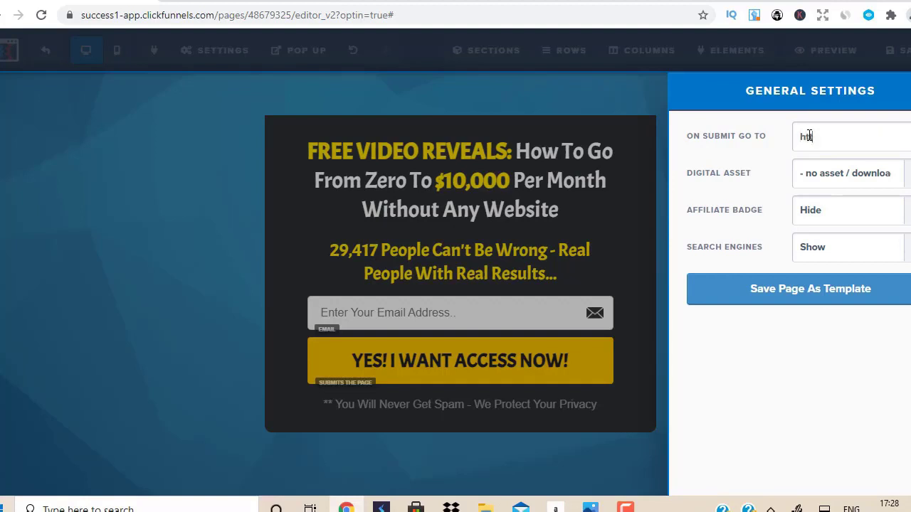
pyautogui.write('tp://yourafflink.com')
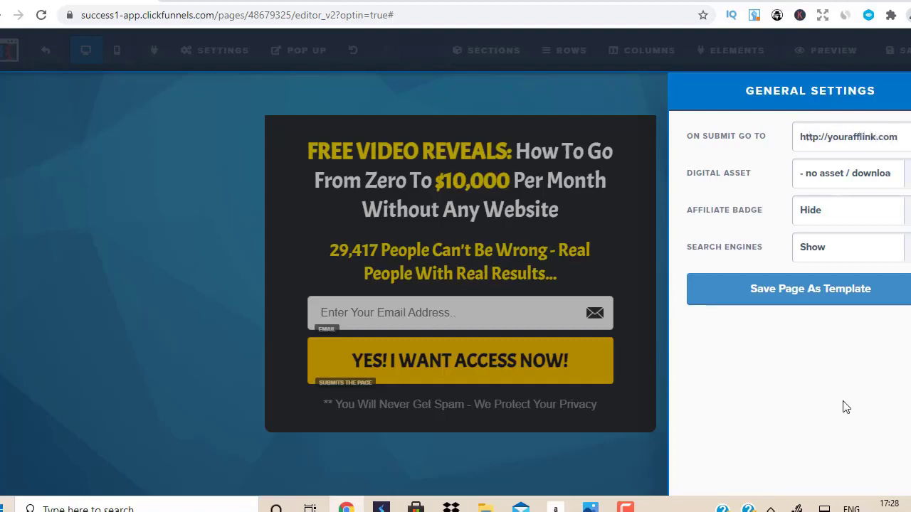
pyautogui.click(606, 271)
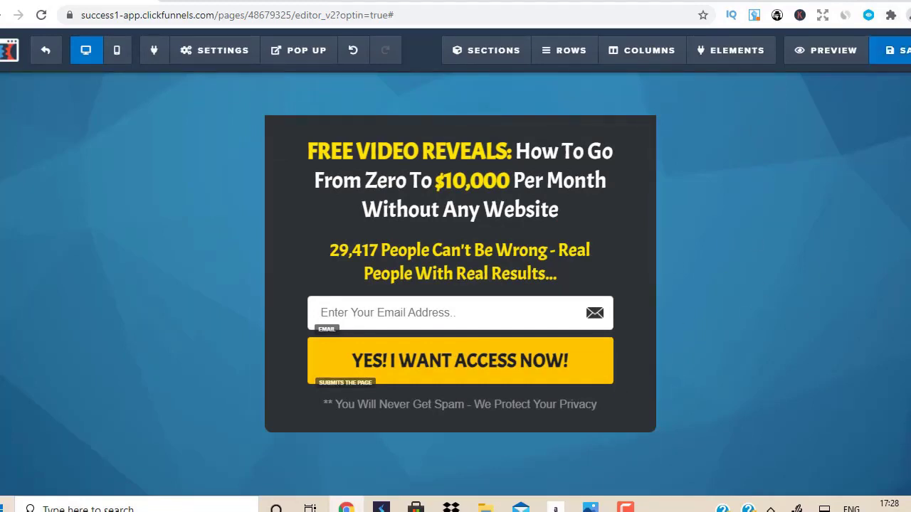
pyautogui.click(904, 50)
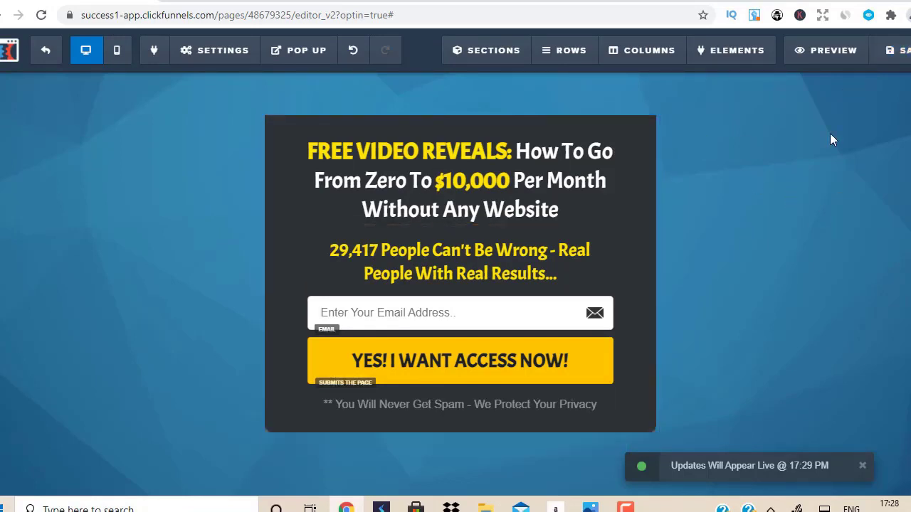
# Replace the page's background image with the light pink gradient from the Gradient / Simple Color backgrounds.
pyautogui.moveTo(224, 54)
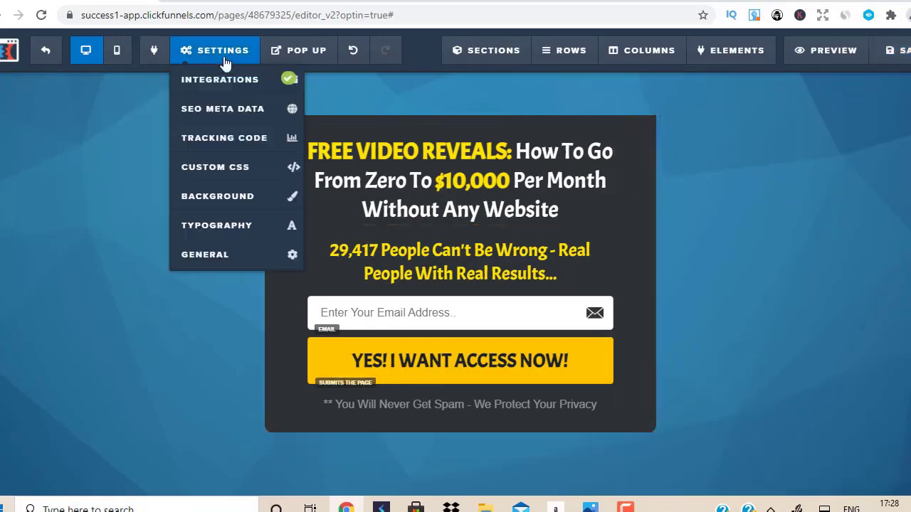
pyautogui.click(226, 197)
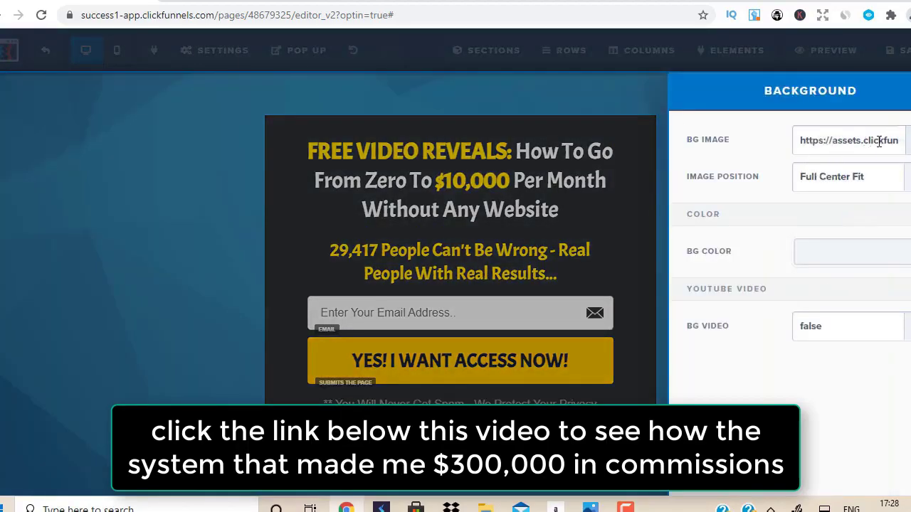
pyautogui.click(908, 140)
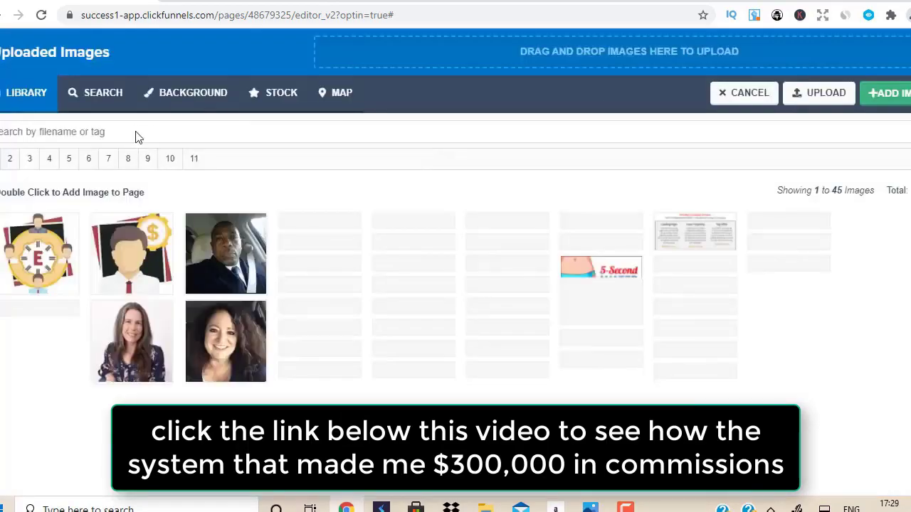
pyautogui.click(188, 91)
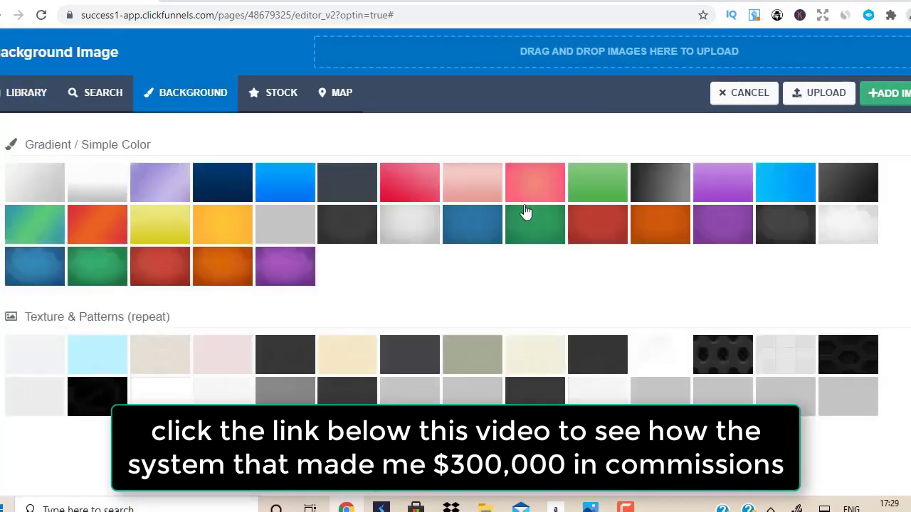
pyautogui.click(472, 165)
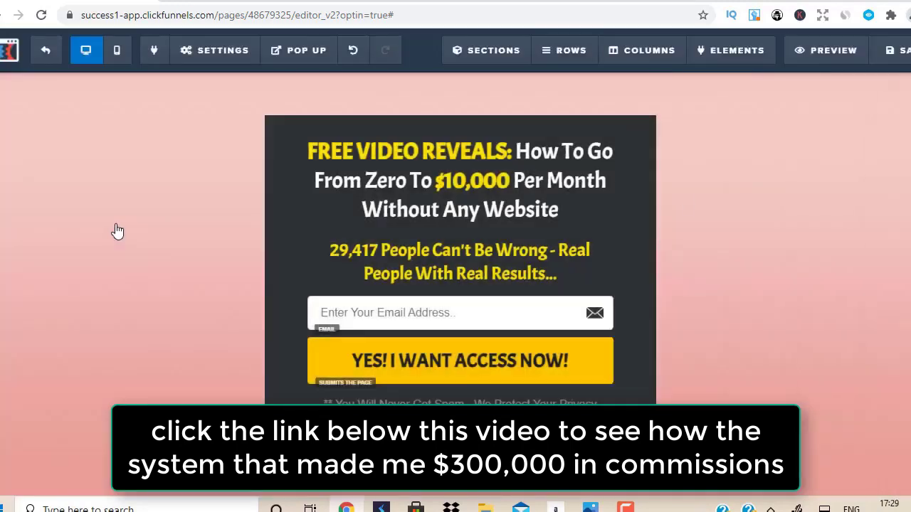
# Replace the page's background image with the green polygon design from the Gradient / Simple Color backgrounds.
pyautogui.click(207, 48)
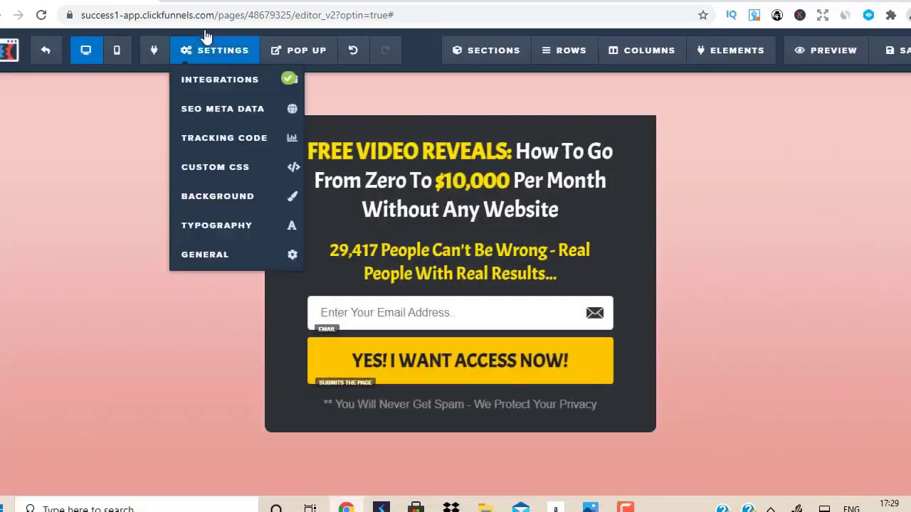
pyautogui.click(227, 197)
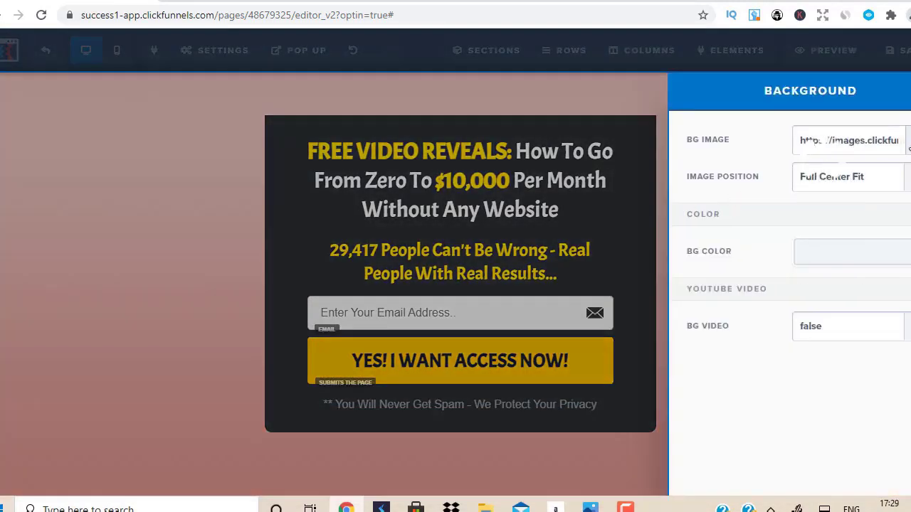
pyautogui.click(908, 141)
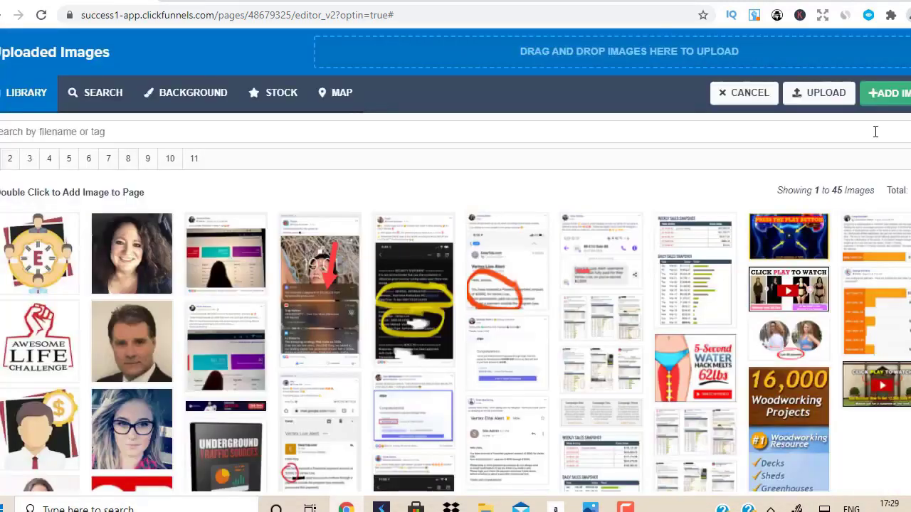
pyautogui.click(165, 113)
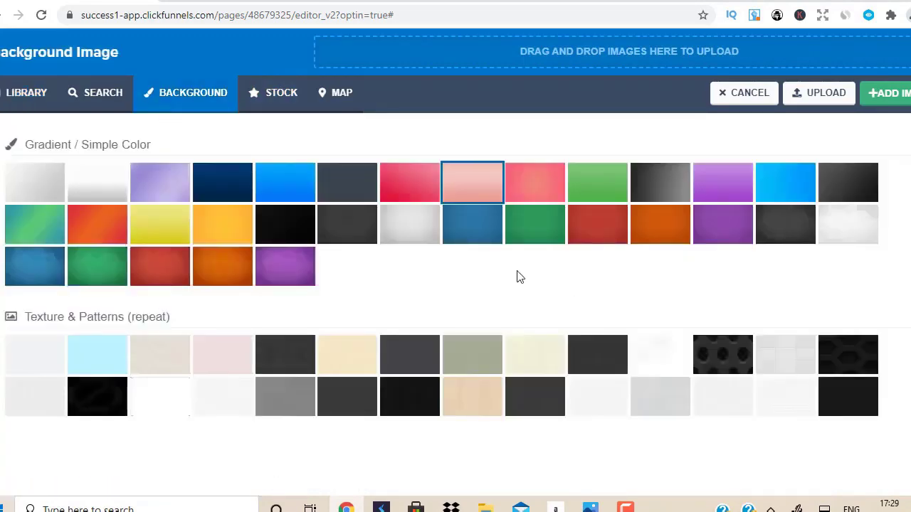
pyautogui.click(98, 274)
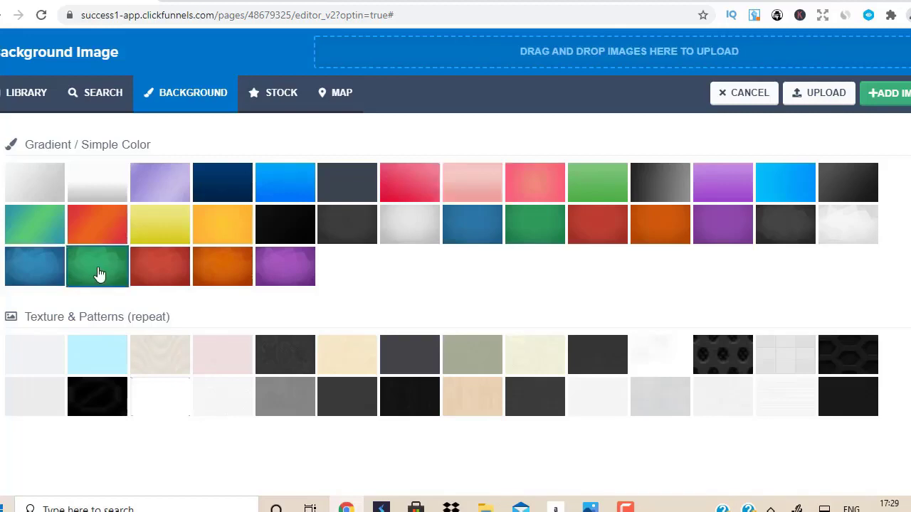
pyautogui.click(71, 271)
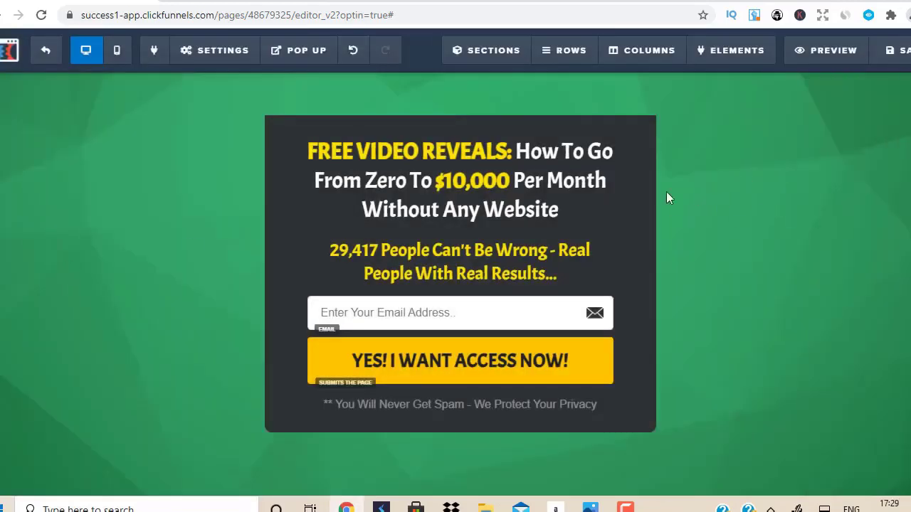
# Replace the page's background image with the coastal city photo from page 9 of the uploaded image library.
pyautogui.click(254, 51)
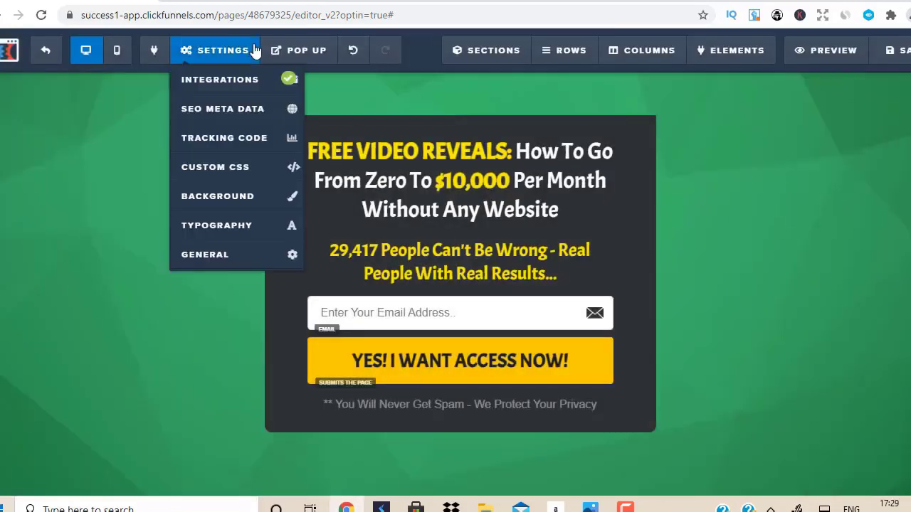
pyautogui.click(243, 202)
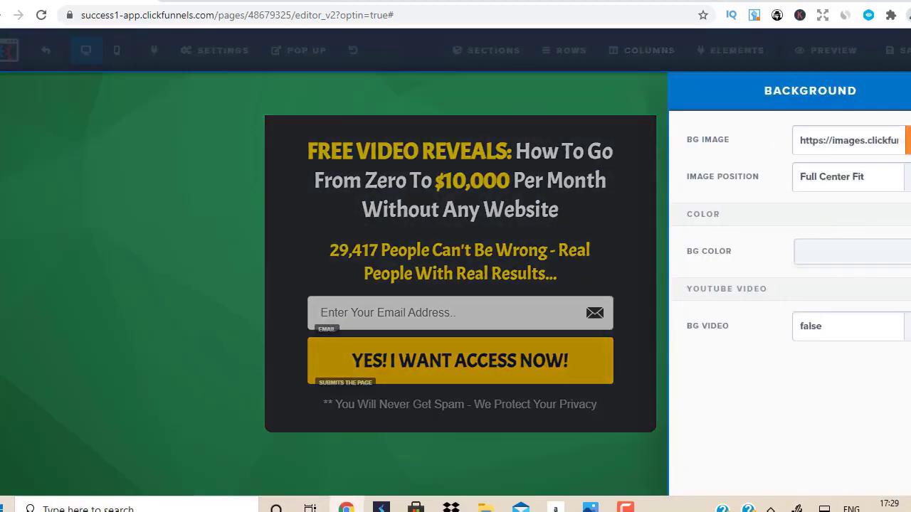
pyautogui.click(908, 140)
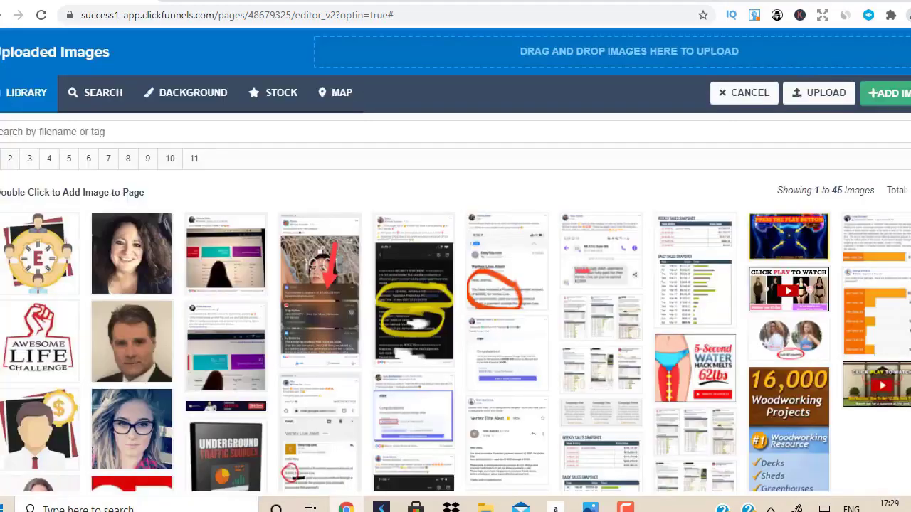
pyautogui.click(147, 159)
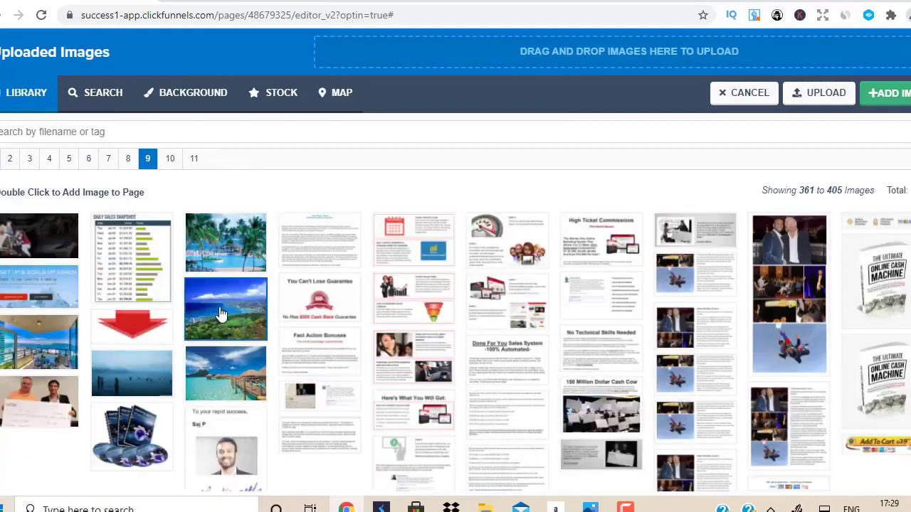
pyautogui.doubleClick(220, 314)
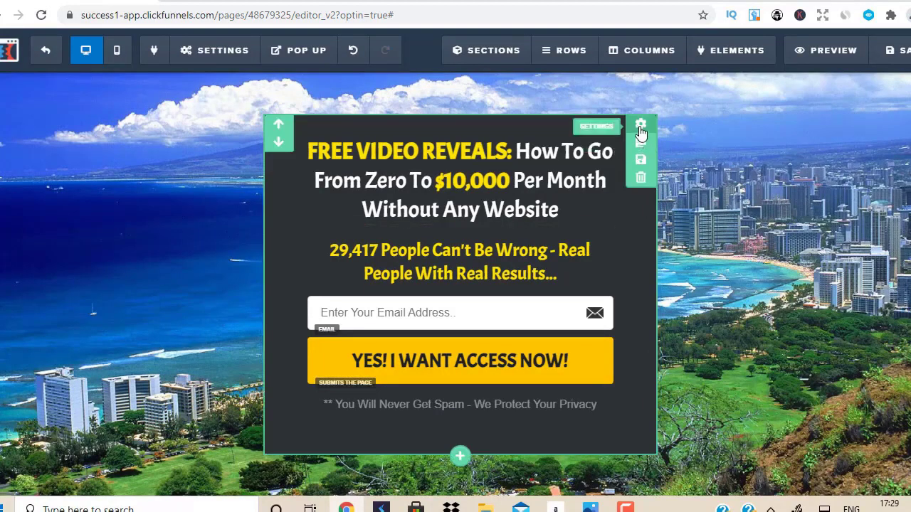
# Give the optin area a full solid white (#ffffff) border and make that border thicker.
pyautogui.click(640, 130)
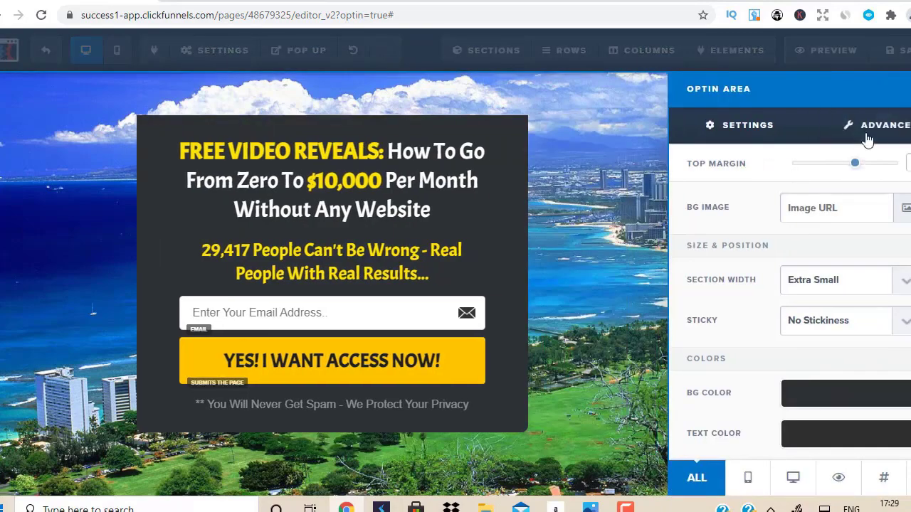
pyautogui.click(867, 139)
pyautogui.click(839, 320)
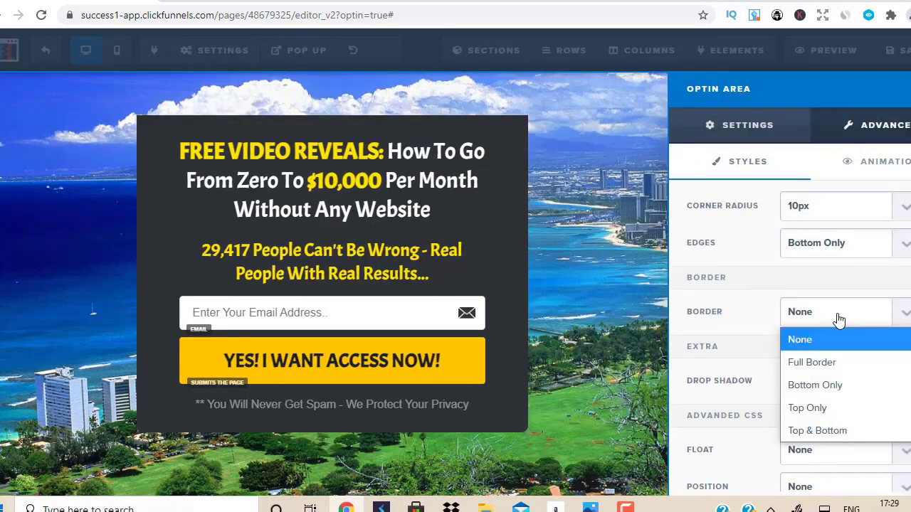
pyautogui.click(812, 361)
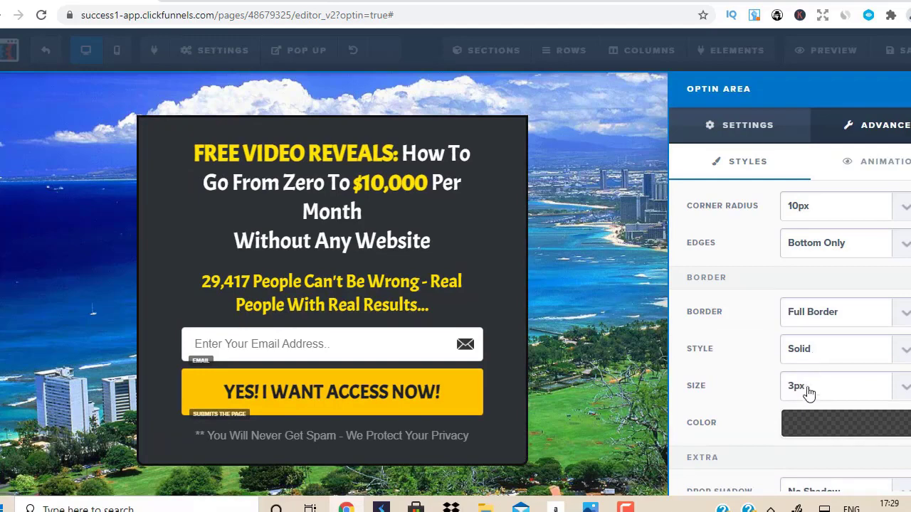
pyautogui.click(809, 394)
pyautogui.click(810, 344)
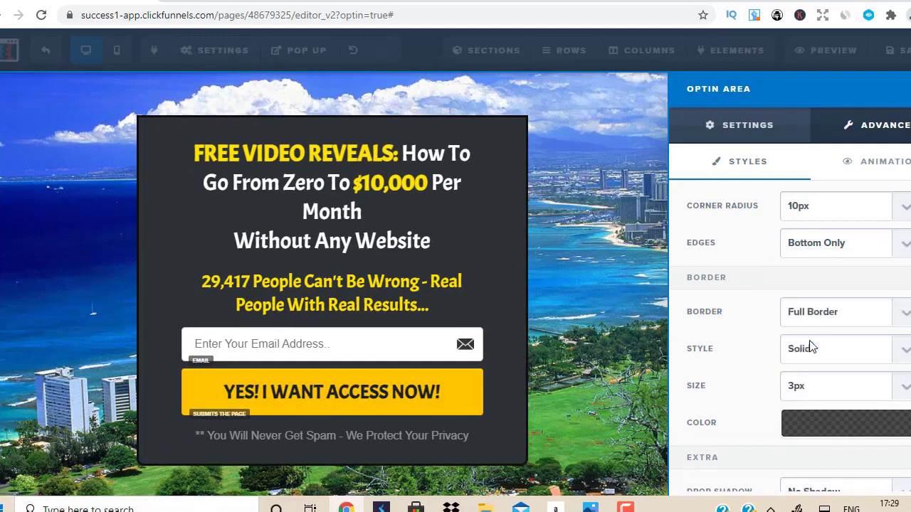
pyautogui.click(824, 424)
pyautogui.click(780, 268)
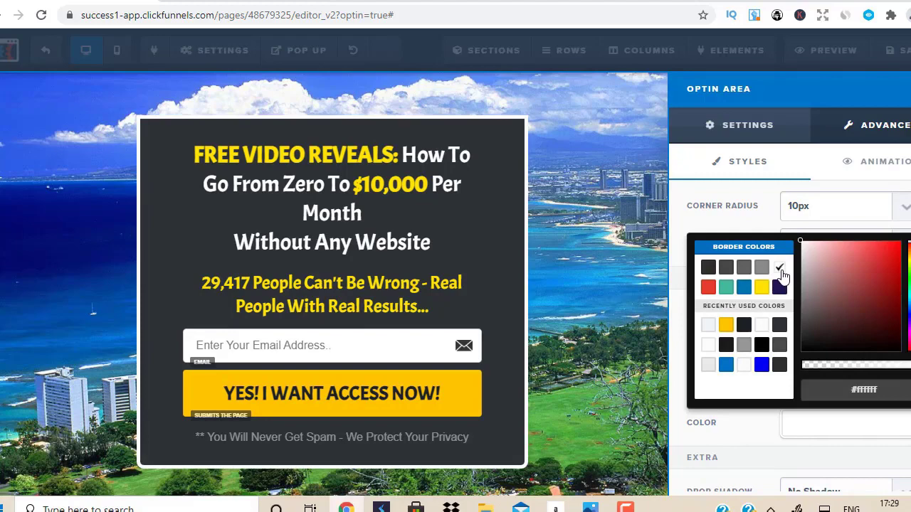
# Set the main headline's font size to 28 px, and save and exit the page to the Optin step overview.
pyautogui.click(373, 240)
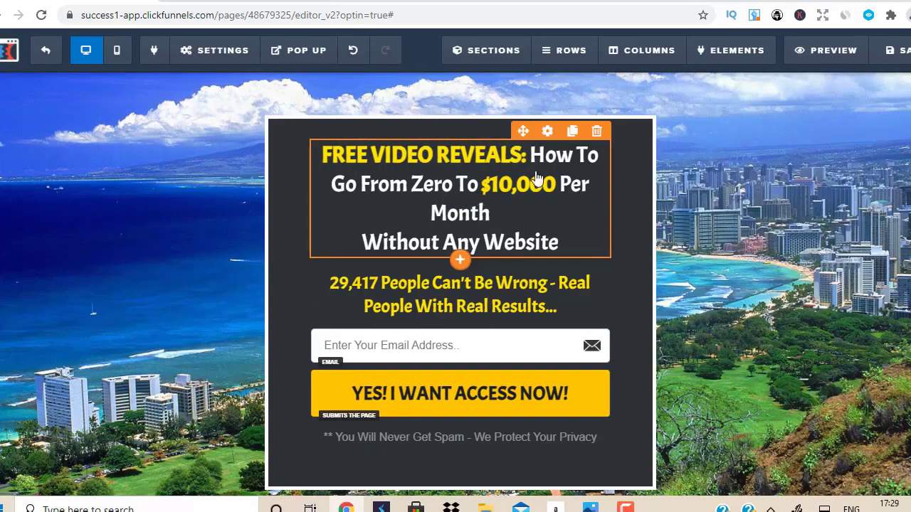
pyautogui.click(551, 137)
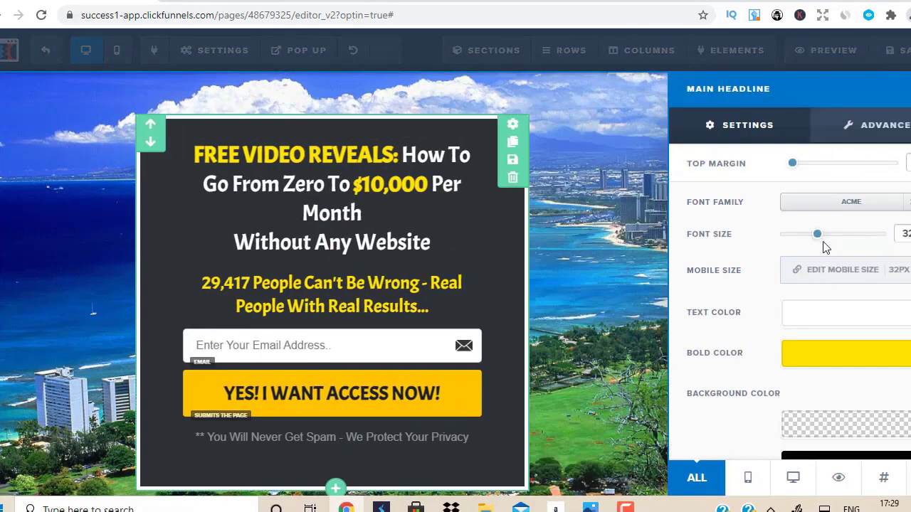
pyautogui.moveTo(818, 237); pyautogui.dragTo(812, 237)
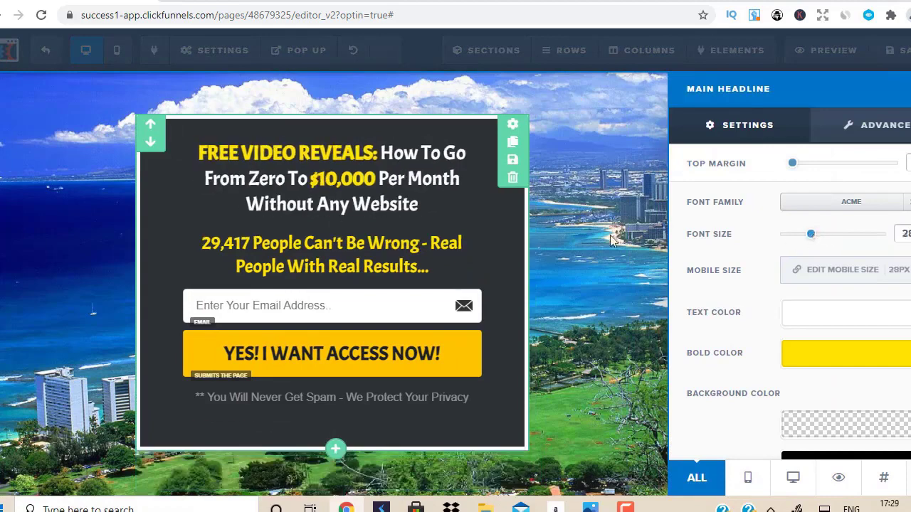
pyautogui.click(417, 208)
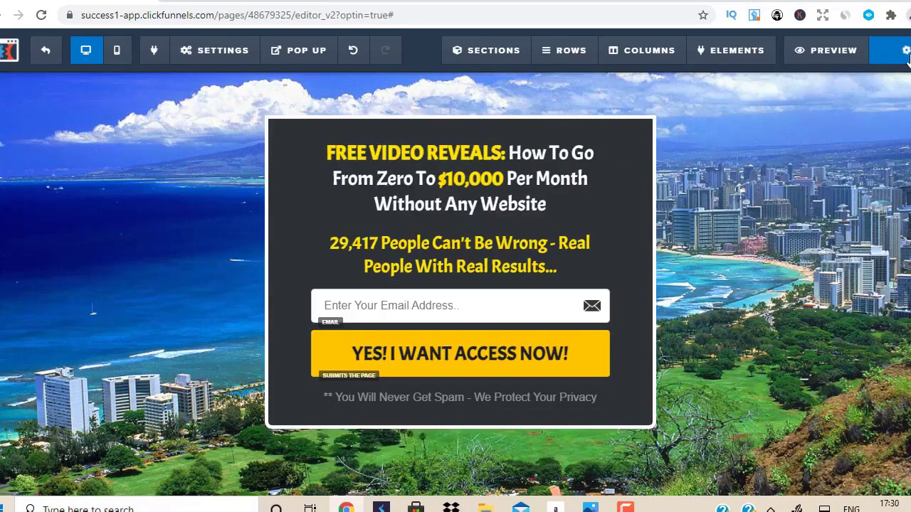
pyautogui.click(47, 54)
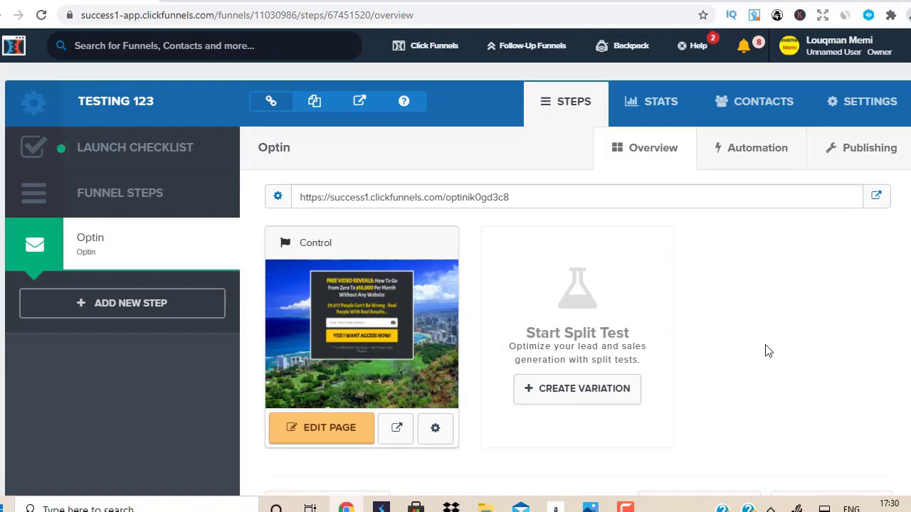
pyautogui.click(564, 393)
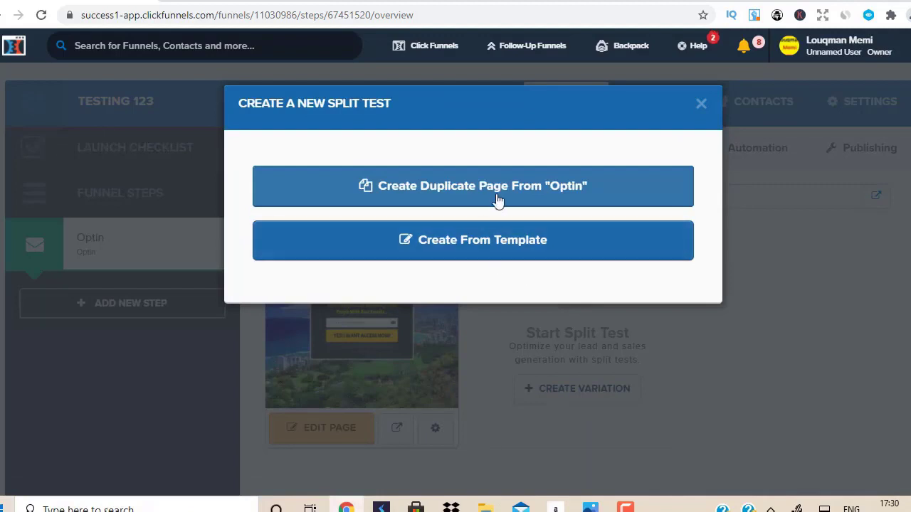
pyautogui.click(480, 251)
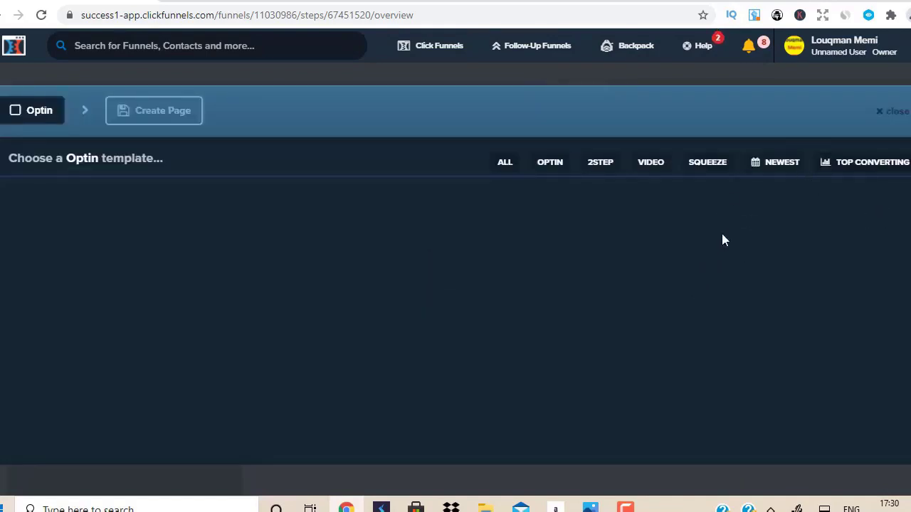
pyautogui.click(41, 15)
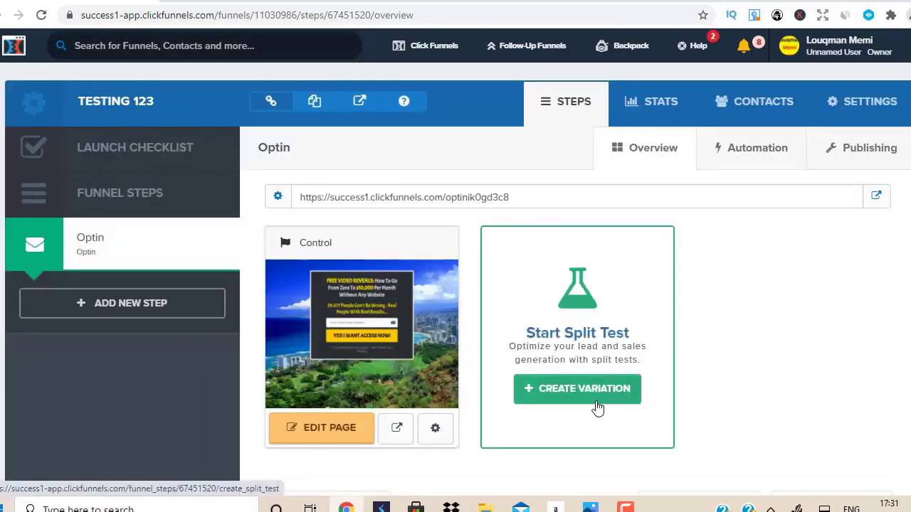
# Create a split-test variation of the Optin page from the Mother Funnel Vintage Squeeze - 5 template with the red WARNING! banner.
pyautogui.click(597, 407)
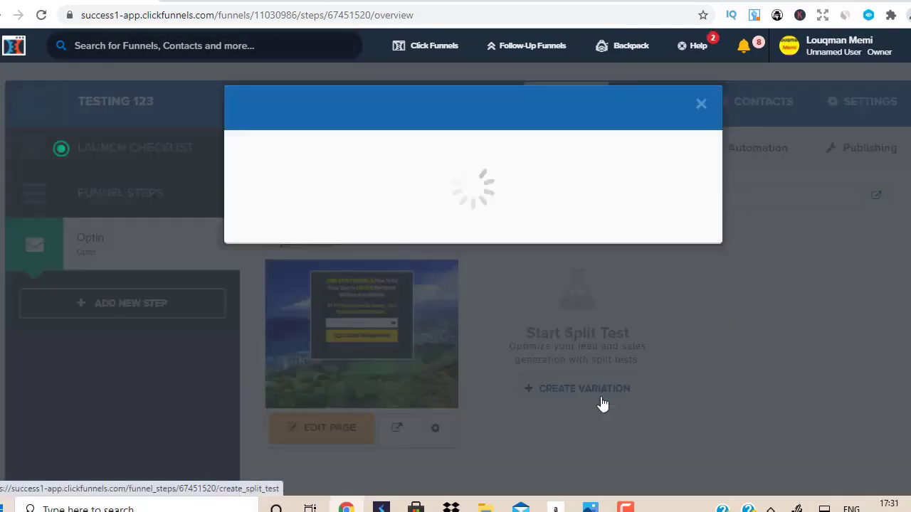
pyautogui.click(462, 242)
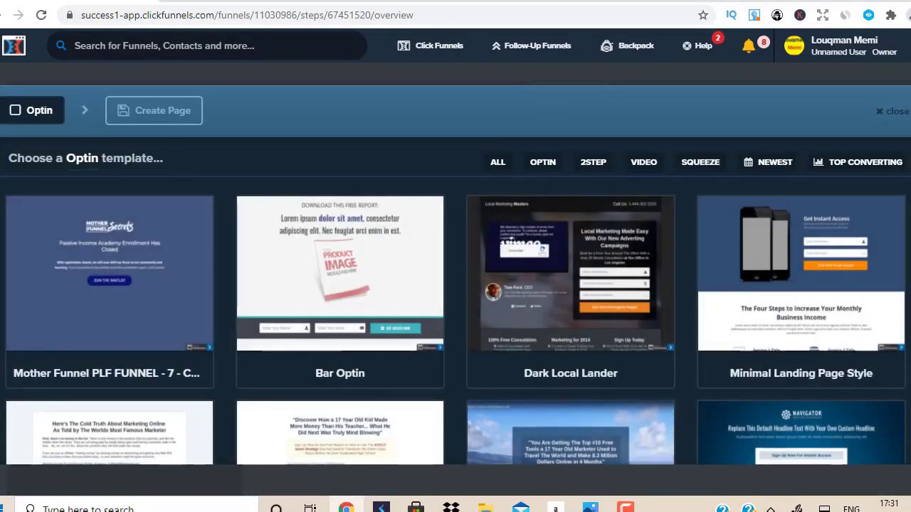
pyautogui.scroll(-8, 455, 299)
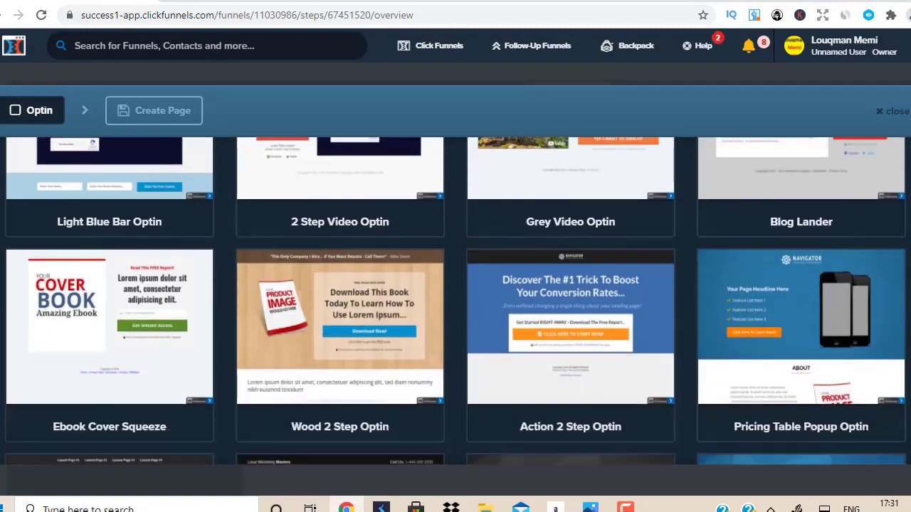
pyautogui.scroll(-7, 455, 298)
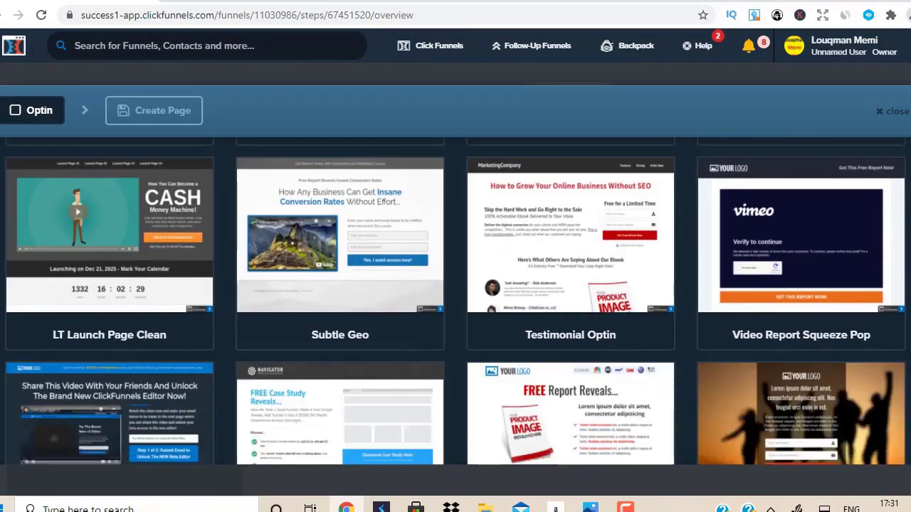
pyautogui.scroll(-2, 455, 298)
pyautogui.scroll(-12, 456, 299)
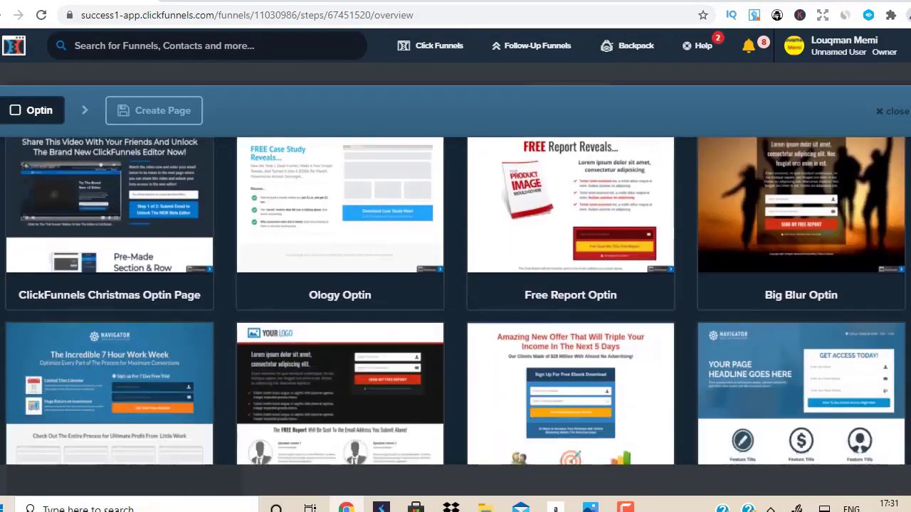
pyautogui.scroll(-11, 455, 299)
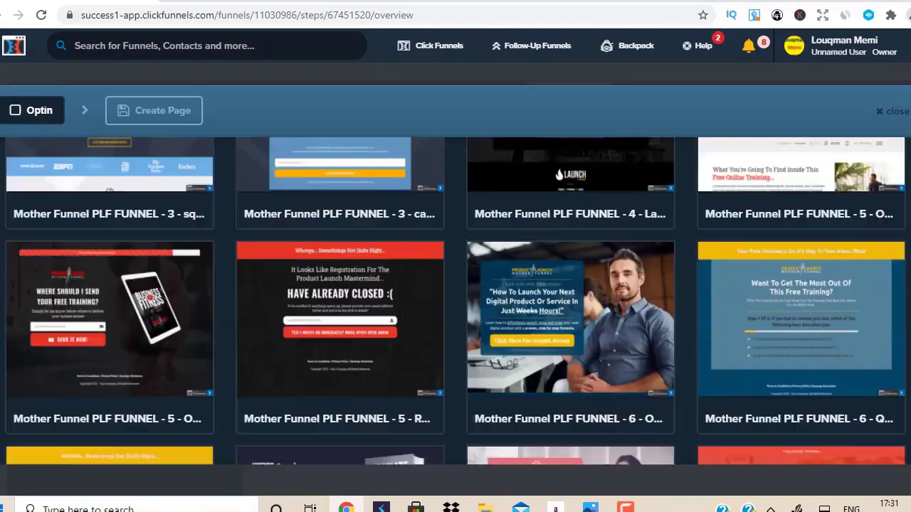
pyautogui.scroll(-10, 456, 299)
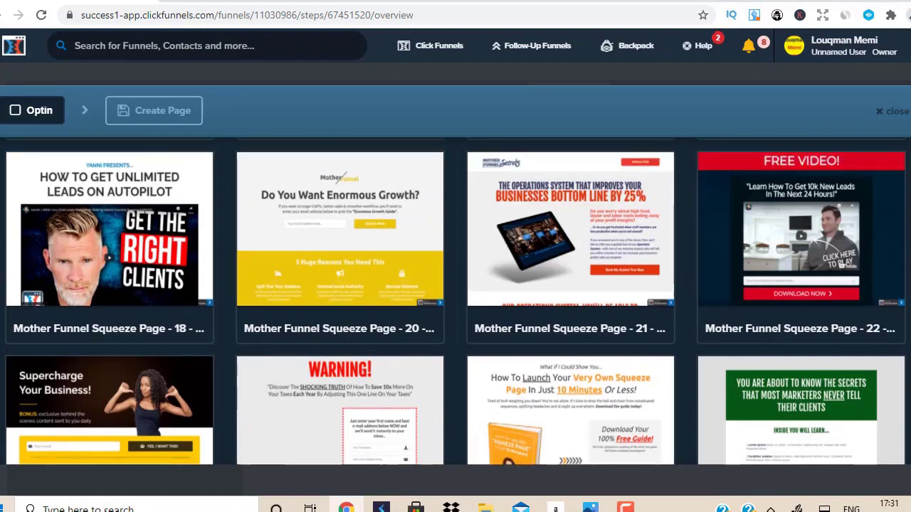
pyautogui.scroll(-5, 618, 264)
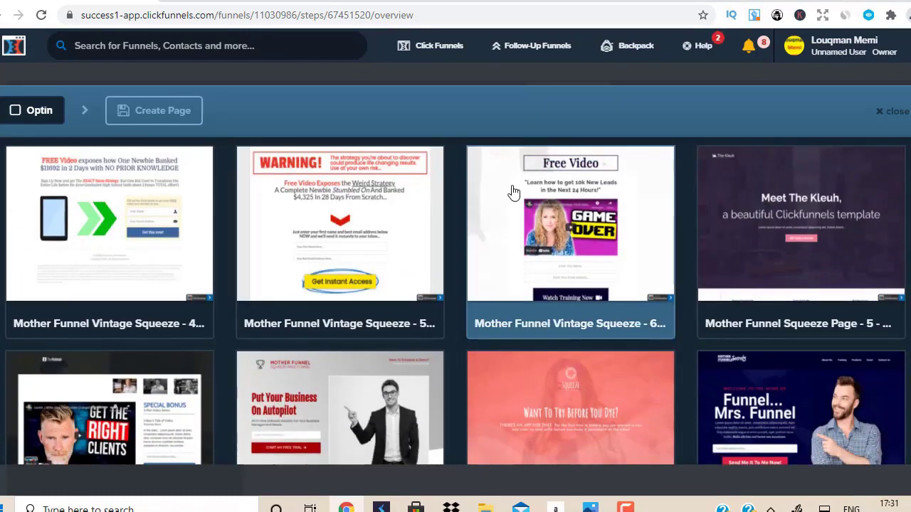
pyautogui.click(342, 244)
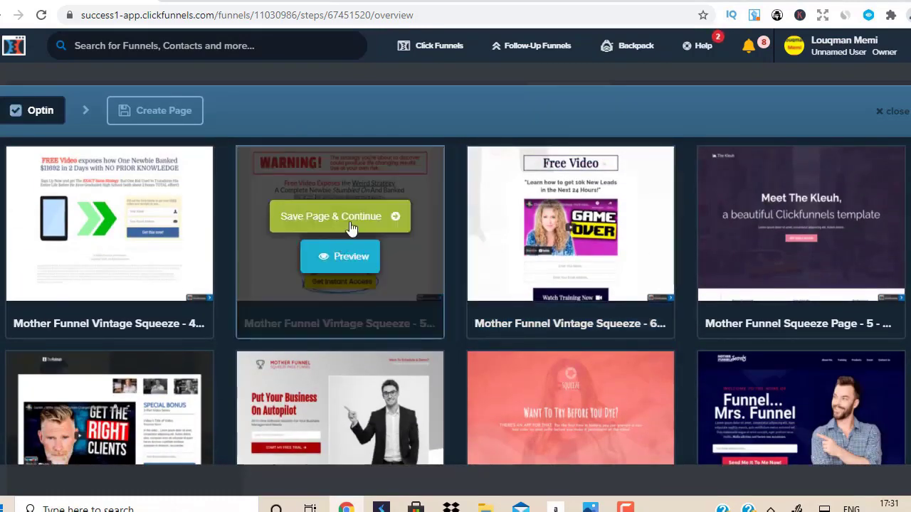
pyautogui.click(352, 227)
# Open the new variation in the page editor and activate its "Free Video Exposes the Weird Strategy" headline for text editing.
pyautogui.click(352, 314)
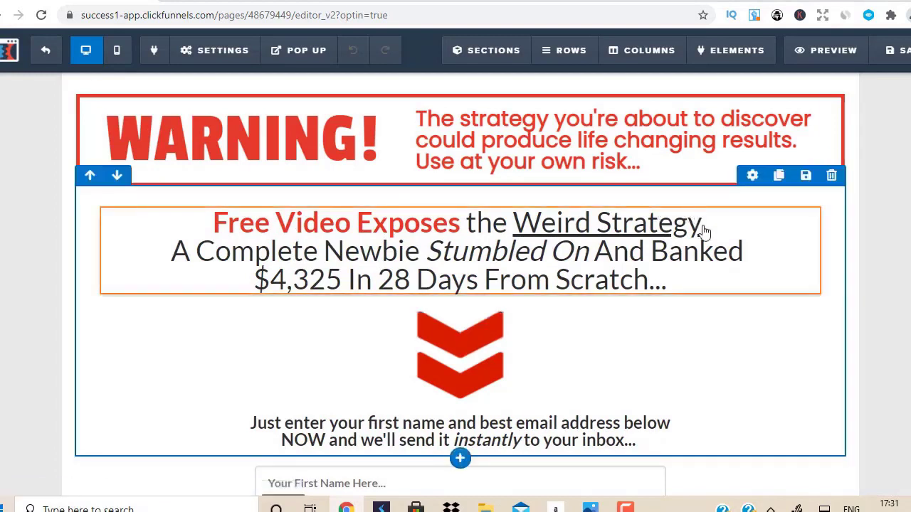
pyautogui.click(652, 281)
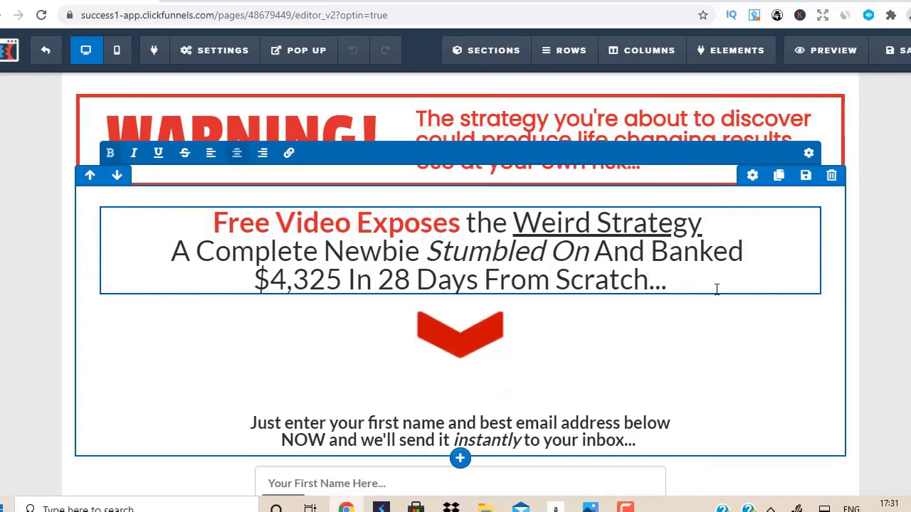
# Replace all of the headline text after "Free Video" with "Reveals", keeping the red bold styling.
pyautogui.moveTo(648, 280); pyautogui.dragTo(360, 232)
pyautogui.write('Reveals')
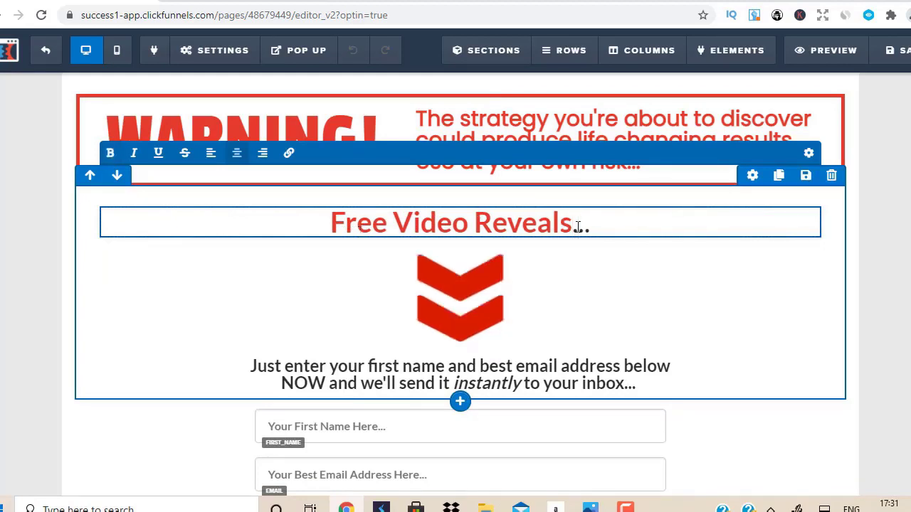
pyautogui.write('. How To G')
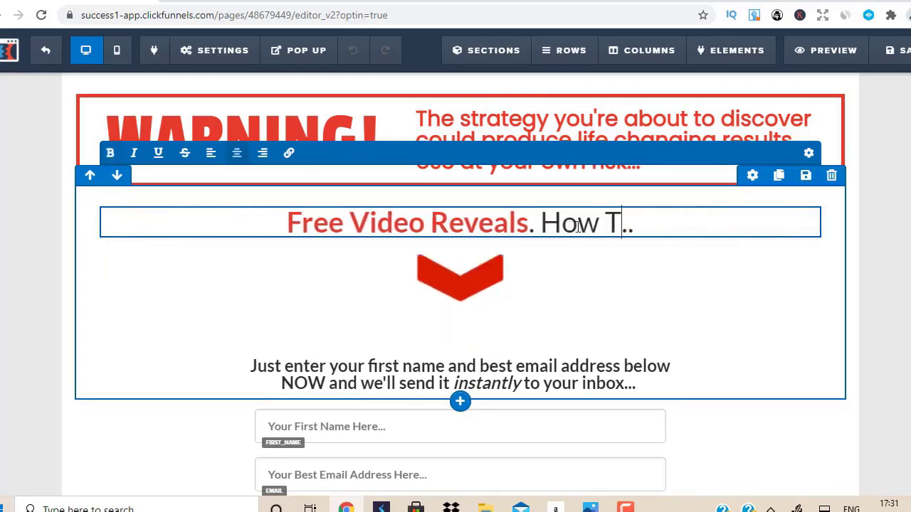
pyautogui.write('o Fro')
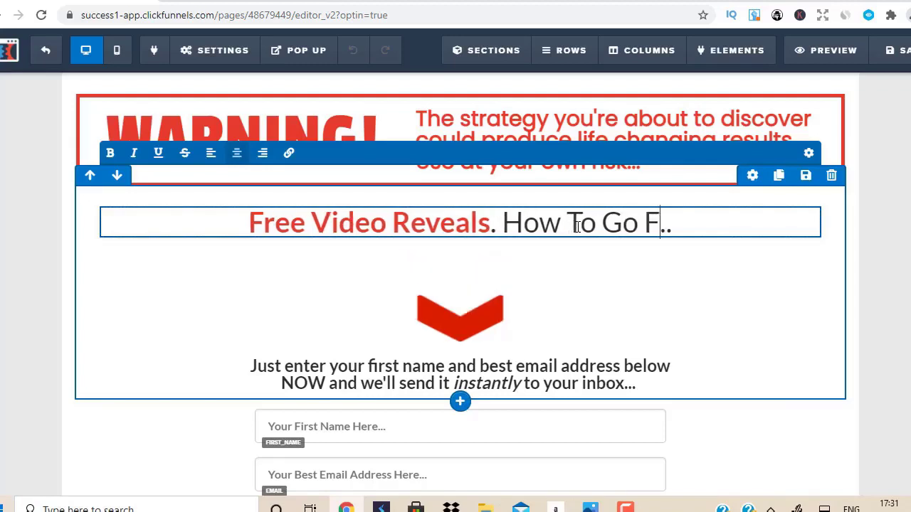
pyautogui.press('BackSpace')
pyautogui.press('BackSpace')
pyautogui.press('BackSpace')
pyautogui.press('BackSpace')
pyautogui.press('BackSpace')
pyautogui.press('BackSpace')
pyautogui.press('BackSpace')
pyautogui.press('BackSpace')
pyautogui.press('BackSpace')
pyautogui.press('BackSpace')
pyautogui.press('BackSpace')
pyautogui.press('BackSpace')
pyautogui.press('BackSpace')
pyautogui.press('BackSpace')
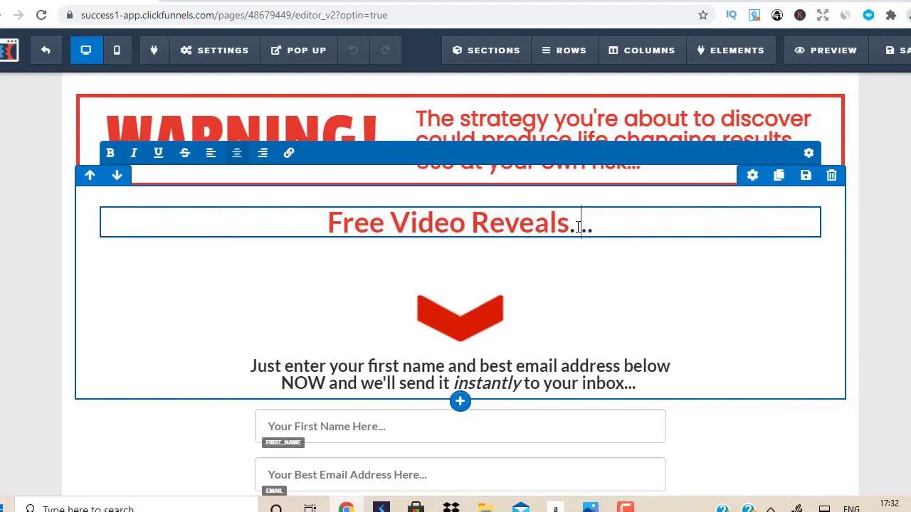
# Continue the headline after "Free Video Reveals" with "How a Newbie Generated Over $132,214.22 In Affiliate Commissions Online Without Any Website".
pyautogui.write('How a Newbie')
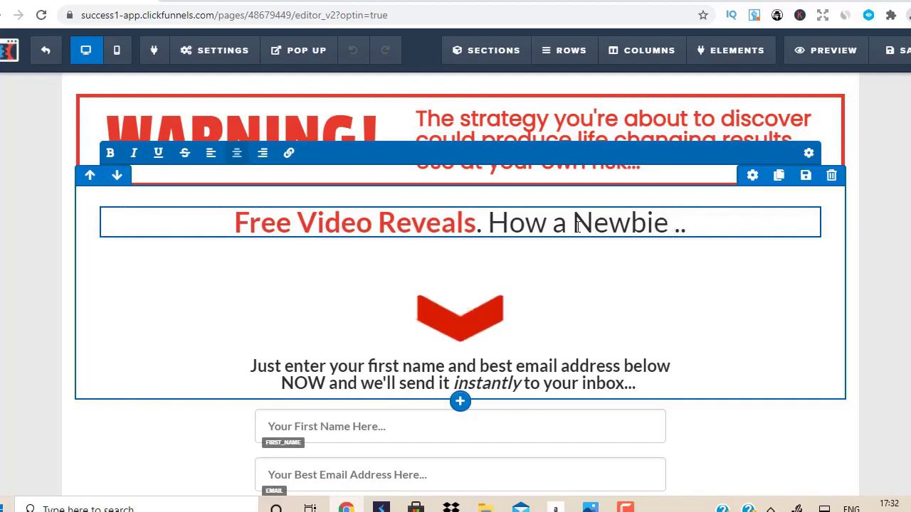
pyautogui.write(' Gene')
pyautogui.write('rated Ove')
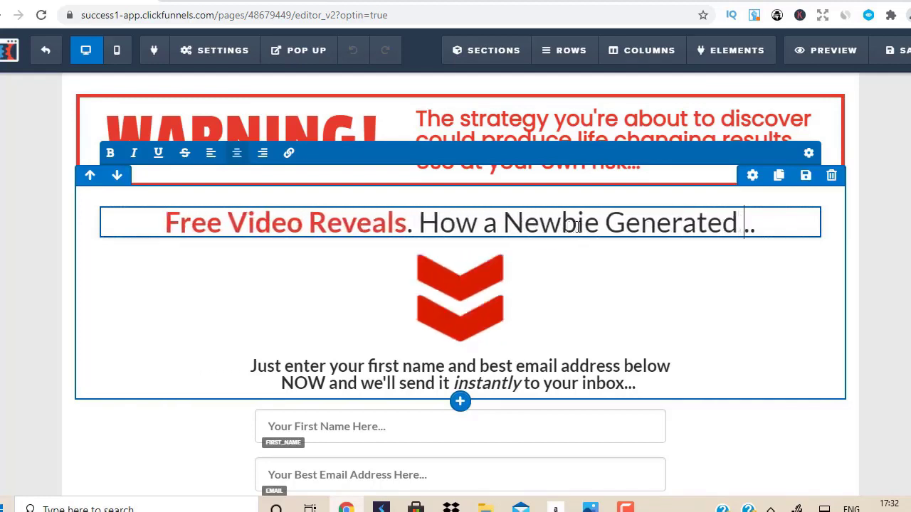
pyautogui.write('r $132')
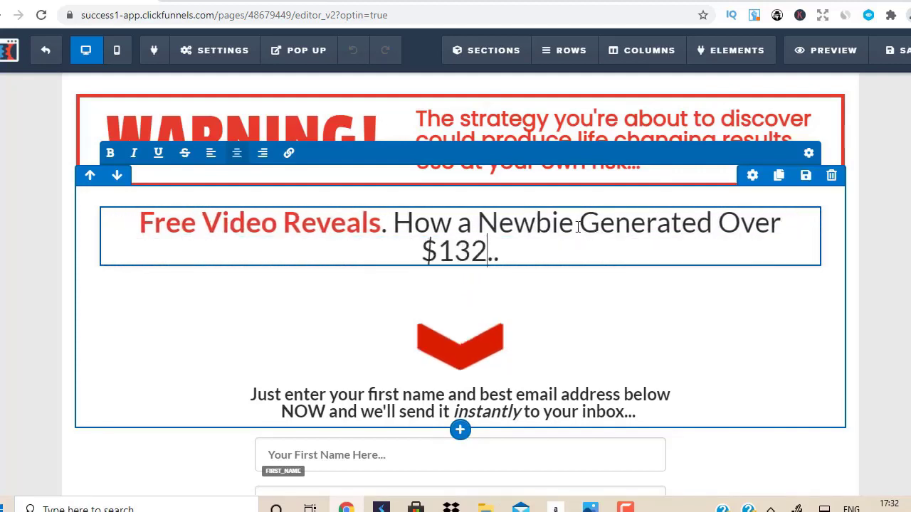
pyautogui.write(',214')
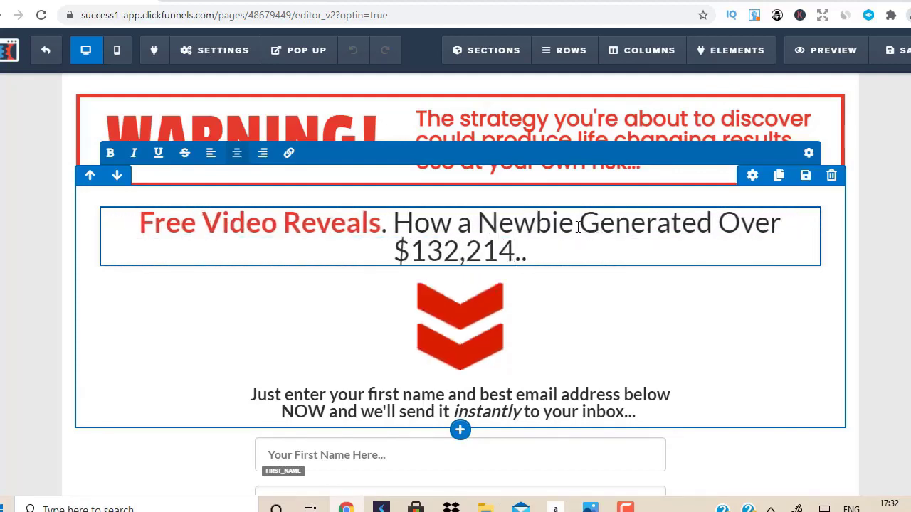
pyautogui.write('.22 In')
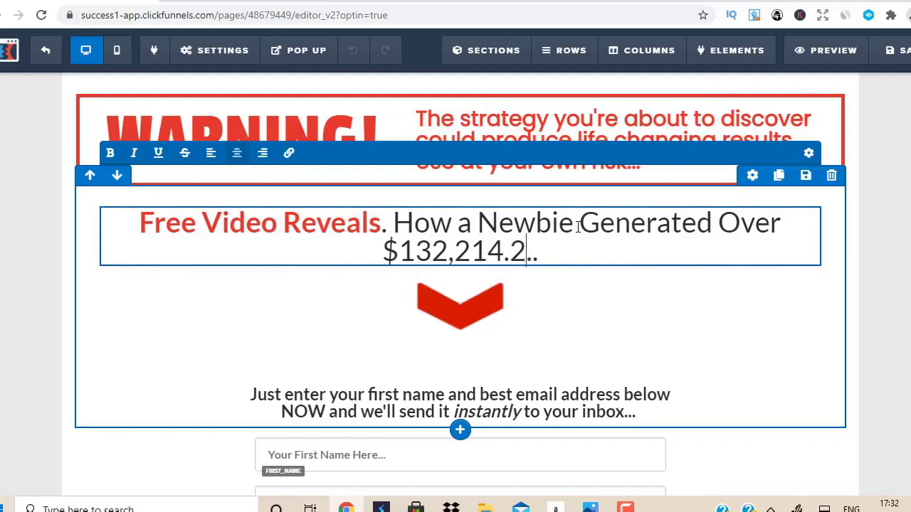
pyautogui.write(' C')
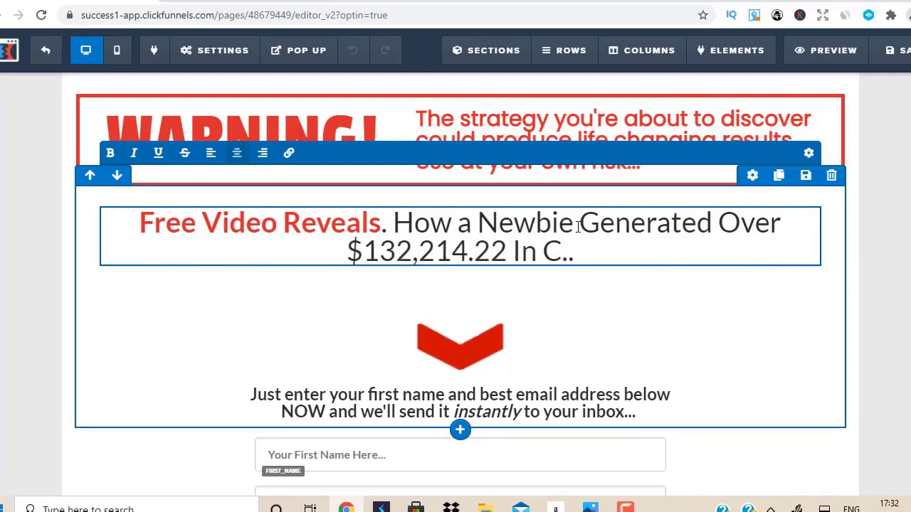
pyautogui.press('BackSpace')
pyautogui.write('Affiliate ')
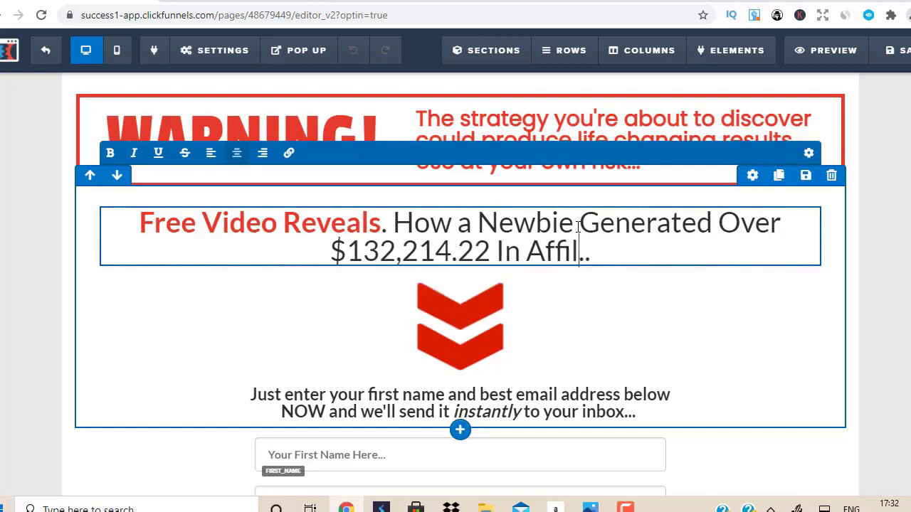
pyautogui.write('Commissio')
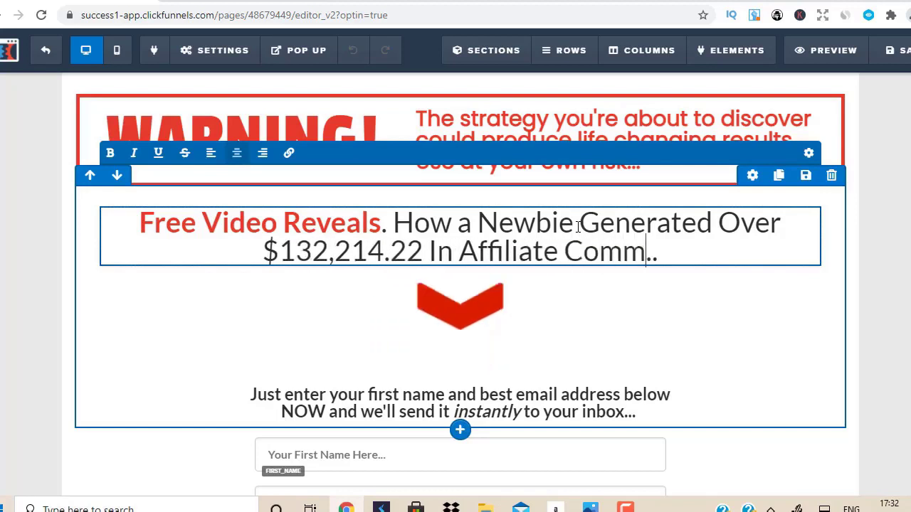
pyautogui.write('ns Online')
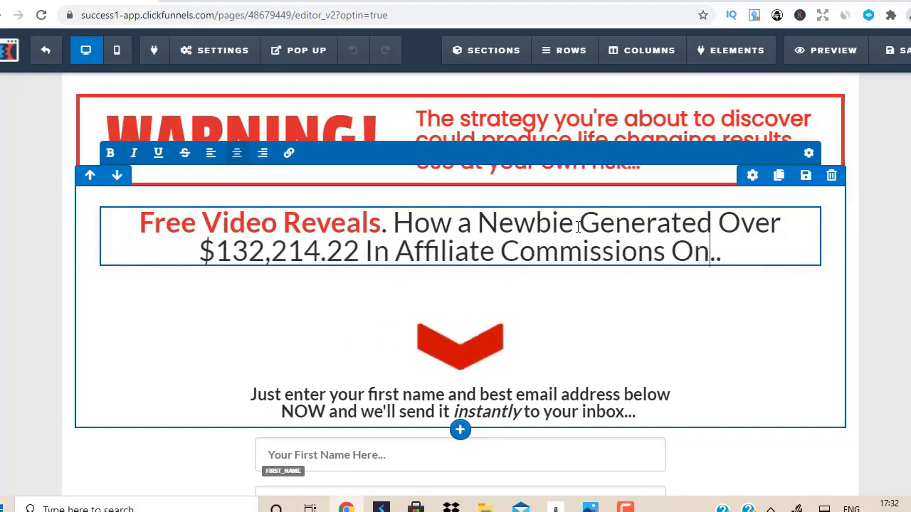
pyautogui.write(' Wi')
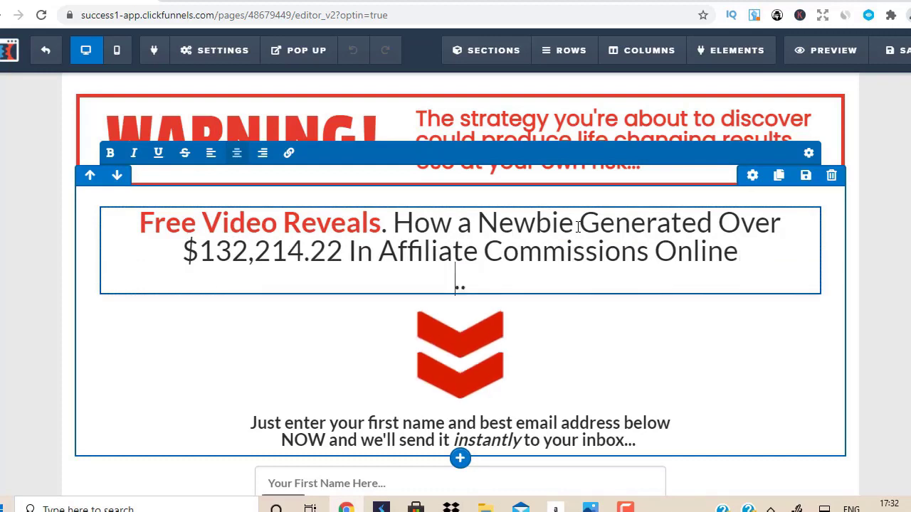
pyautogui.write('thout Any ')
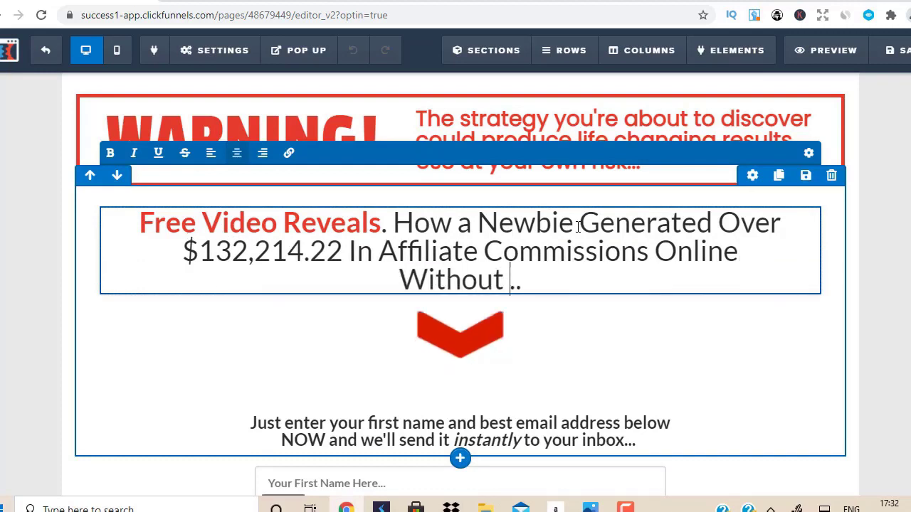
pyautogui.write('Website')
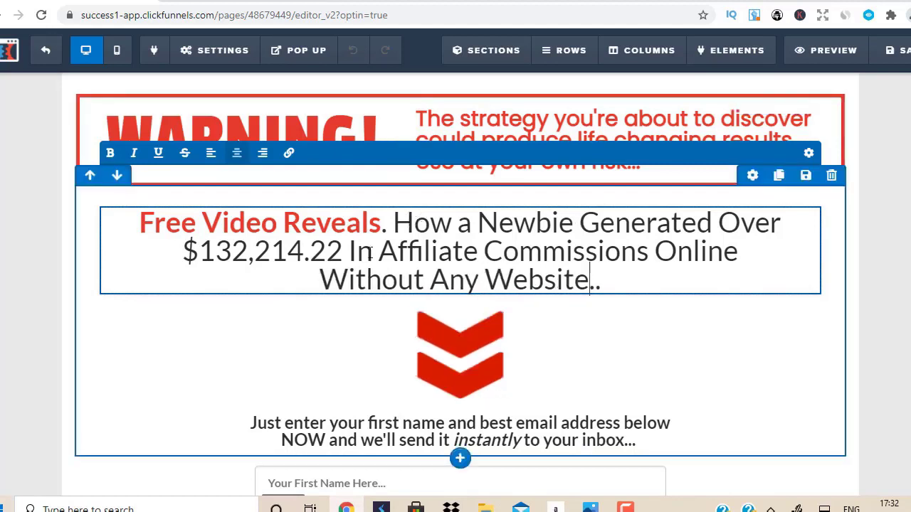
# Remove the stray period after "Free Video Reveals" in the headline and finish editing the text.
pyautogui.click(389, 229)
pyautogui.press('BackSpace')
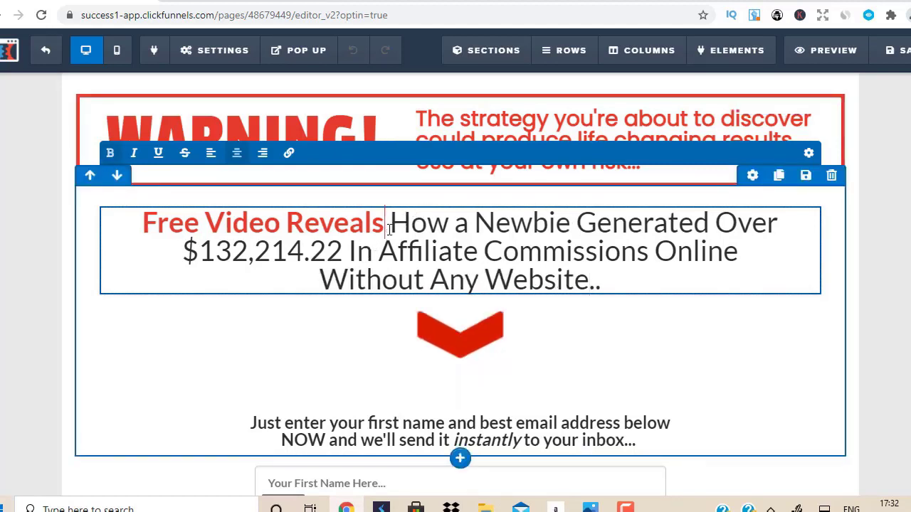
pyautogui.click(675, 354)
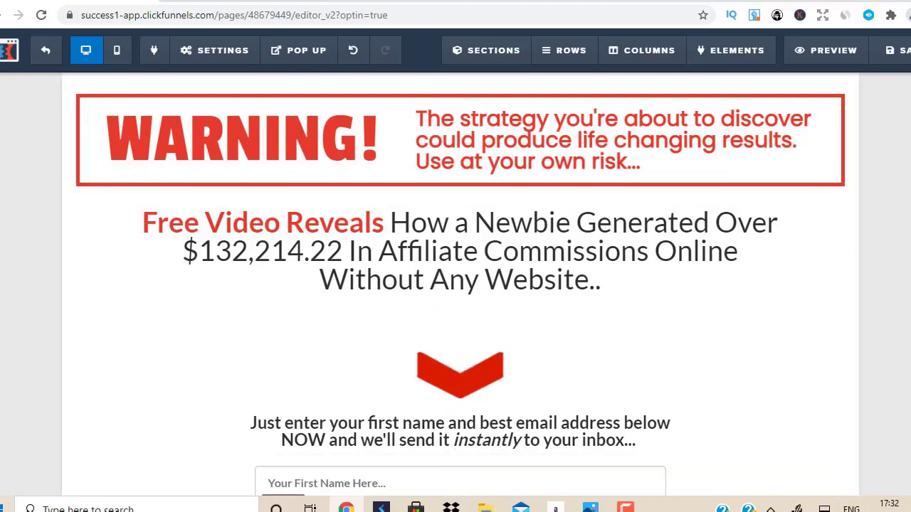
# Delete the "Just enter your first name and best email address" text and the first name field from the optin form.
pyautogui.scroll(-3, 675, 353)
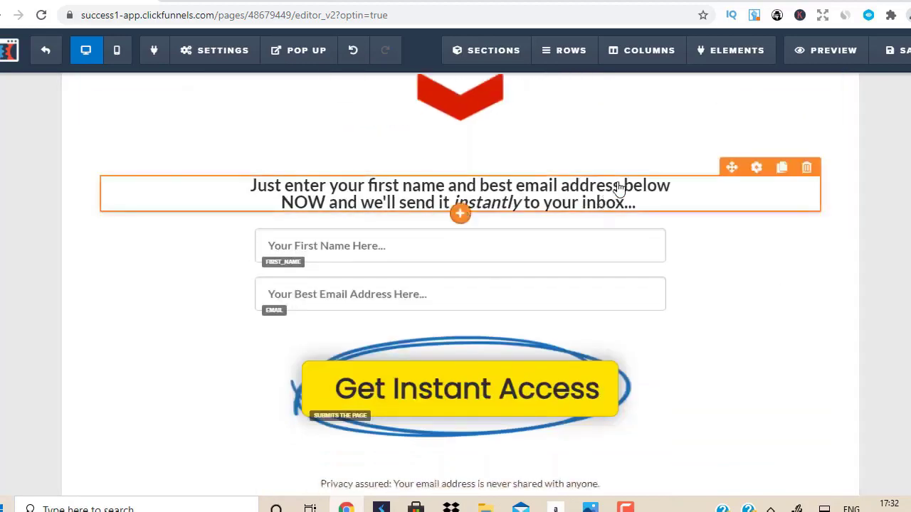
pyautogui.click(807, 167)
pyautogui.click(549, 95)
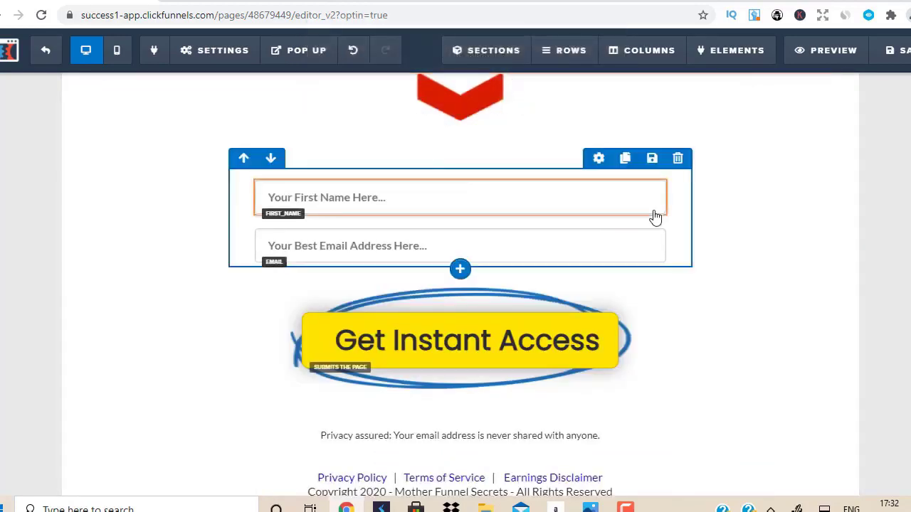
pyautogui.click(659, 178)
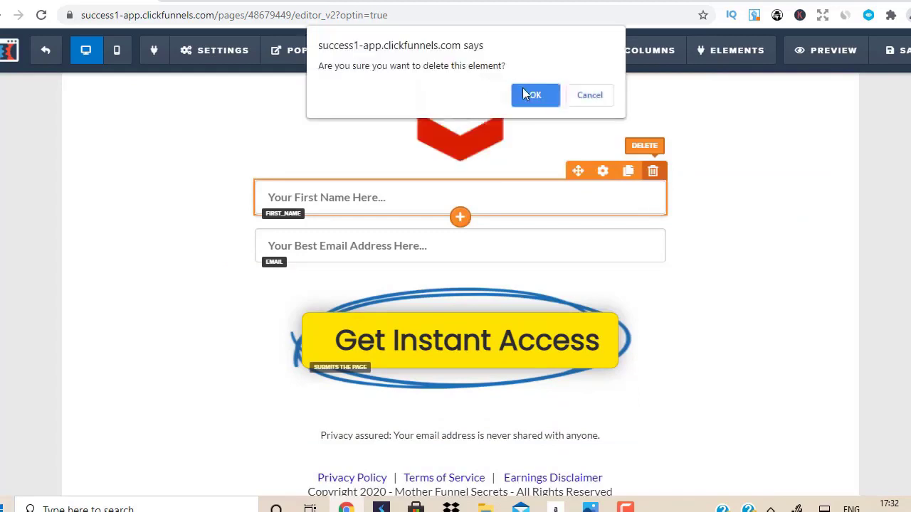
pyautogui.click(532, 92)
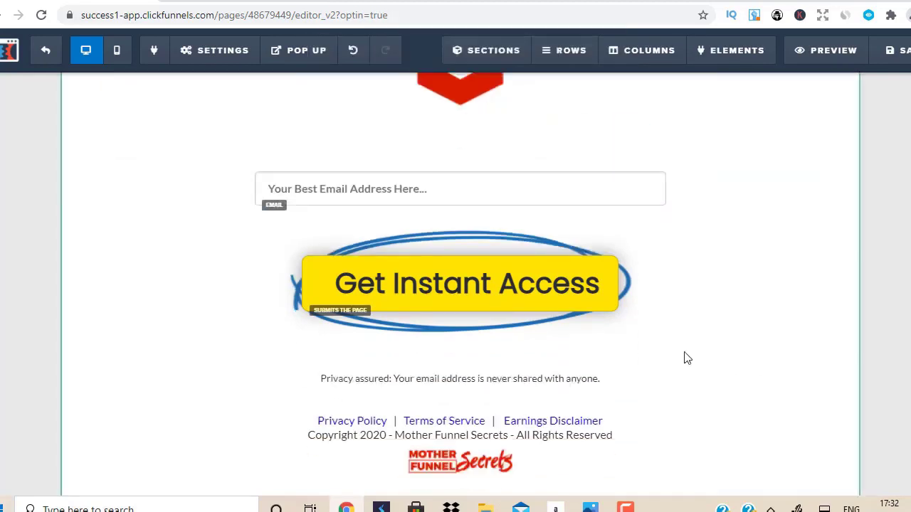
# Delete the footer row containing the privacy notice, legal links, copyright line and Mother Funnel Secrets logo.
pyautogui.moveTo(624, 347)
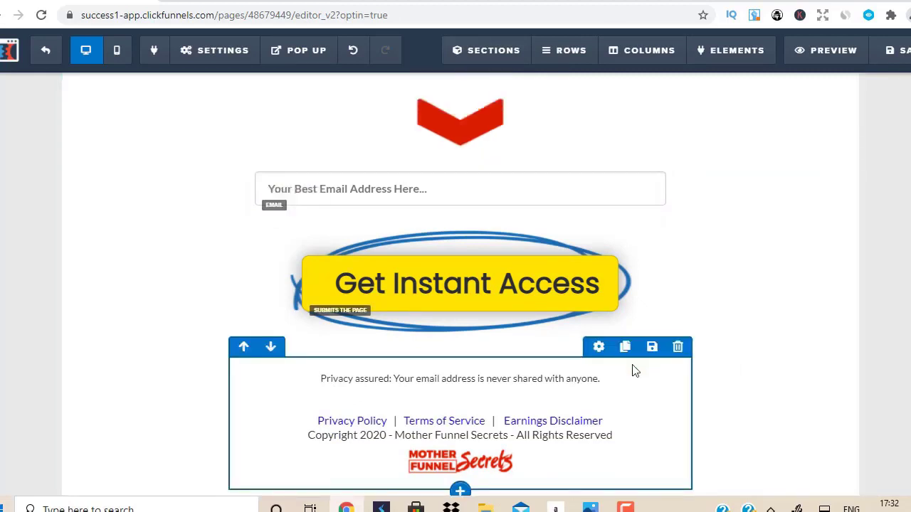
pyautogui.click(678, 348)
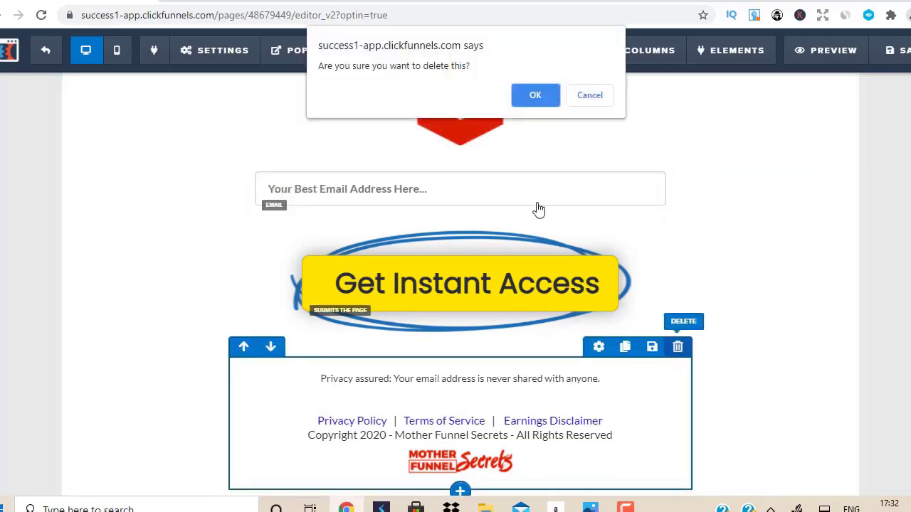
pyautogui.click(533, 97)
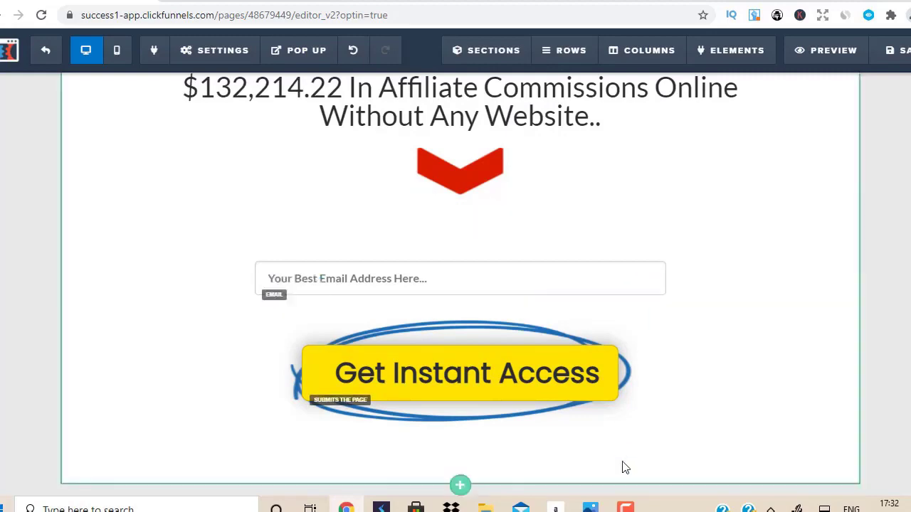
pyautogui.click(626, 508)
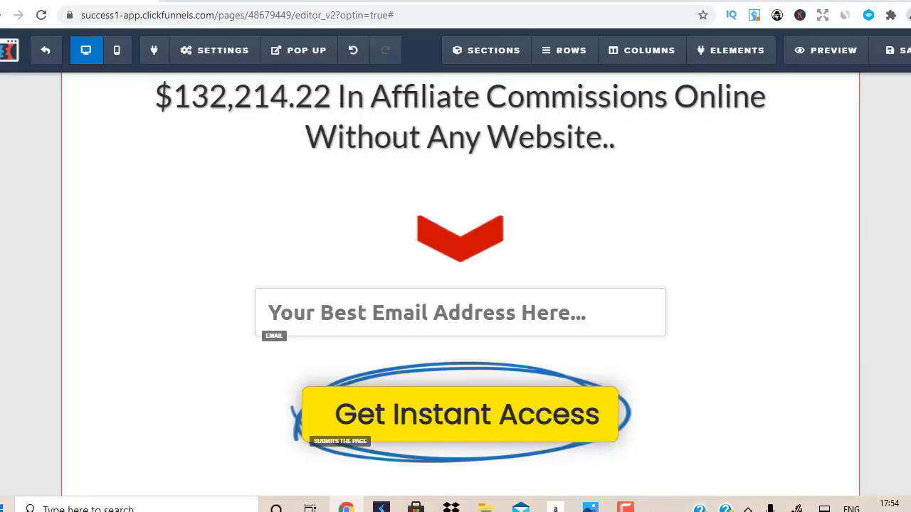
# Set the text beside WARNING! in the banner to the Acme font at size 28.
pyautogui.scroll(2, 459, 285)
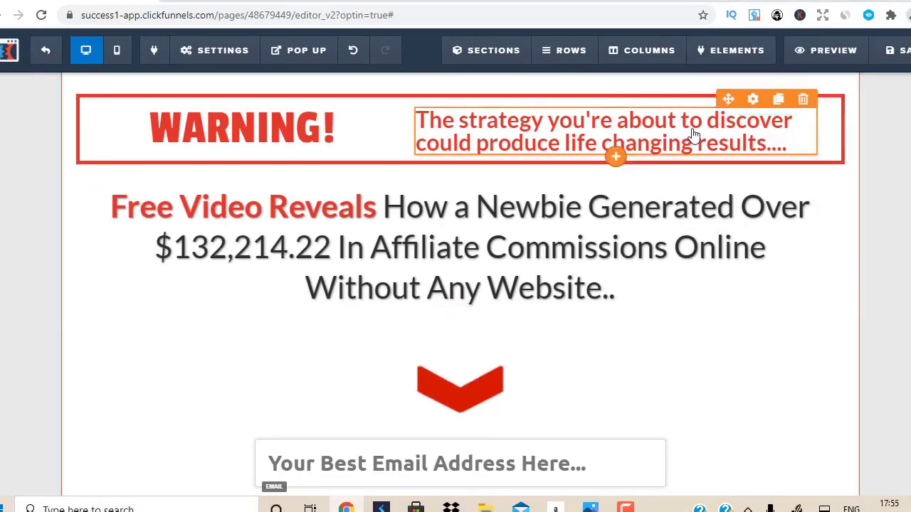
pyautogui.click(753, 99)
pyautogui.click(861, 205)
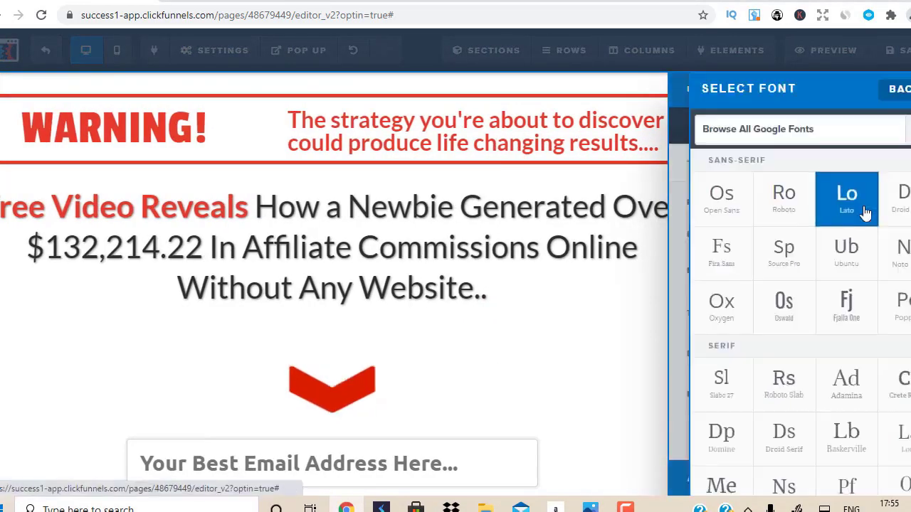
pyautogui.click(811, 140)
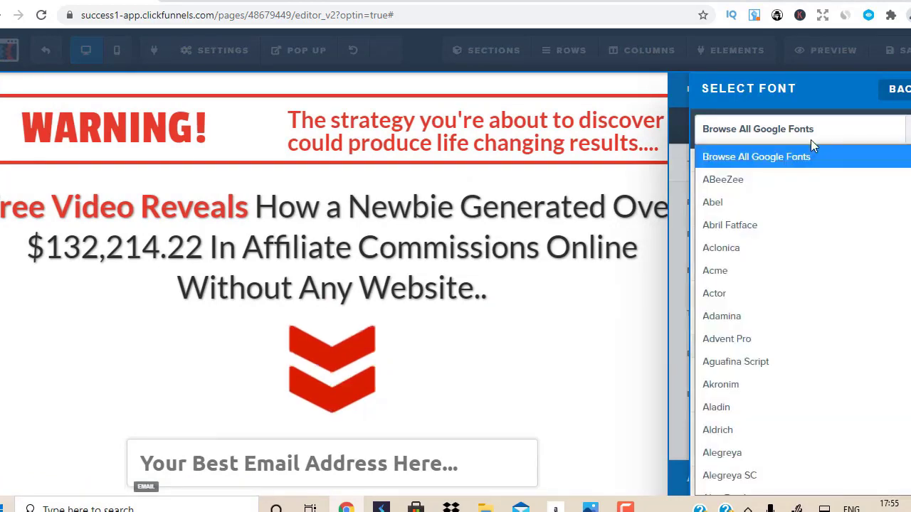
pyautogui.click(733, 276)
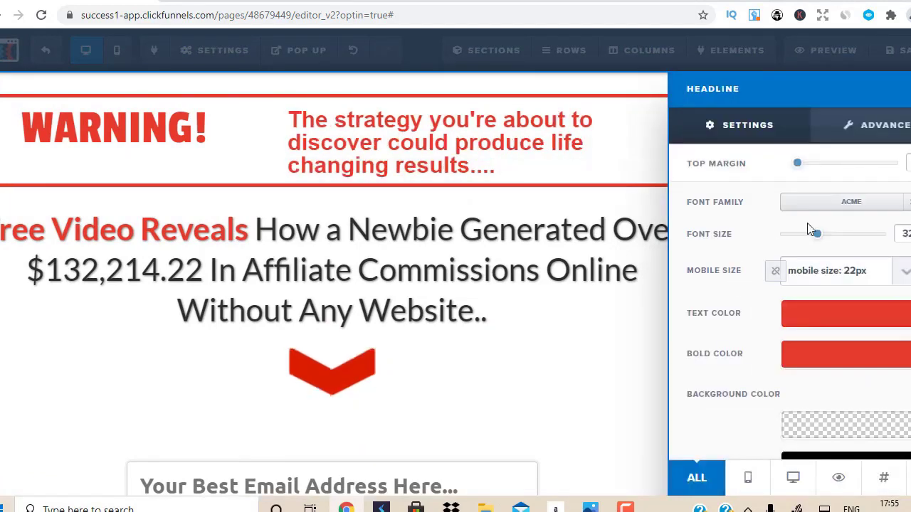
pyautogui.moveTo(817, 239); pyautogui.dragTo(813, 239)
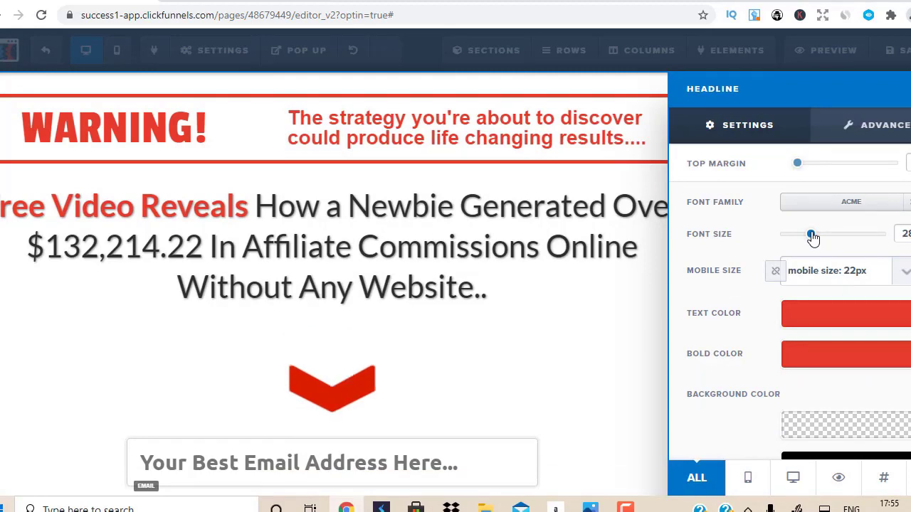
pyautogui.click(455, 245)
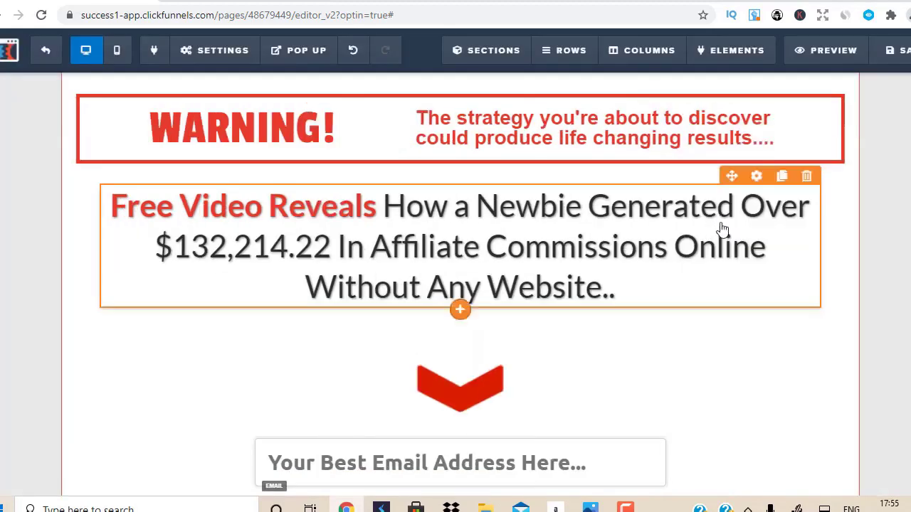
# Change the "Free Video Reveals" main headline's font family to Acme.
pyautogui.click(755, 180)
pyautogui.click(836, 203)
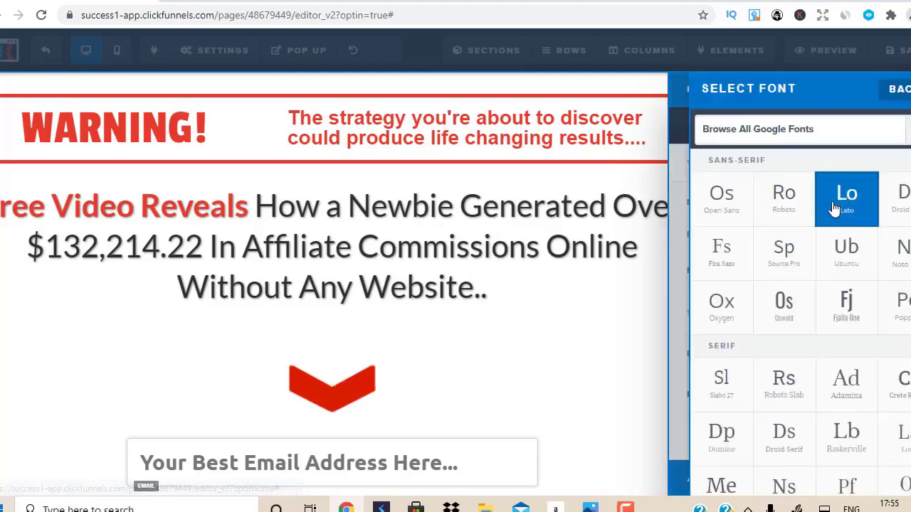
pyautogui.click(816, 142)
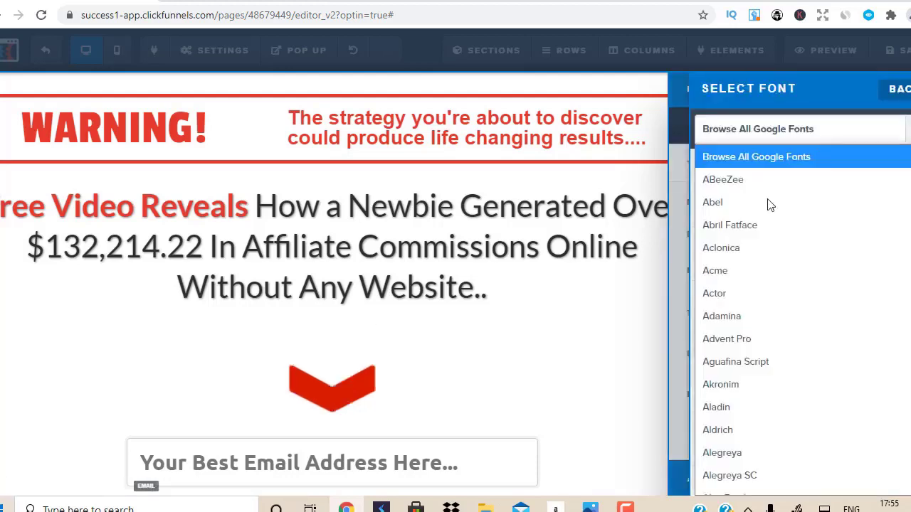
pyautogui.click(736, 269)
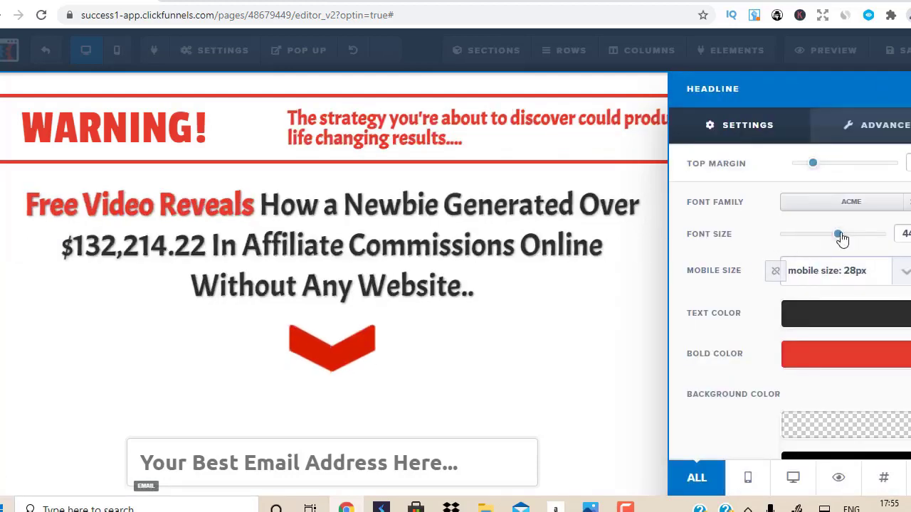
# Change the email input field's font family to Acme.
pyautogui.click(486, 270)
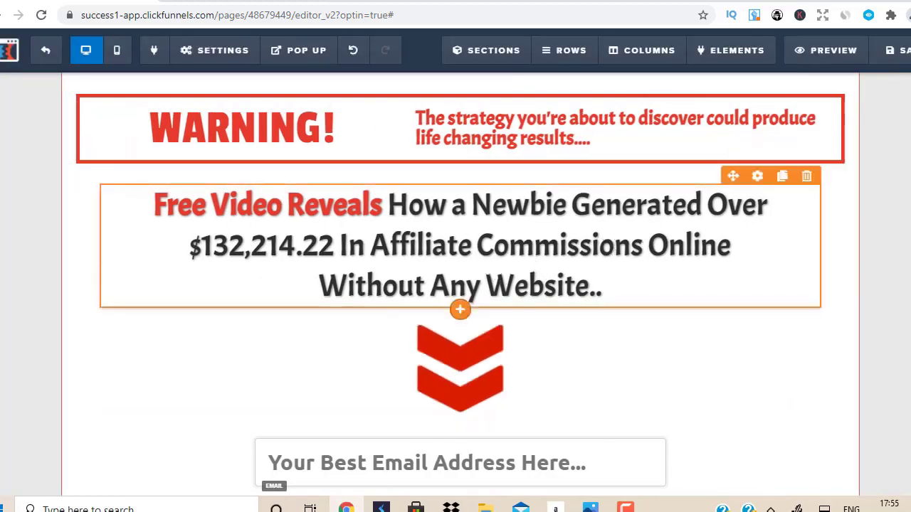
pyautogui.scroll(-2, 890, 321)
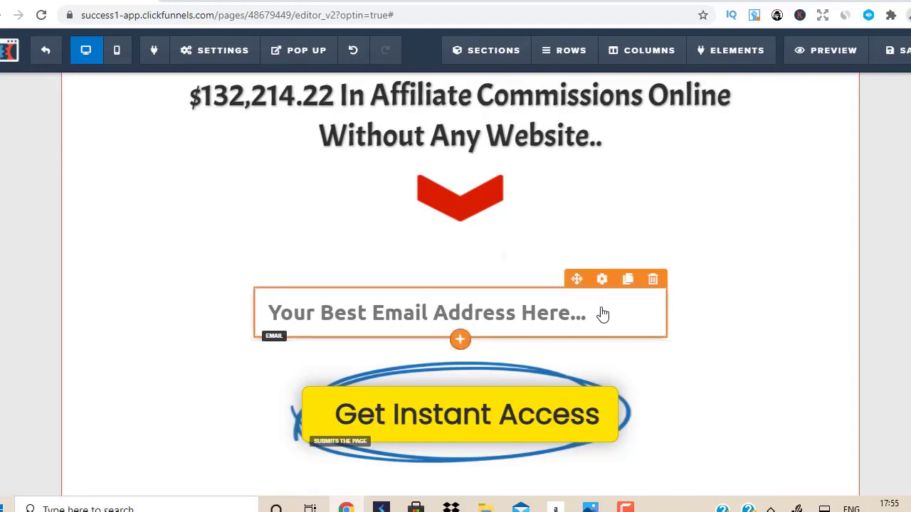
pyautogui.click(602, 277)
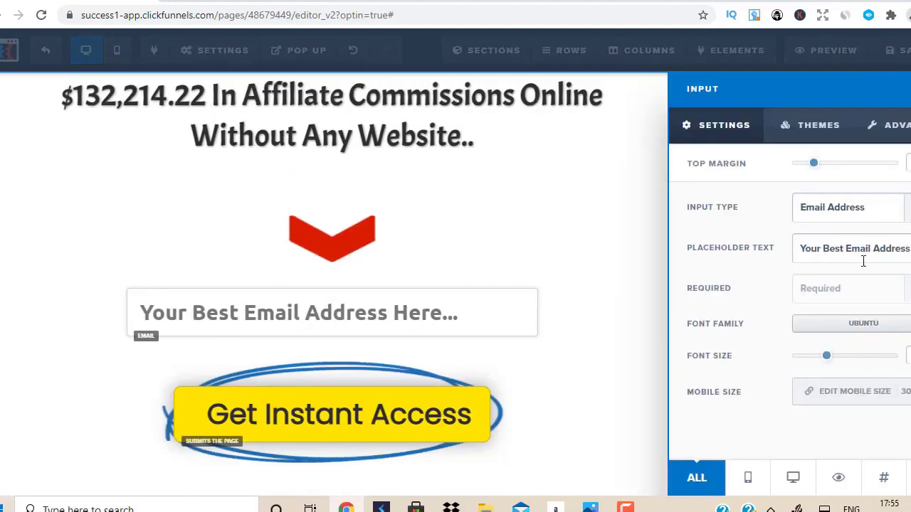
pyautogui.click(854, 324)
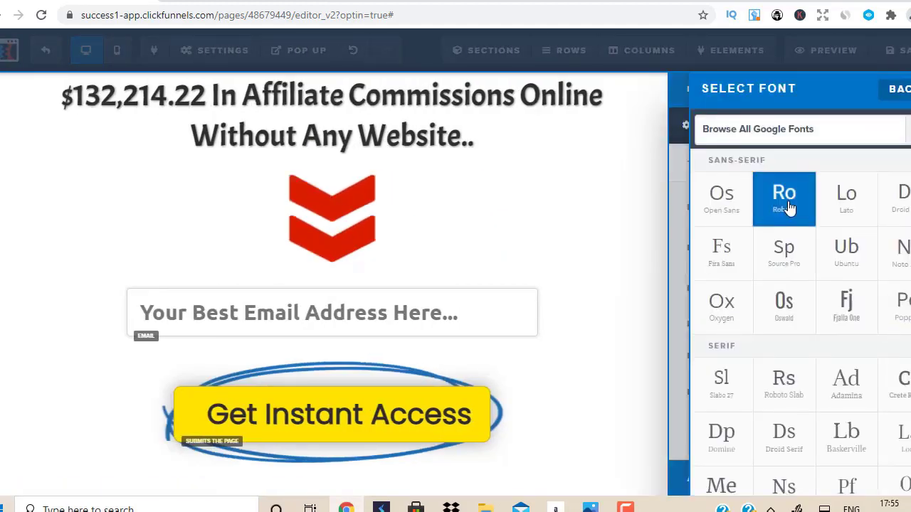
pyautogui.click(805, 128)
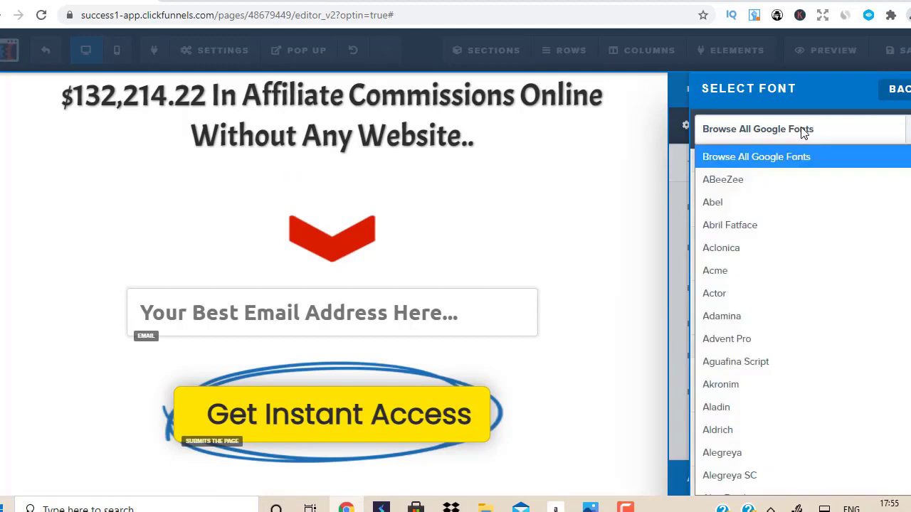
pyautogui.click(715, 274)
# Change the email field's placeholder text to "Enter Your Best Email Address Here..." and save the page.
pyautogui.click(800, 249)
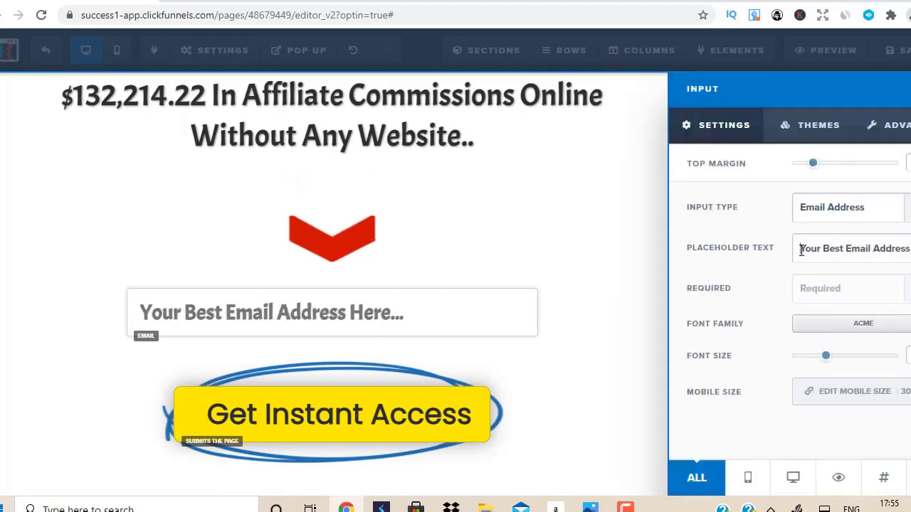
pyautogui.write('Enter')
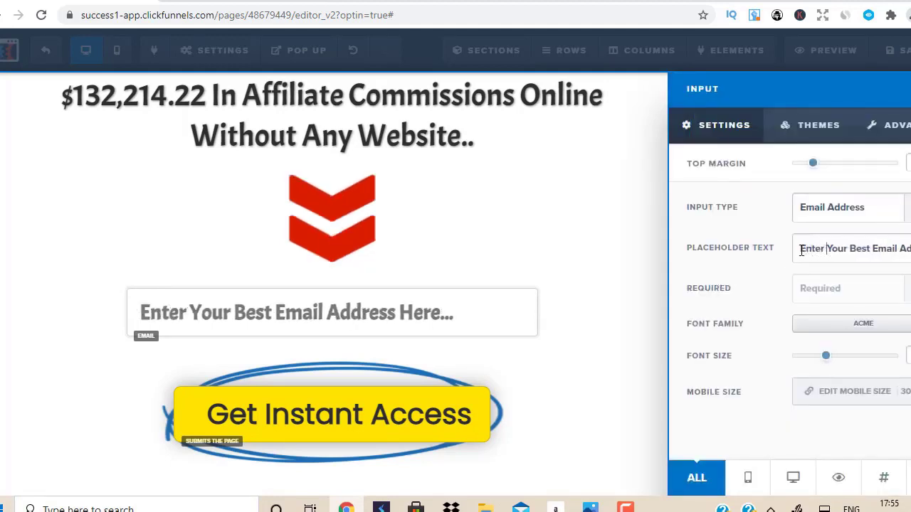
pyautogui.click(570, 197)
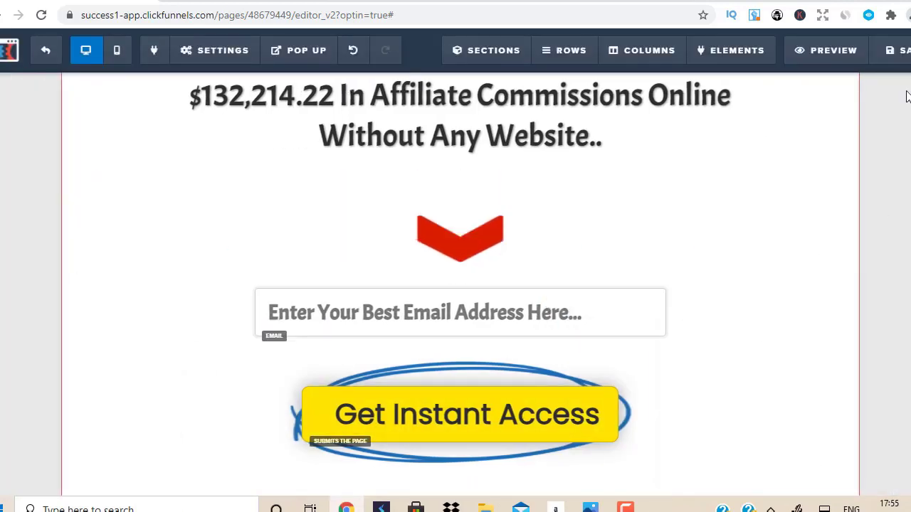
pyautogui.click(900, 49)
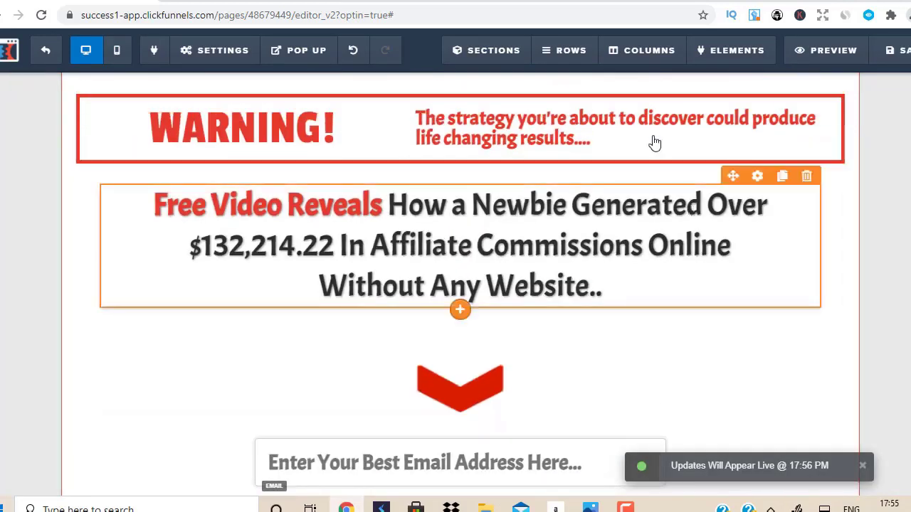
# Increase the font size of the text beside WARNING! in the banner to 34.
pyautogui.moveTo(655, 128)
pyautogui.click(754, 100)
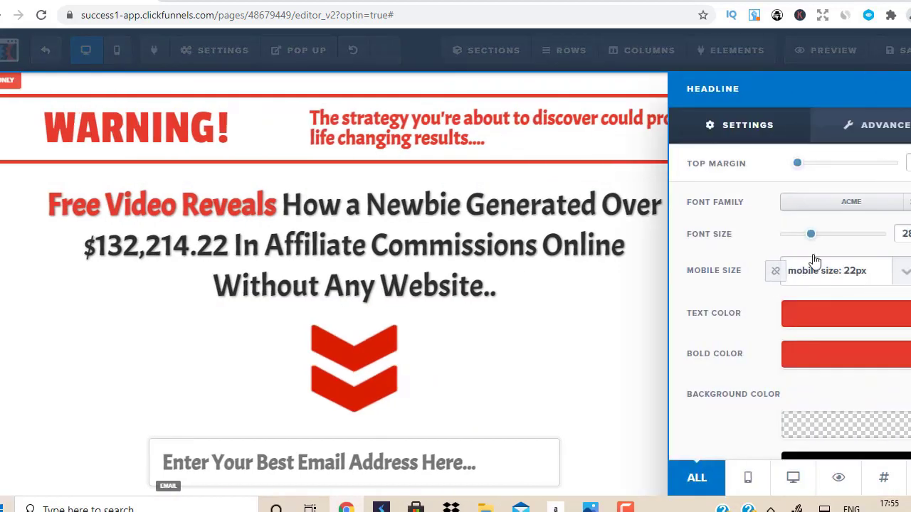
pyautogui.moveTo(811, 236); pyautogui.dragTo(822, 238)
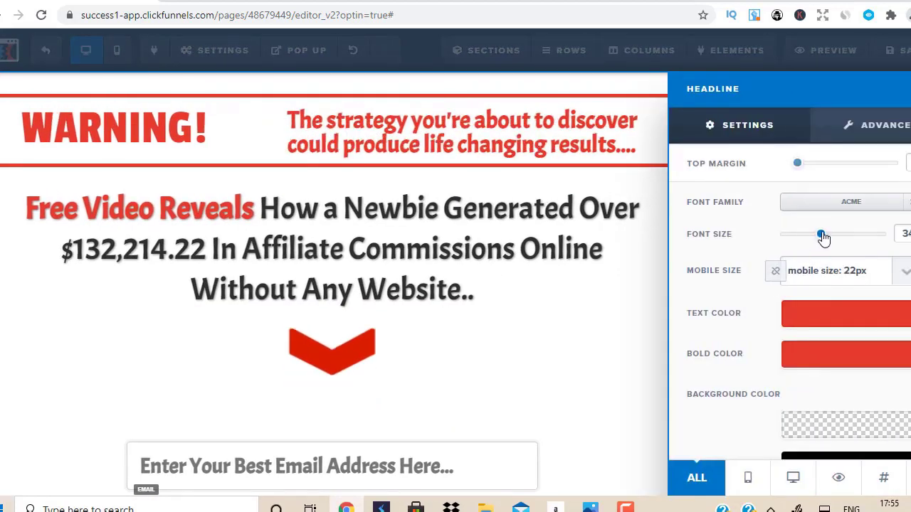
pyautogui.click(402, 271)
pyautogui.scroll(-2, 498, 355)
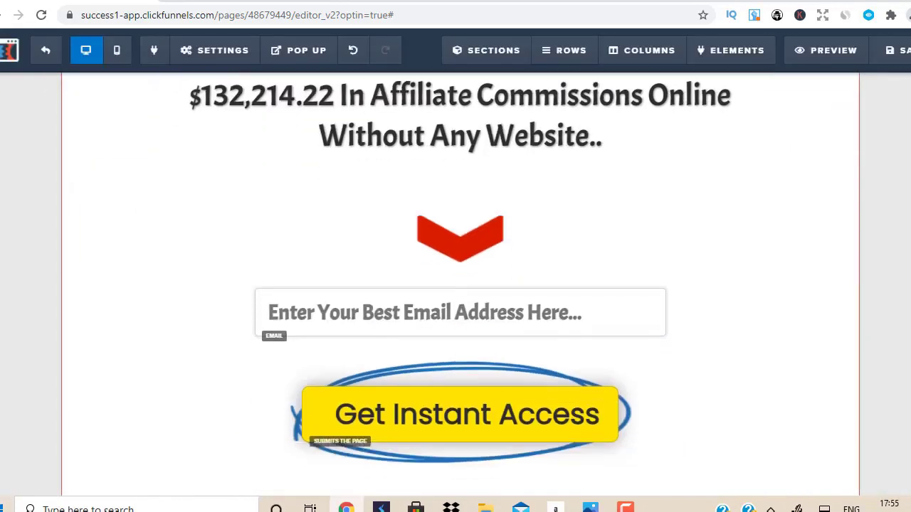
# Connect the page to the null (Aweber) autoresponder integration, integrating the existing list MOBEICR.
pyautogui.moveTo(498, 372)
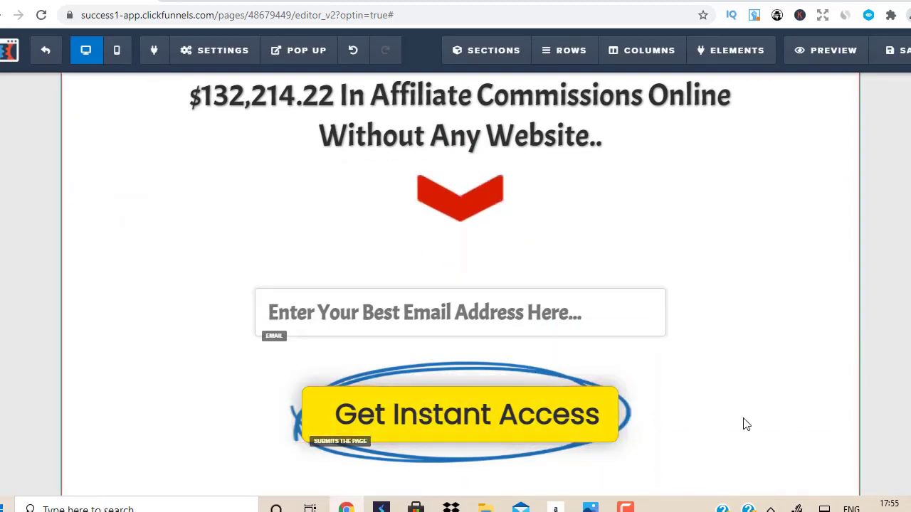
pyautogui.moveTo(642, 336)
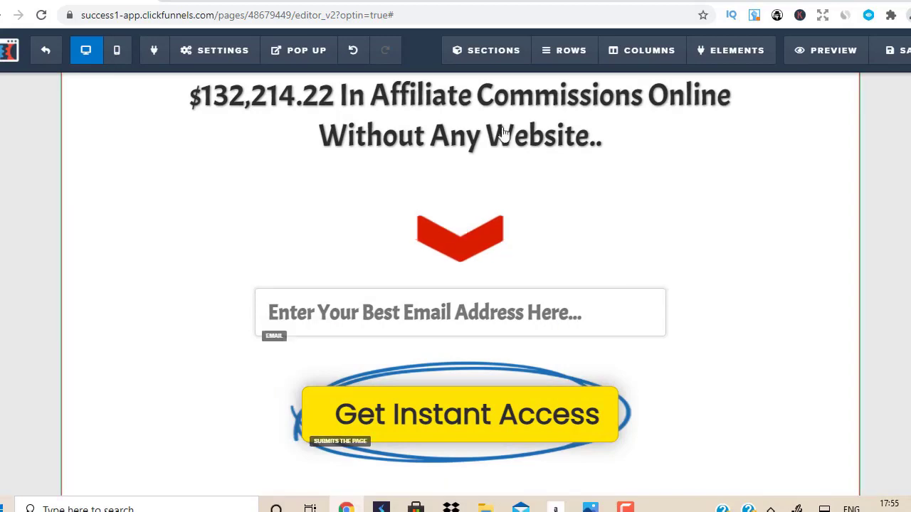
pyautogui.moveTo(240, 43)
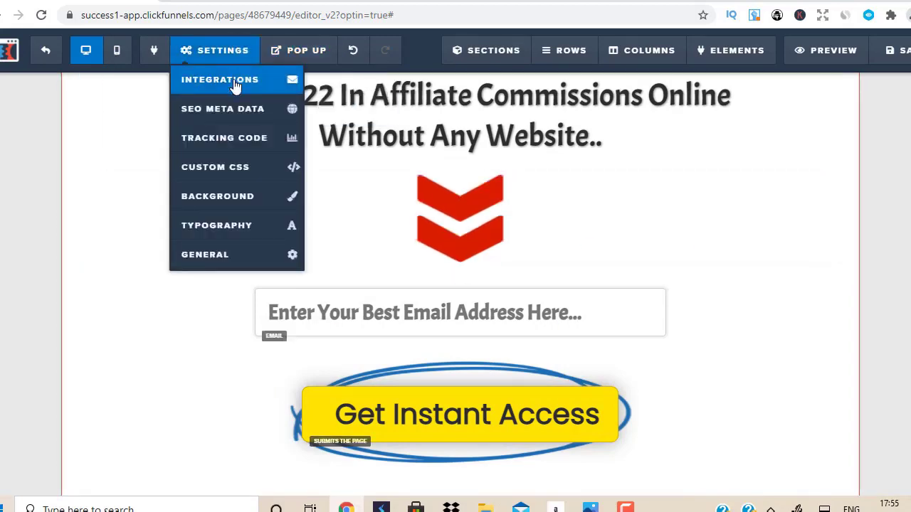
pyautogui.click(236, 84)
pyautogui.click(878, 259)
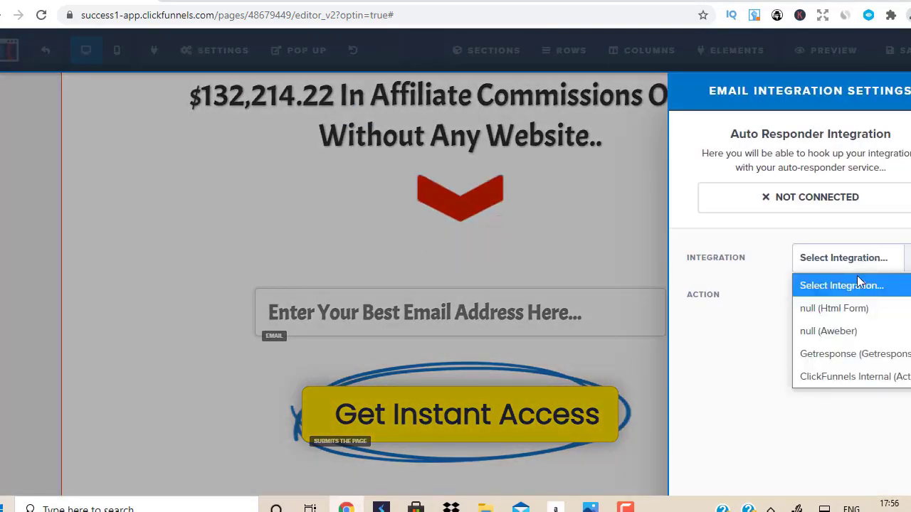
pyautogui.click(848, 333)
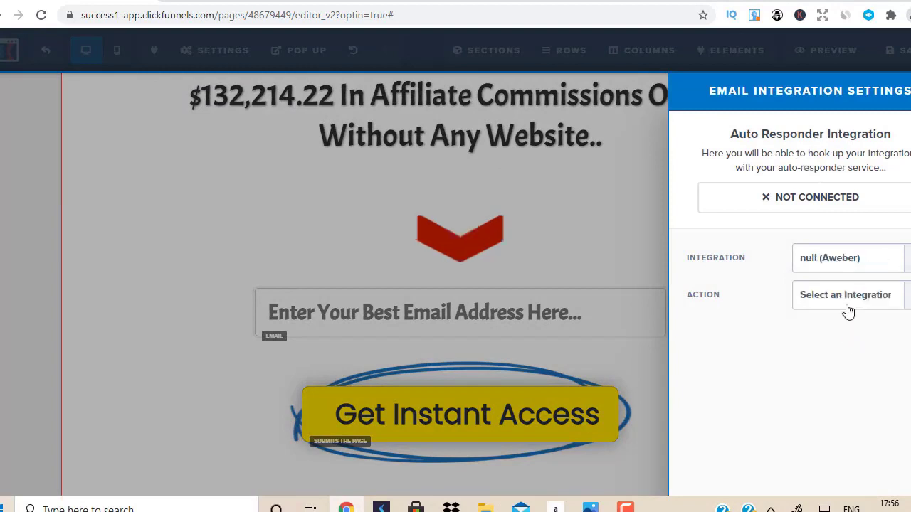
pyautogui.click(848, 307)
pyautogui.click(843, 346)
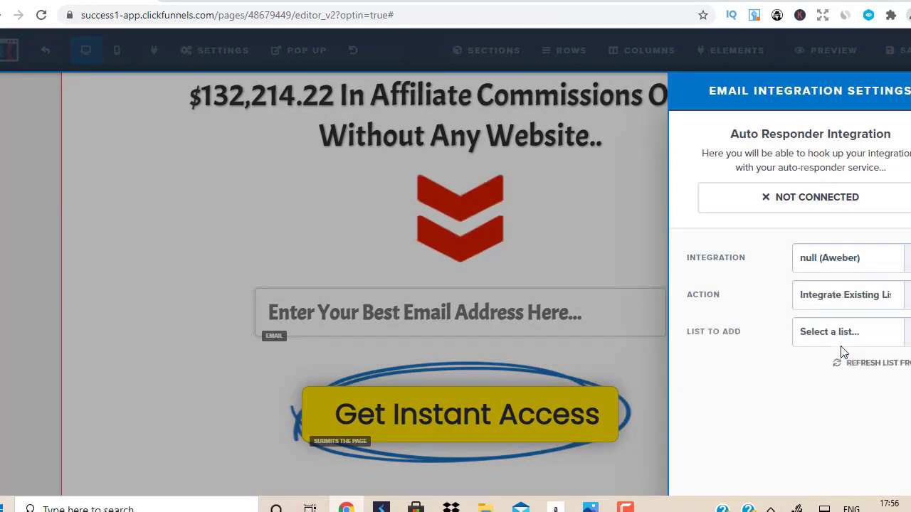
pyautogui.click(823, 382)
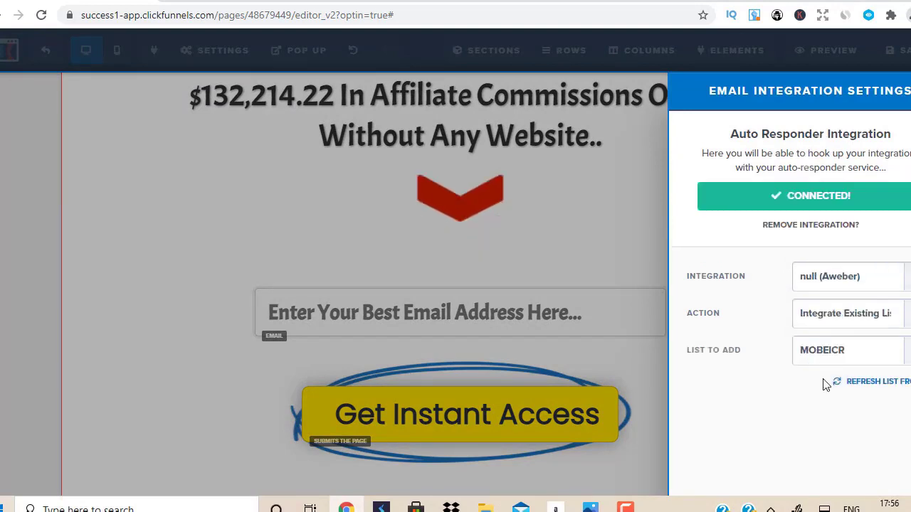
# Replace the page's SEO title with "How To Make Money Online".
pyautogui.click(201, 50)
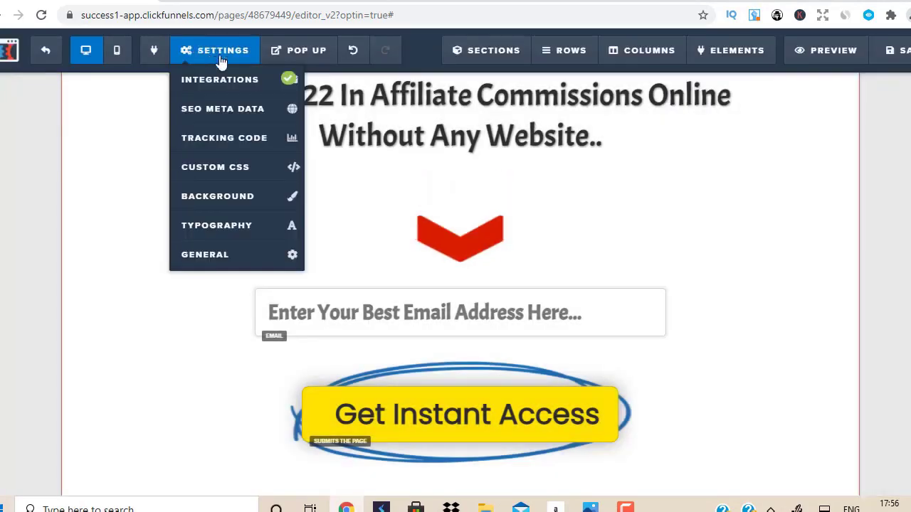
pyautogui.click(226, 111)
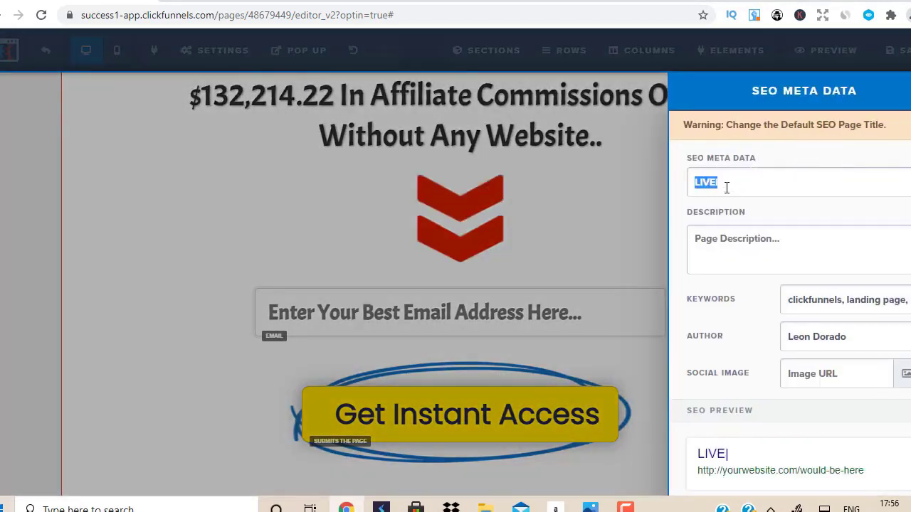
pyautogui.click(733, 180)
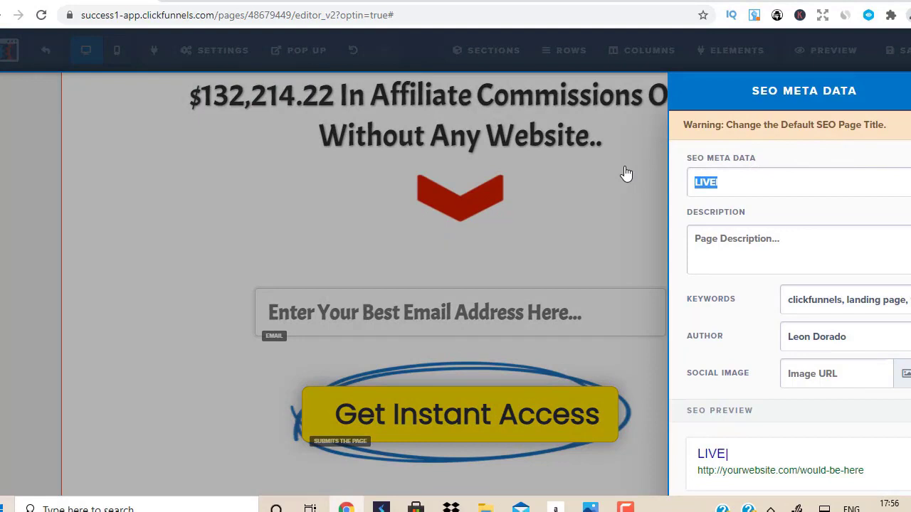
pyautogui.write('How To M')
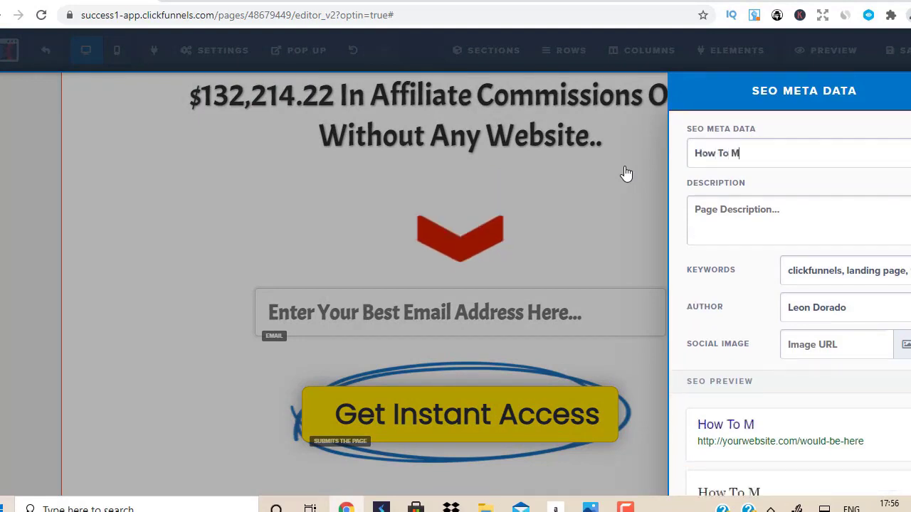
pyautogui.write('ake Money')
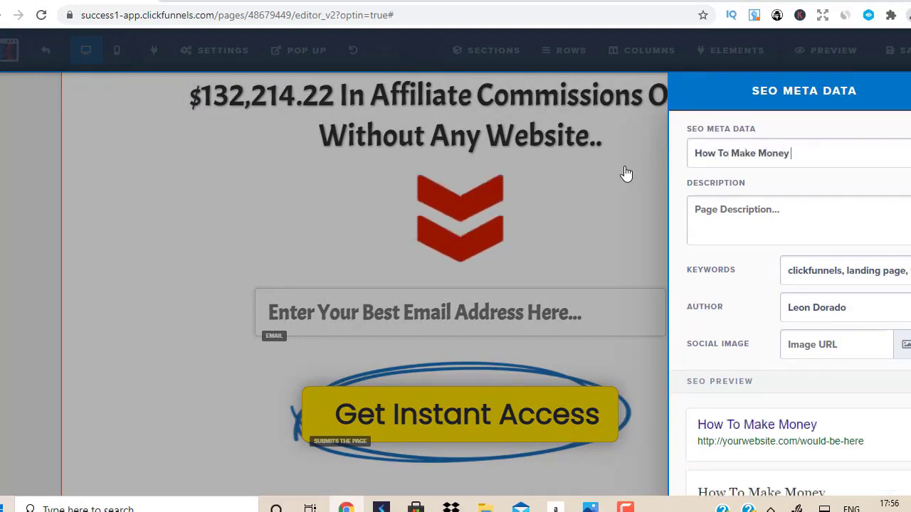
pyautogui.write(' Online')
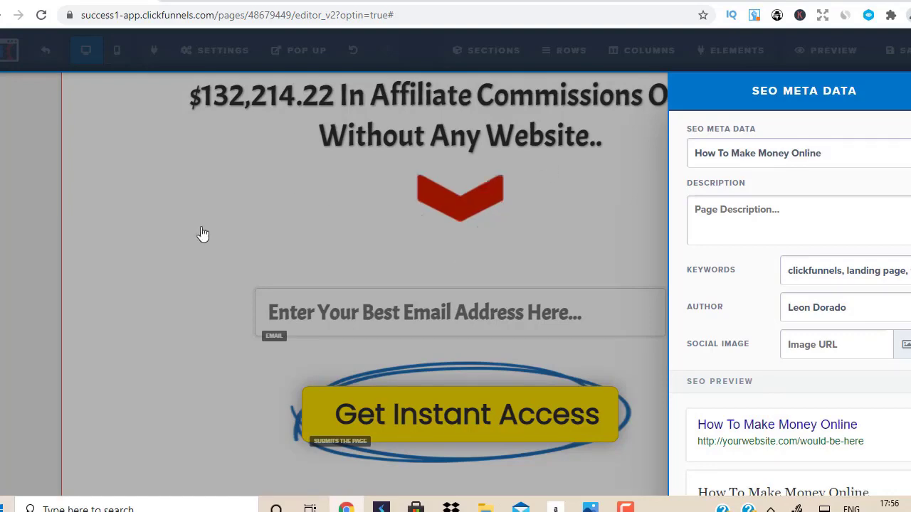
pyautogui.click(203, 233)
pyautogui.moveTo(223, 61)
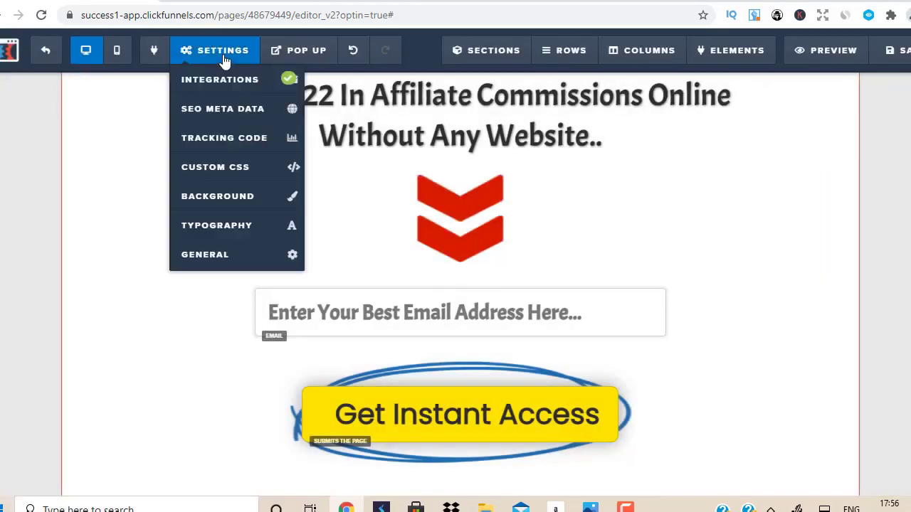
pyautogui.click(226, 257)
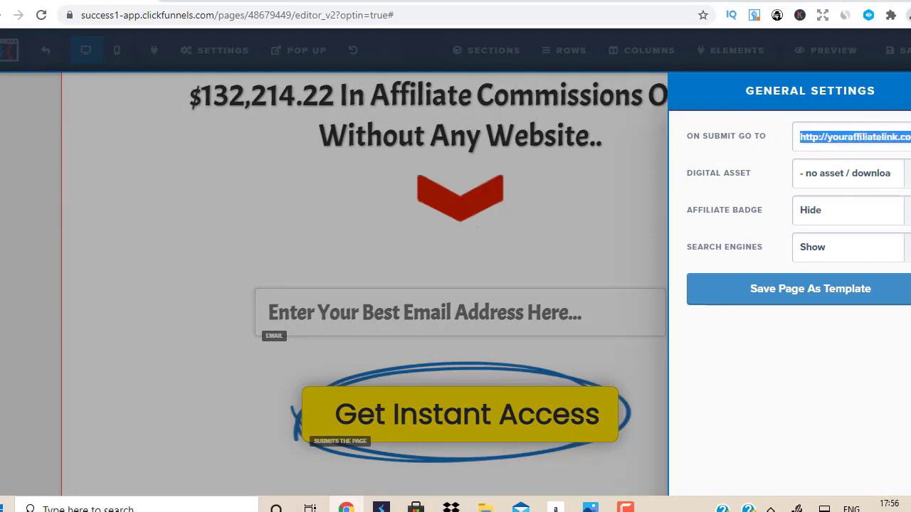
pyautogui.write('htt')
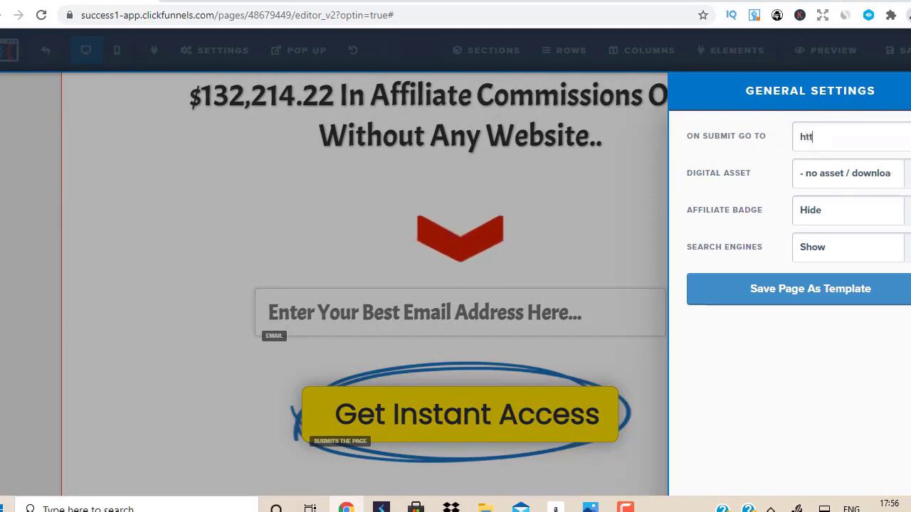
pyautogui.write('p:')
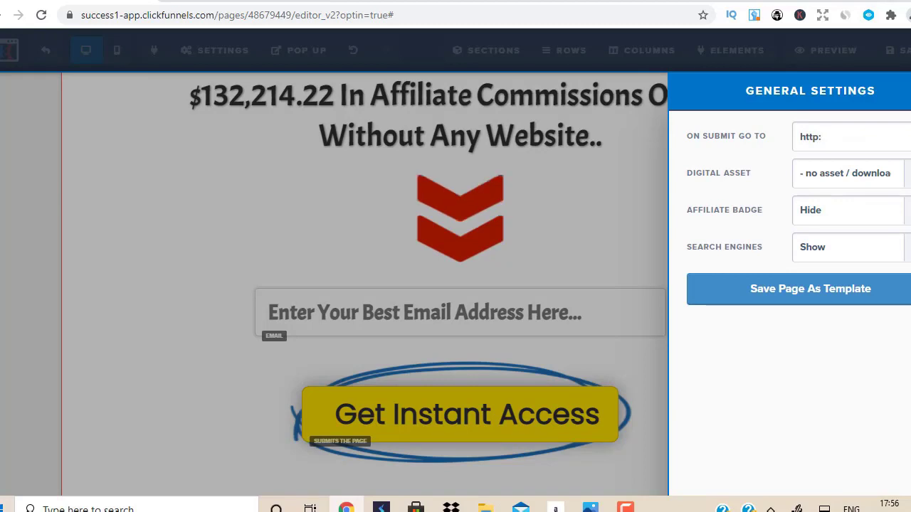
pyautogui.write('//yourl')
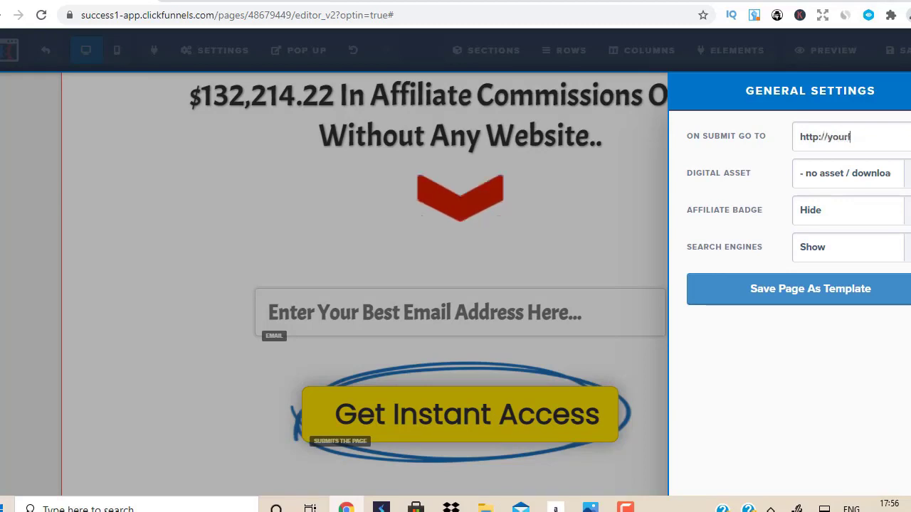
pyautogui.write('ink.com')
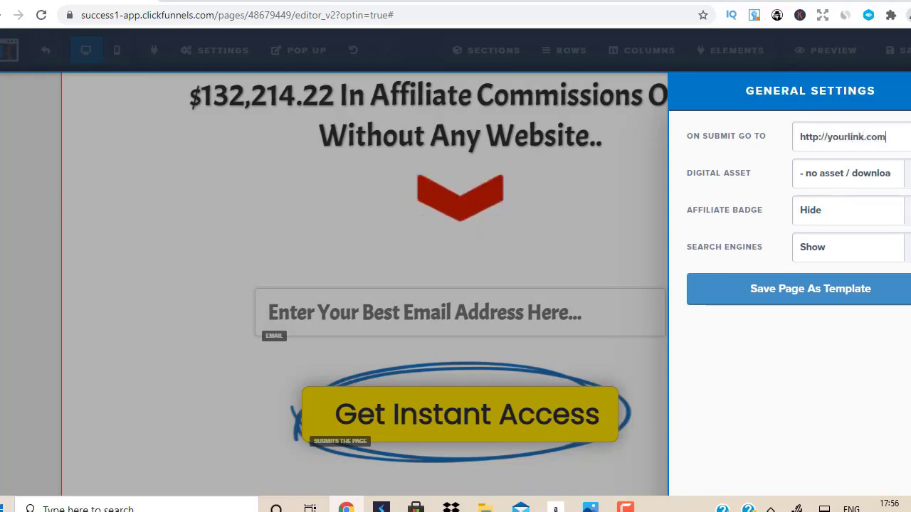
pyautogui.click(431, 173)
pyautogui.click(898, 49)
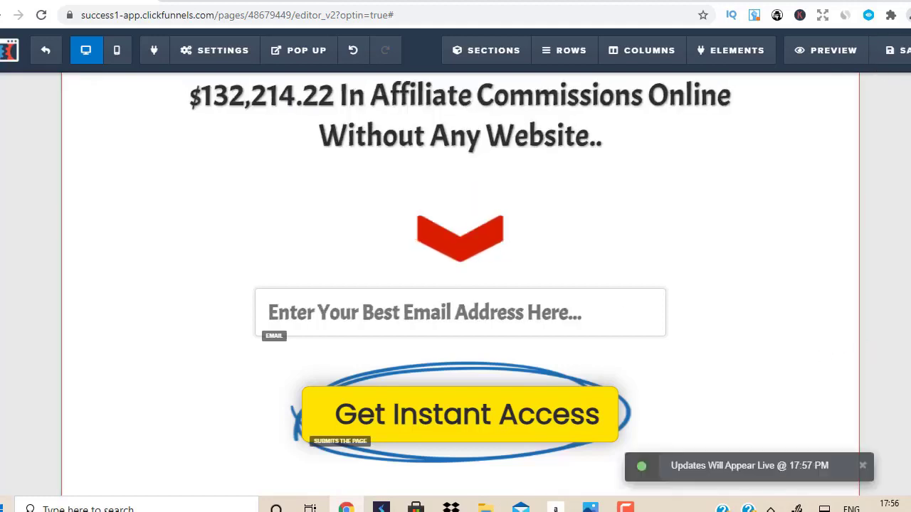
pyautogui.scroll(2, 823, 356)
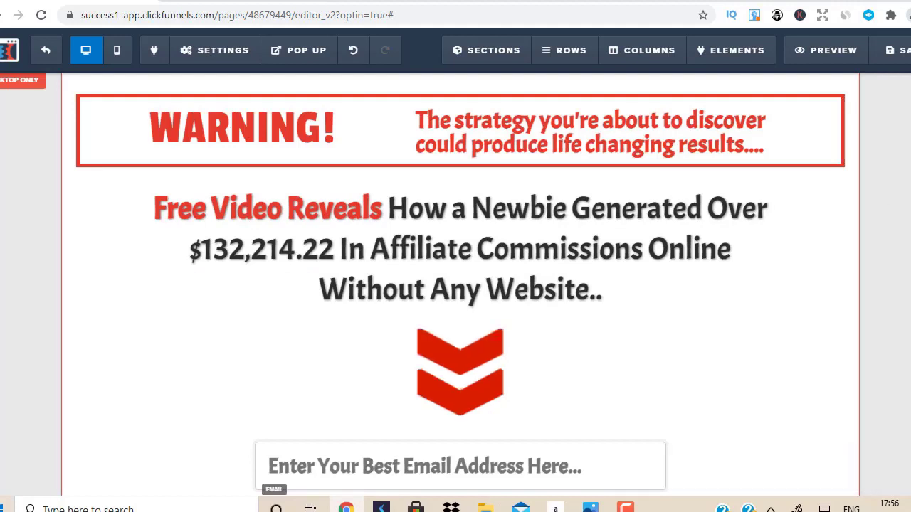
pyautogui.moveTo(854, 84)
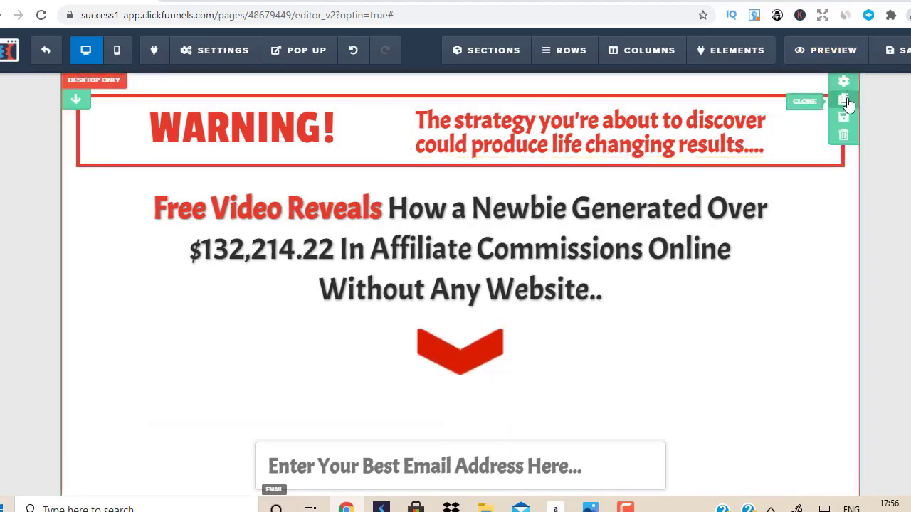
pyautogui.click(845, 99)
pyautogui.scroll(8, 460, 284)
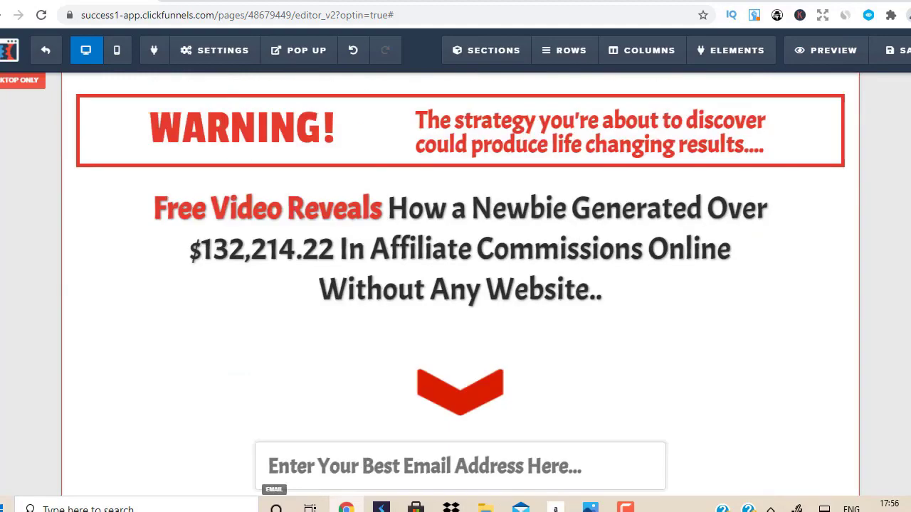
# Check the device visibility of the original opt-in section in its settings.
pyautogui.scroll(-10, 460, 284)
pyautogui.scroll(-6, 459, 285)
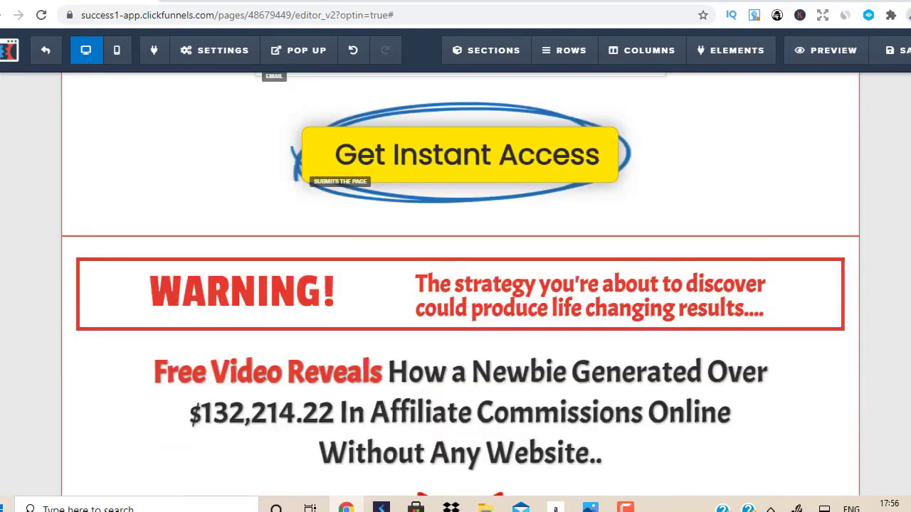
pyautogui.moveTo(846, 82)
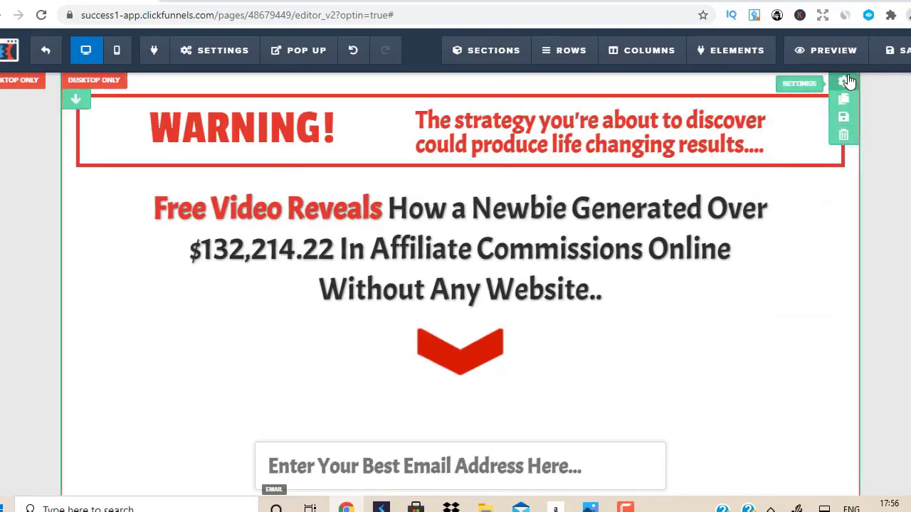
pyautogui.click(846, 82)
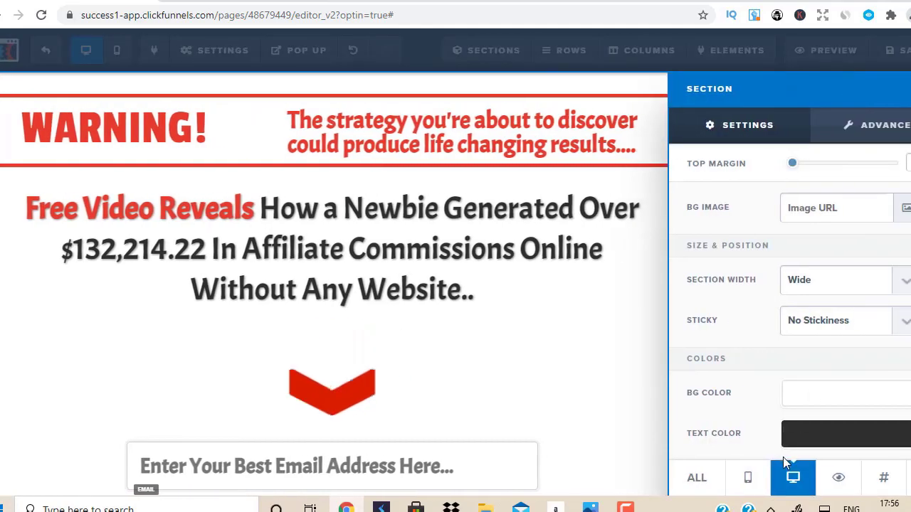
pyautogui.click(472, 328)
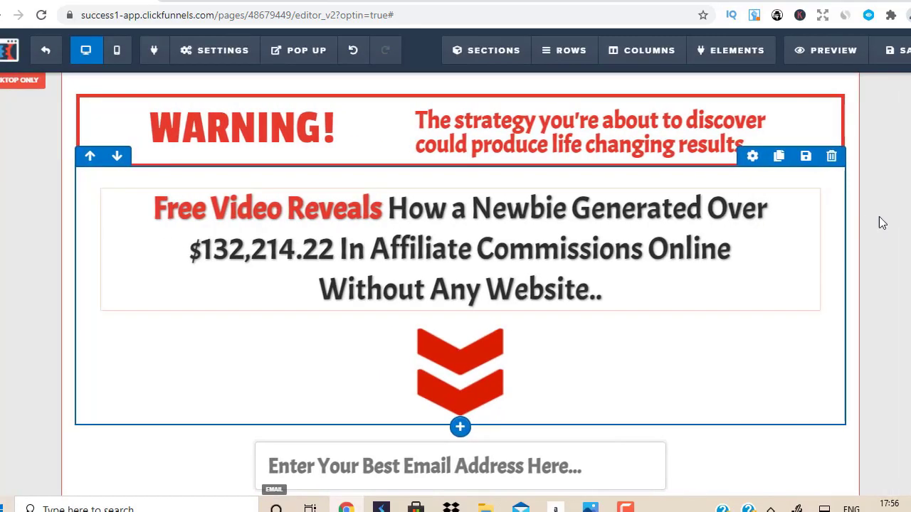
# Set the cloned opt-in section to display on mobile only.
pyautogui.scroll(3, 460, 285)
pyautogui.scroll(-5, 460, 285)
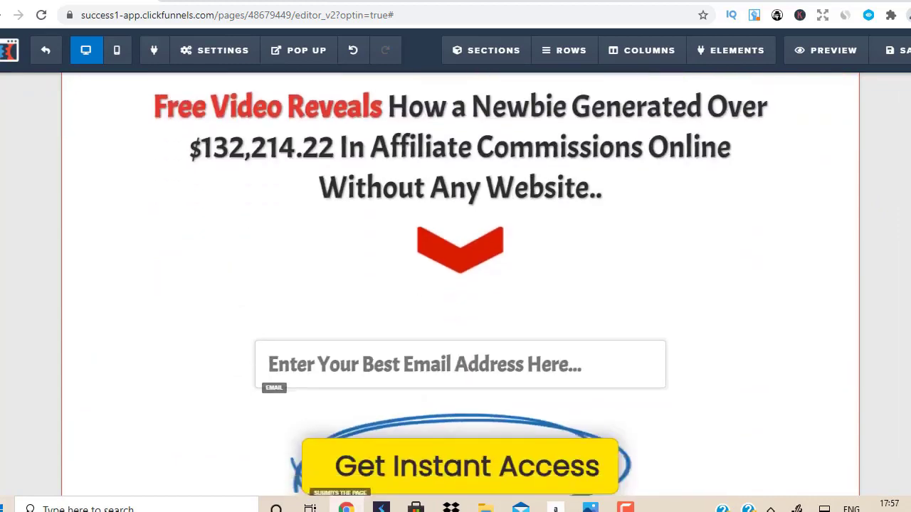
pyautogui.scroll(2, 460, 285)
pyautogui.scroll(-1, 460, 285)
pyautogui.scroll(1, 882, 225)
pyautogui.moveTo(829, 148)
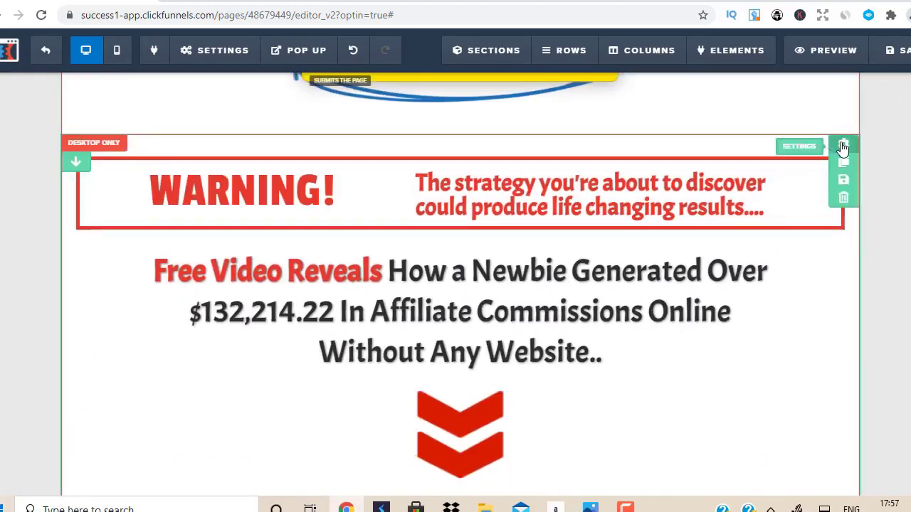
pyautogui.click(843, 147)
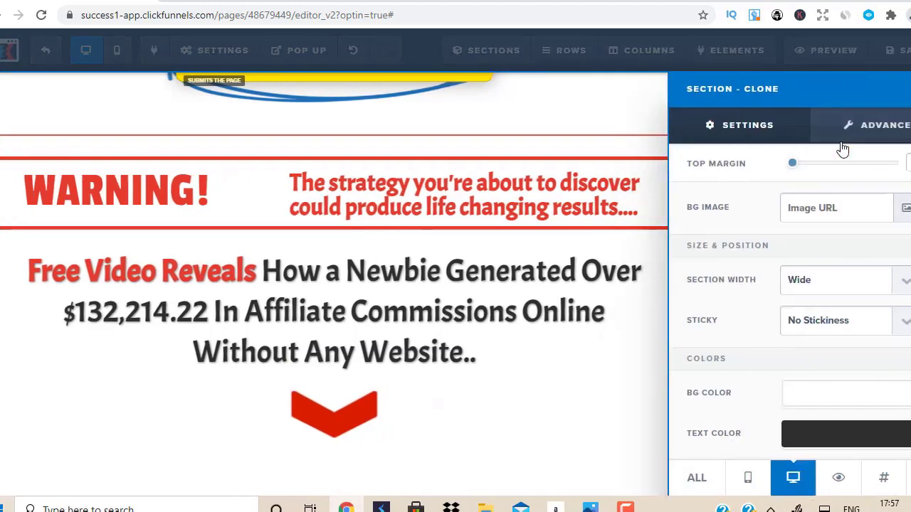
pyautogui.click(748, 476)
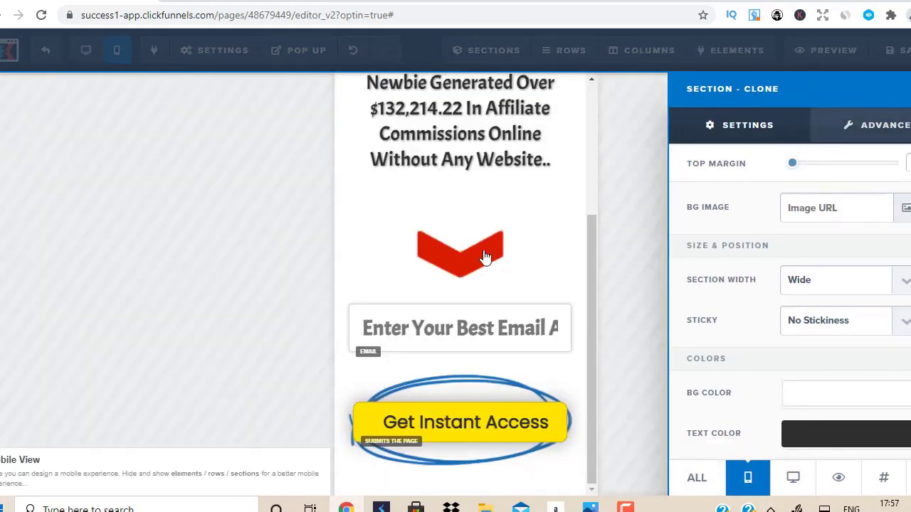
pyautogui.click(502, 259)
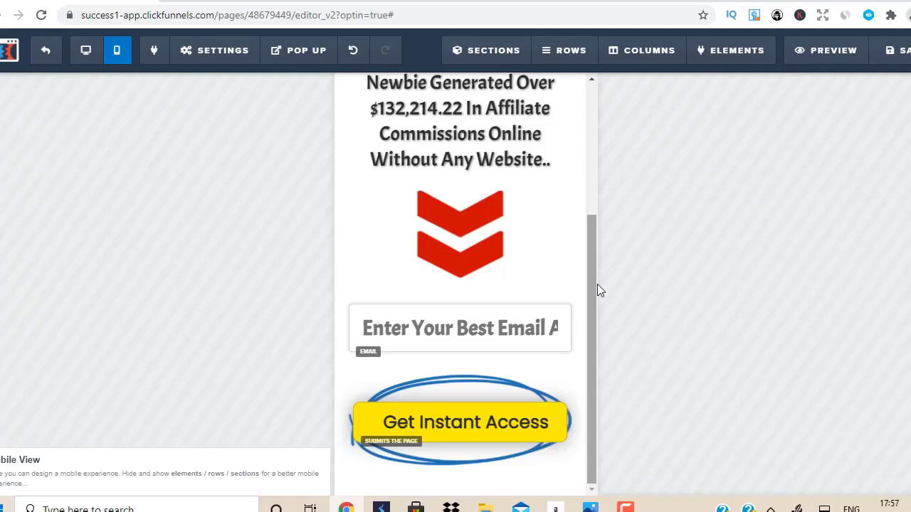
# Center-align the strategy text below WARNING! in the mobile section's banner.
pyautogui.moveTo(595, 284); pyautogui.dragTo(596, 97)
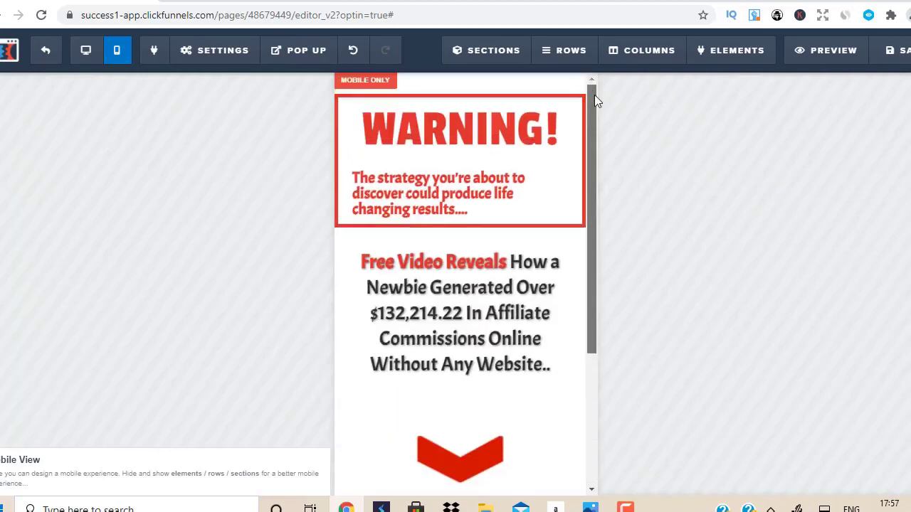
pyautogui.click(464, 186)
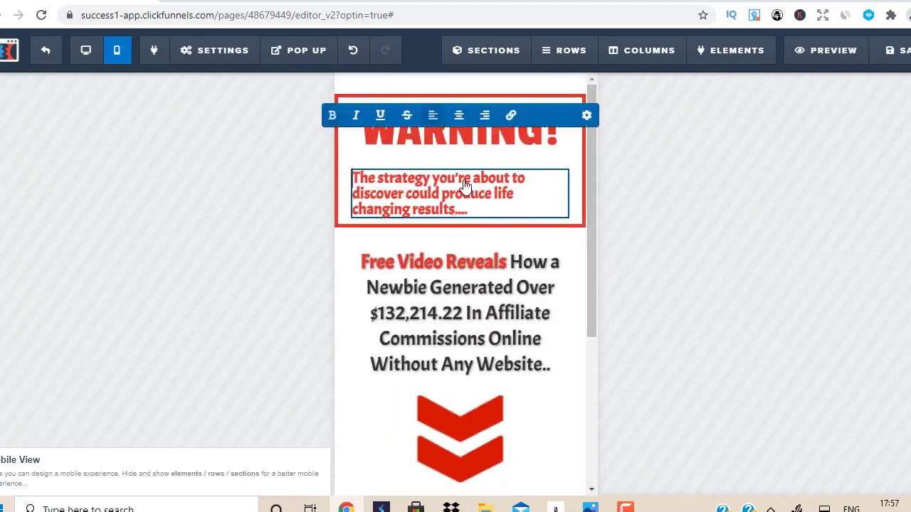
pyautogui.click(461, 116)
pyautogui.click(583, 265)
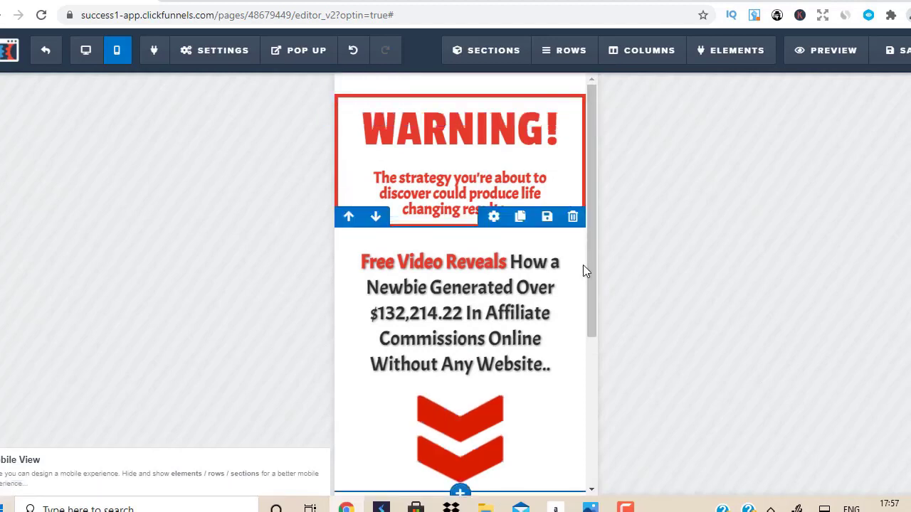
# Reduce the mobile email field's font size to 18 so the placeholder fits, and save the page.
pyautogui.moveTo(596, 180); pyautogui.dragTo(600, 324)
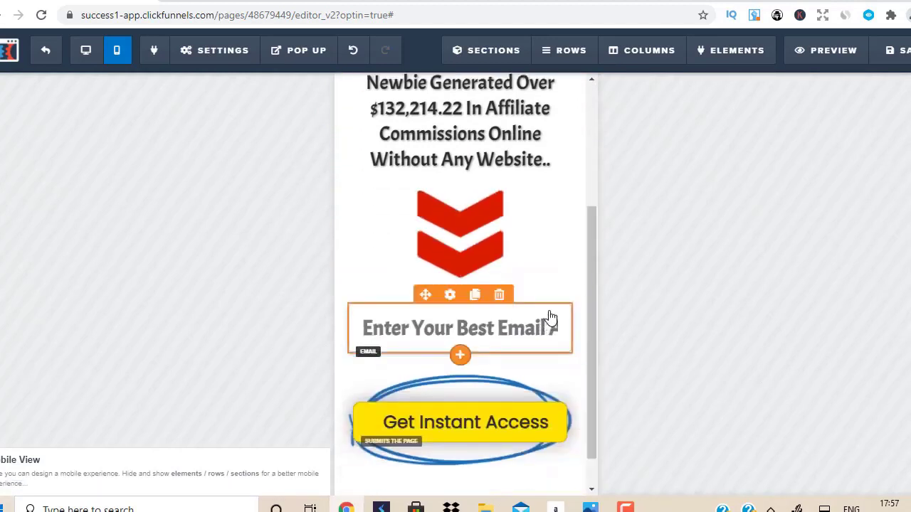
pyautogui.click(450, 295)
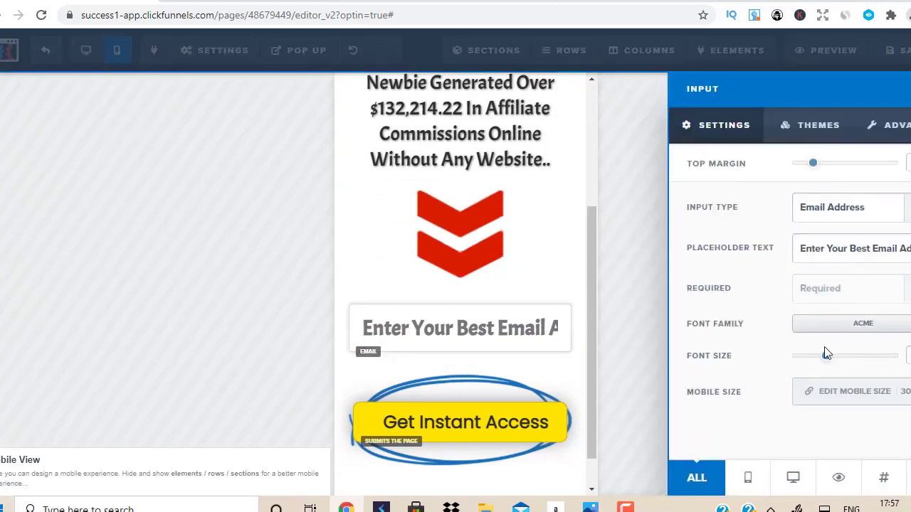
pyautogui.moveTo(826, 356); pyautogui.dragTo(805, 359)
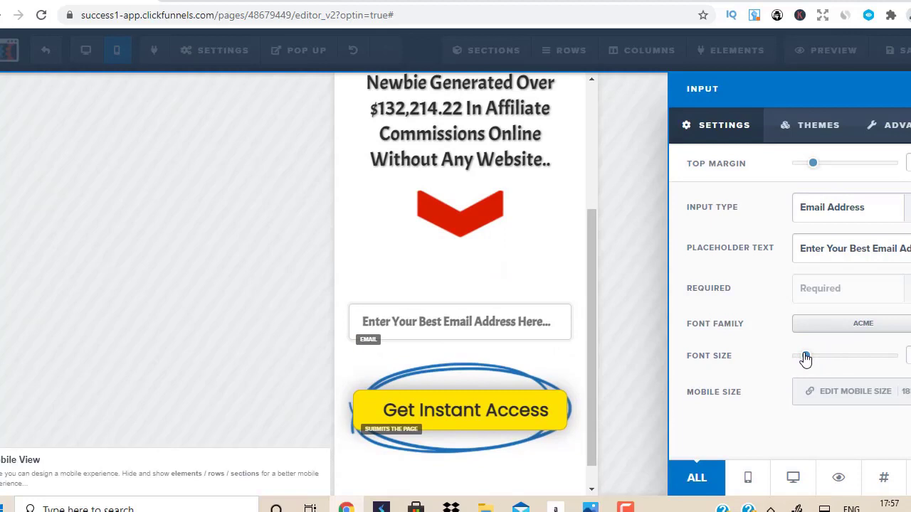
pyautogui.click(571, 275)
pyautogui.click(903, 50)
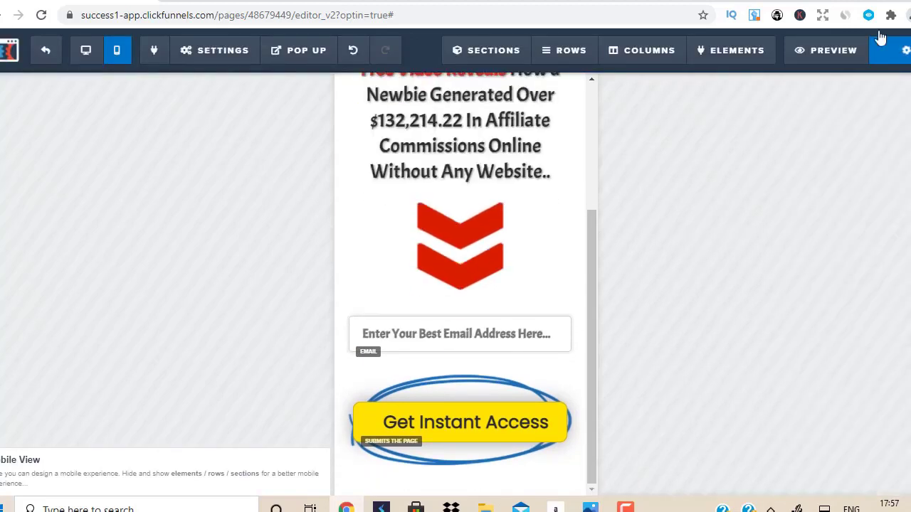
# Review the page in desktop and mobile views and return to the funnel's Optin step overview.
pyautogui.click(86, 52)
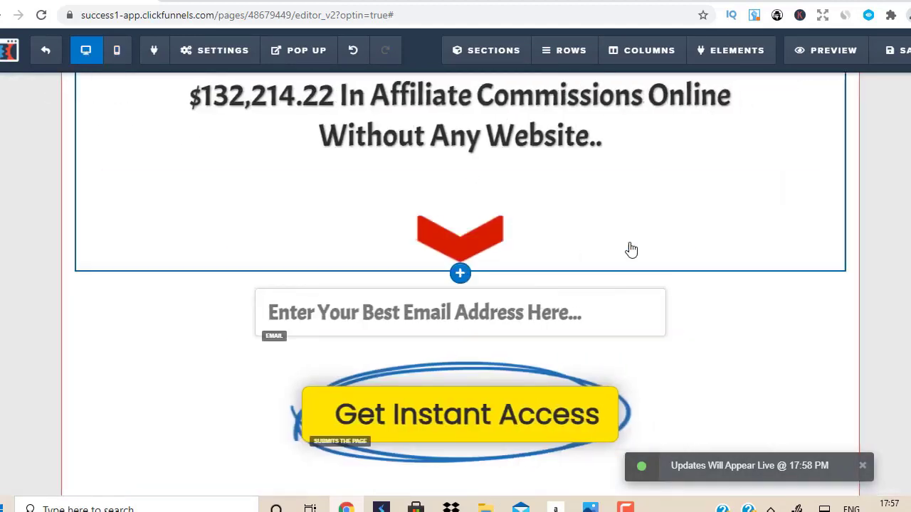
pyautogui.scroll(3, 460, 285)
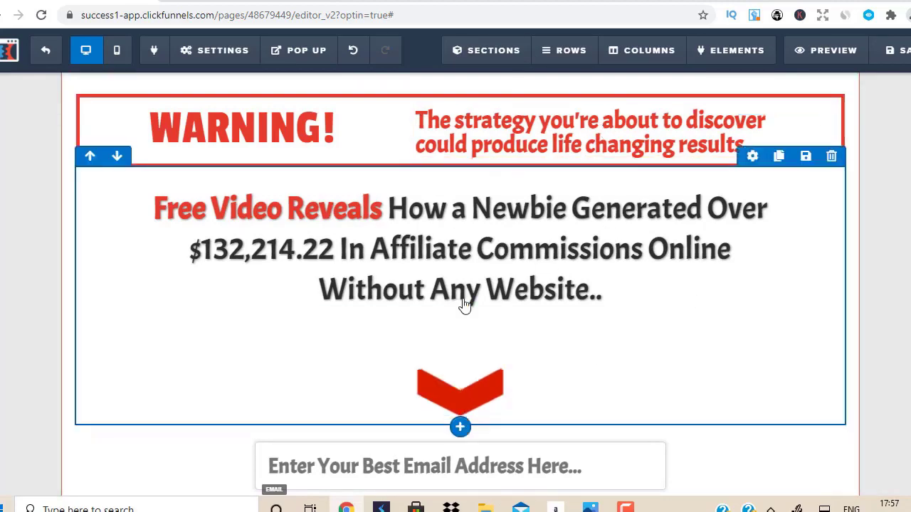
pyautogui.click(117, 50)
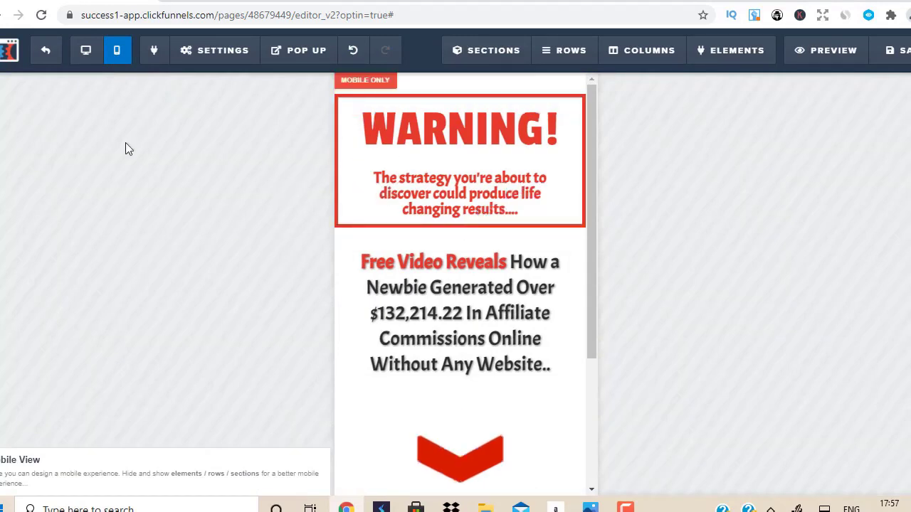
pyautogui.click(47, 51)
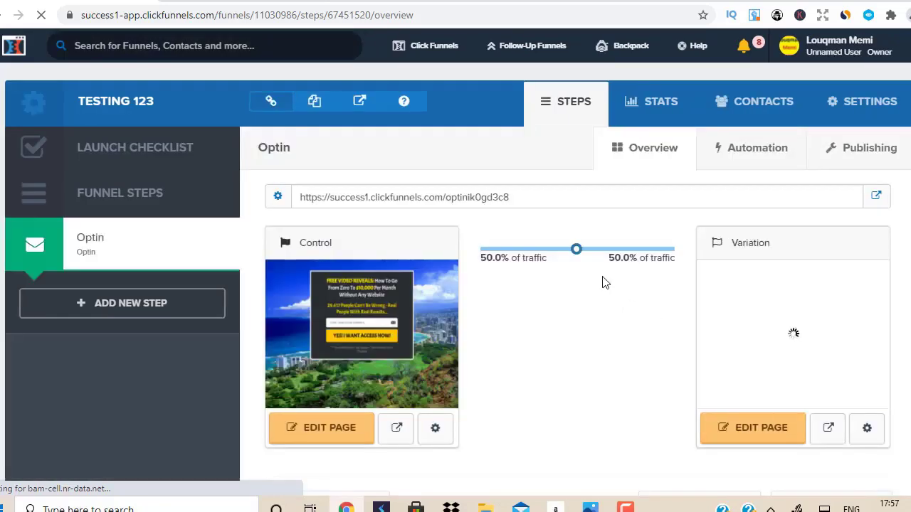
# Try to apply a traffic split of 49% to the control and 51% to the variation.
pyautogui.click(575, 249)
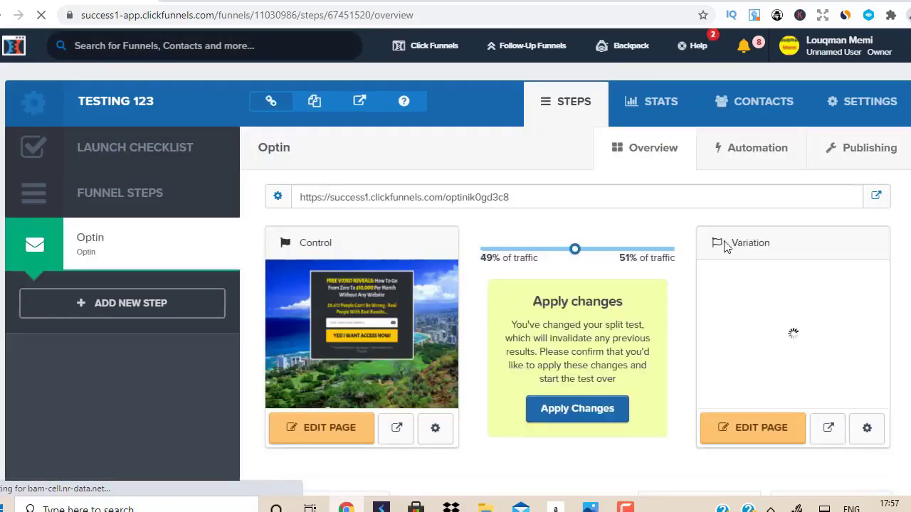
pyautogui.click(578, 409)
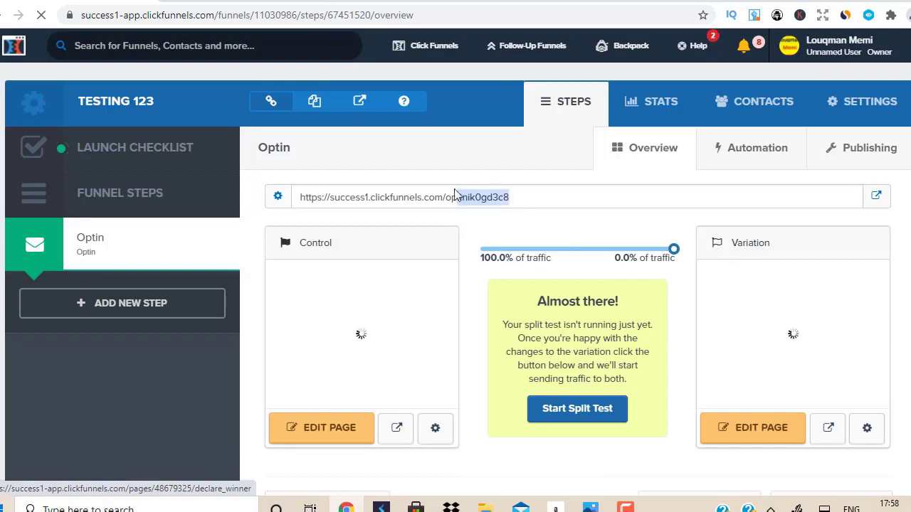
pyautogui.moveTo(307, 198); pyautogui.dragTo(299, 199)
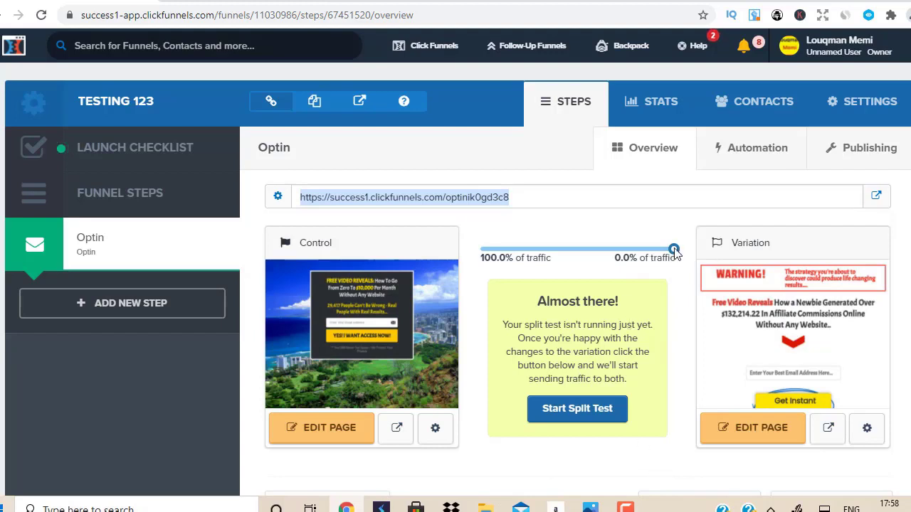
# Try out traffic splits of 50/50 and 20/80 between the control and the variation without applying them.
pyautogui.moveTo(675, 250); pyautogui.dragTo(670, 249)
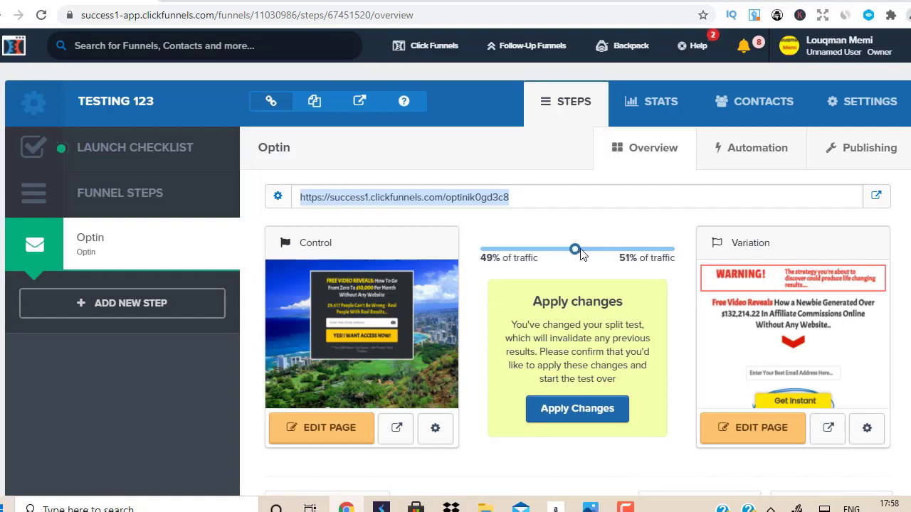
pyautogui.moveTo(364, 331)
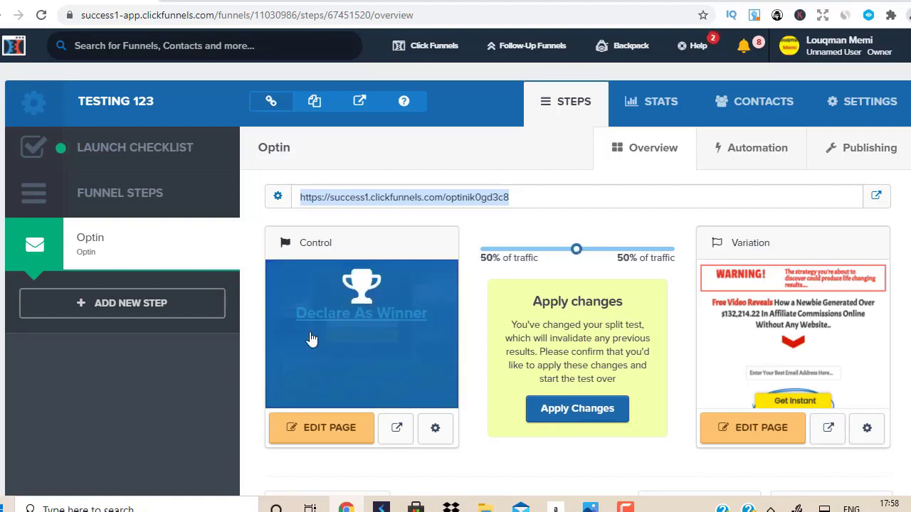
pyautogui.moveTo(832, 324)
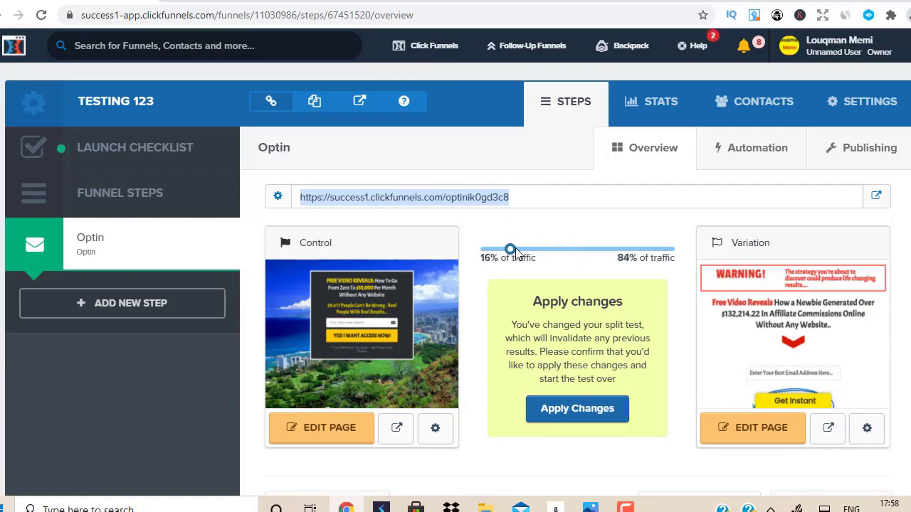
pyautogui.moveTo(332, 325)
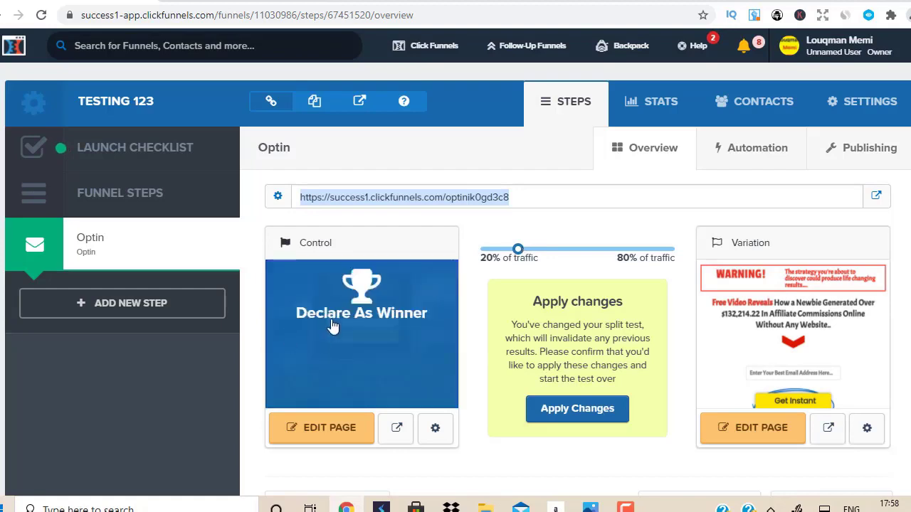
pyautogui.moveTo(806, 298)
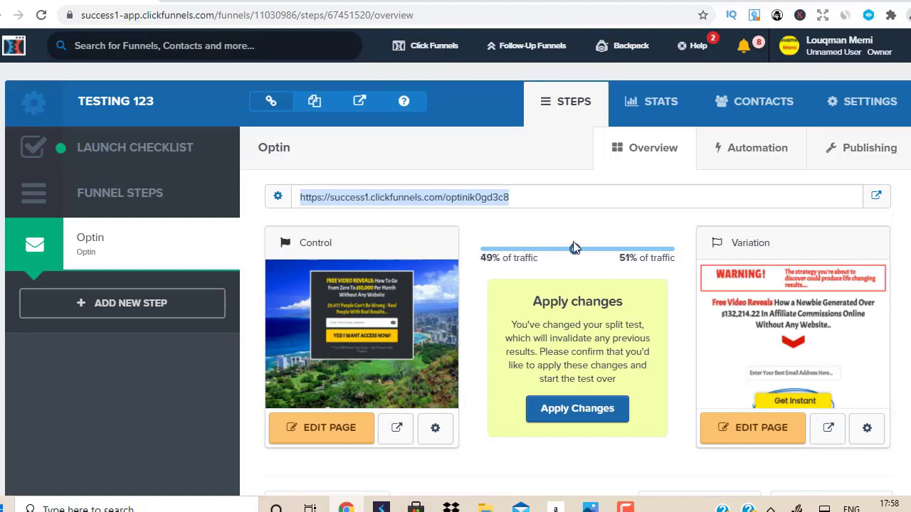
# Split the traffic 50% to the control and 50% to the variation, and apply the split-test changes.
pyautogui.click(535, 198)
pyautogui.moveTo(509, 197); pyautogui.dragTo(340, 197)
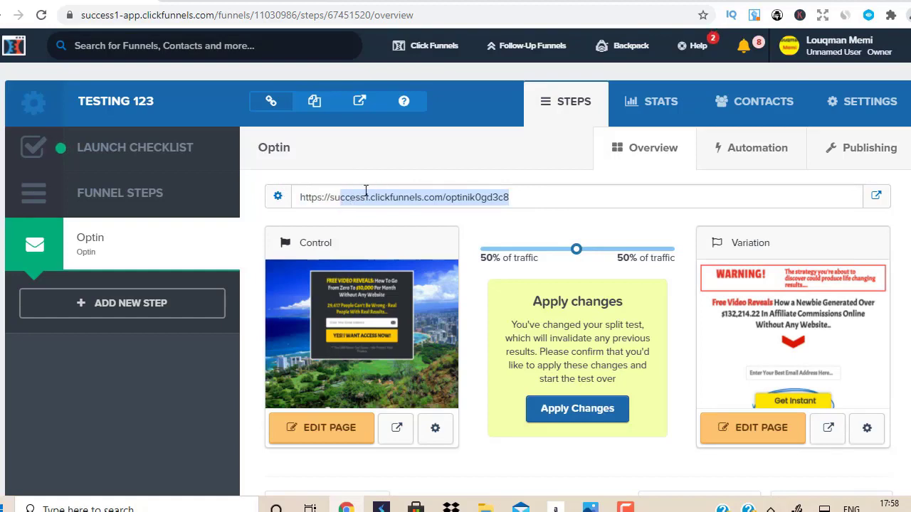
pyautogui.moveTo(366, 366)
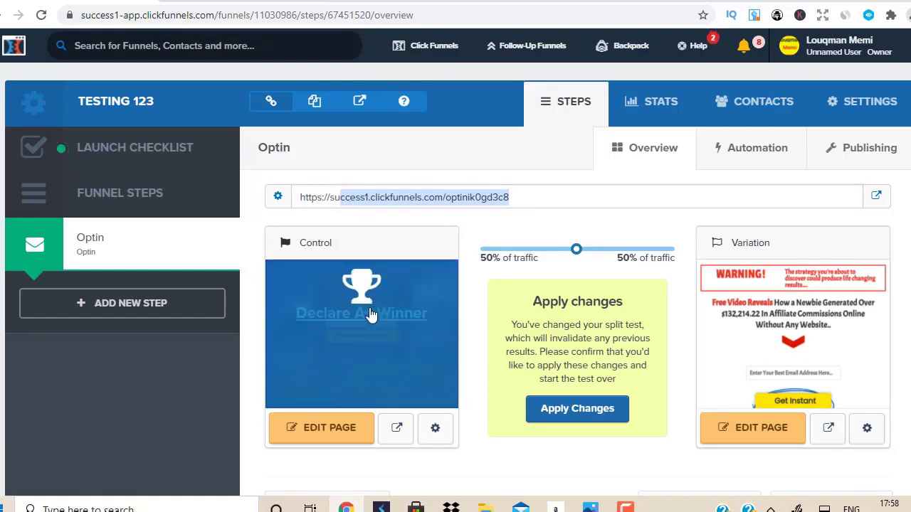
pyautogui.moveTo(840, 296)
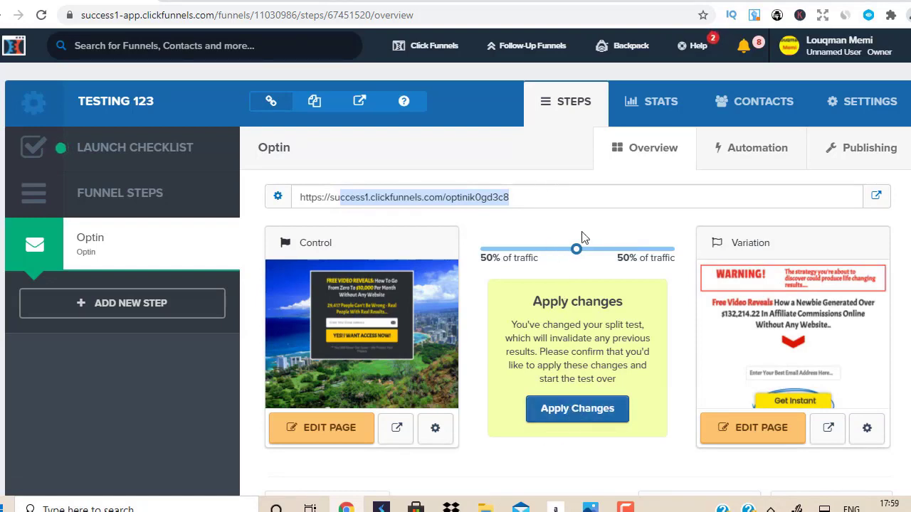
pyautogui.moveTo(577, 250)
pyautogui.mouseDown()
pyautogui.moveTo(505, 250)
pyautogui.moveTo(581, 257)
pyautogui.mouseUp()
pyautogui.click(578, 401)
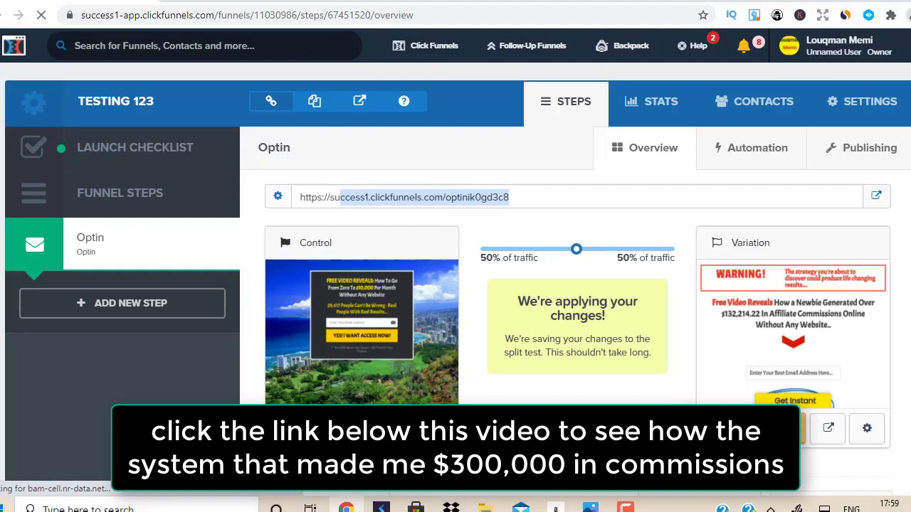
# Inspect the winner-declaration options on the control and variation pages, including the variation's confidence score.
pyautogui.moveTo(397, 323)
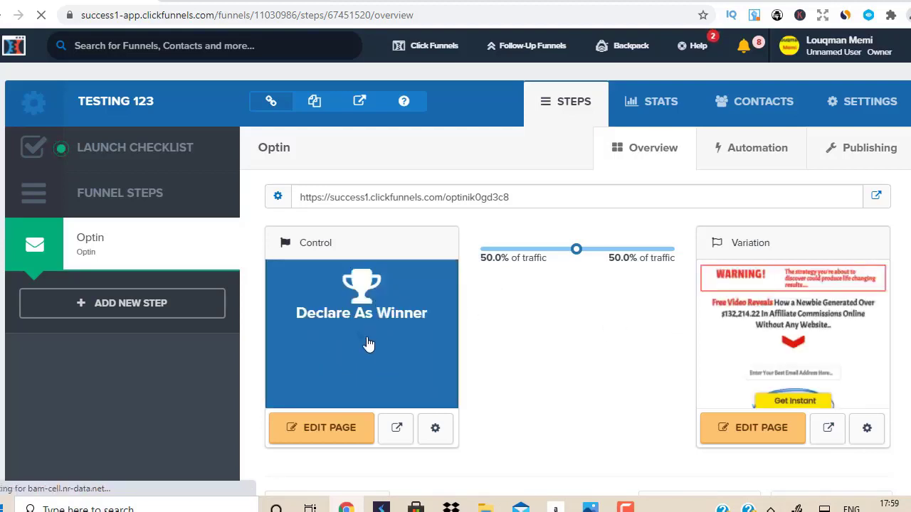
pyautogui.moveTo(813, 333)
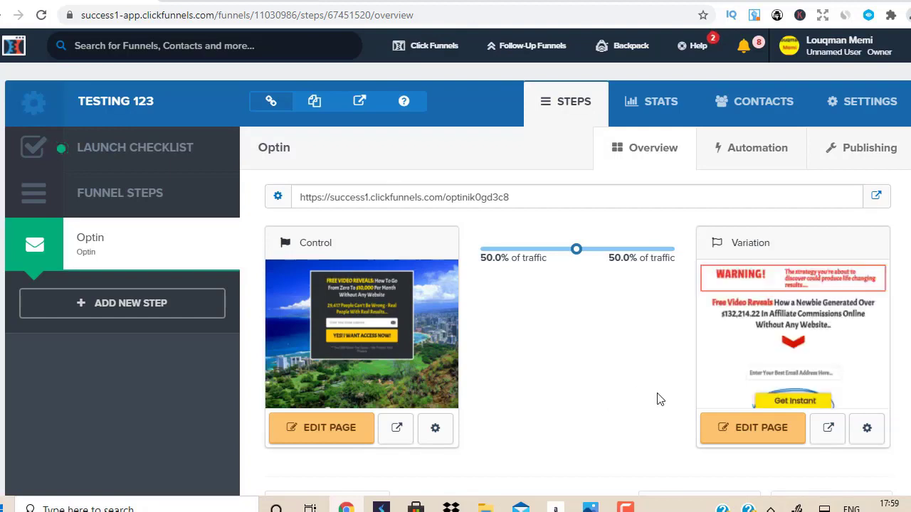
pyautogui.moveTo(864, 325)
pyautogui.moveTo(712, 329)
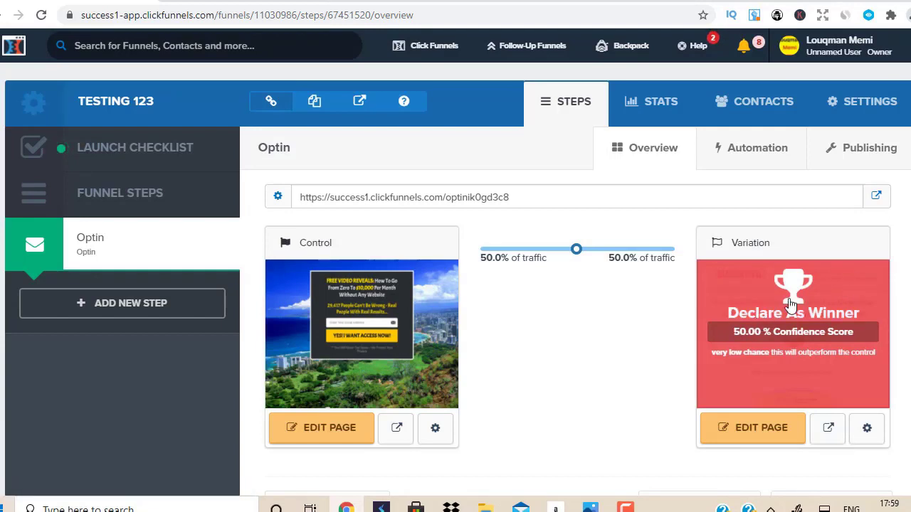
# Select the full web address of the Optin step.
pyautogui.moveTo(329, 348)
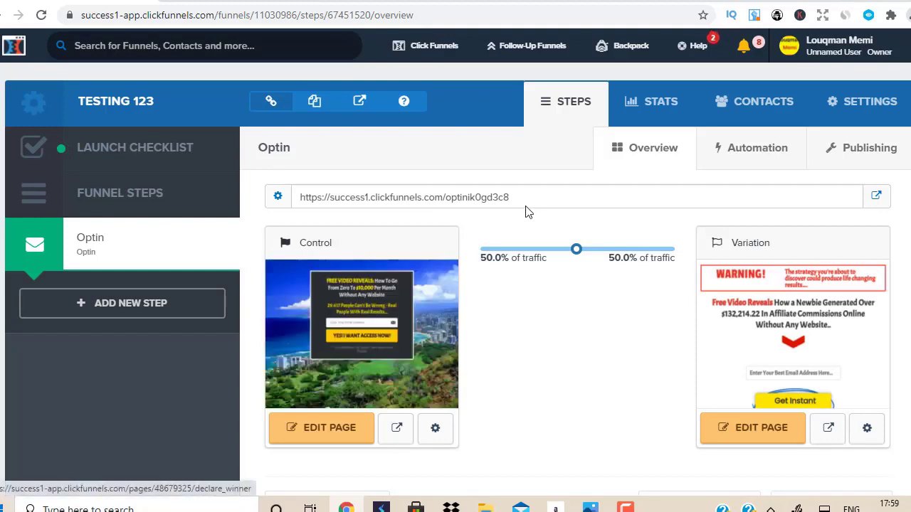
pyautogui.moveTo(510, 203); pyautogui.dragTo(299, 201)
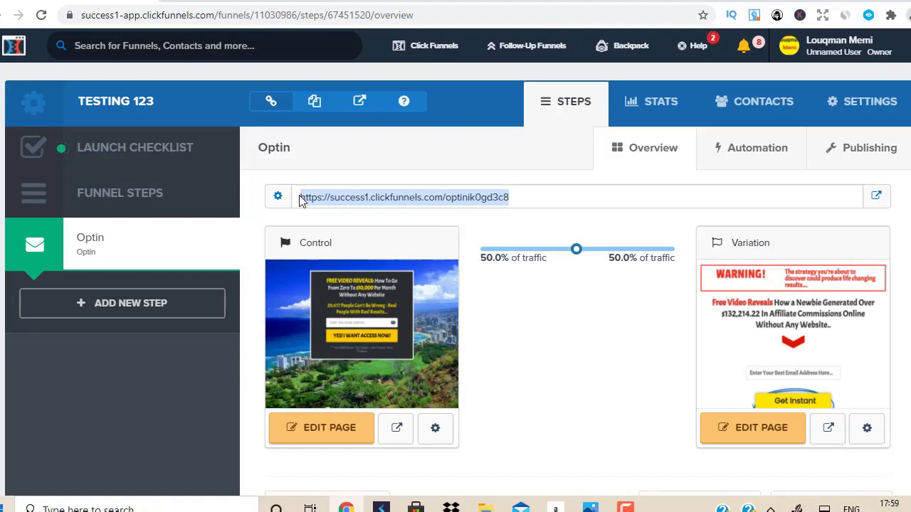
pyautogui.click(445, 197)
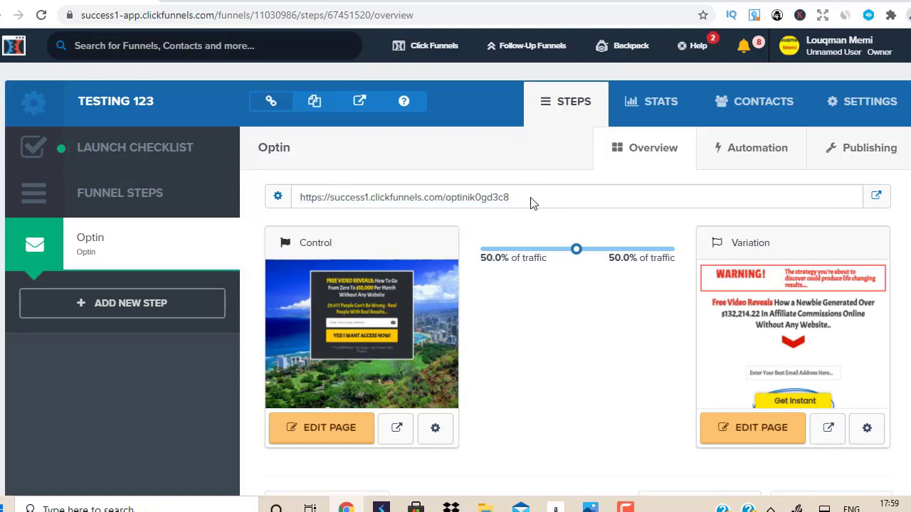
pyautogui.moveTo(532, 203); pyautogui.dragTo(298, 209)
pyautogui.moveTo(407, 368)
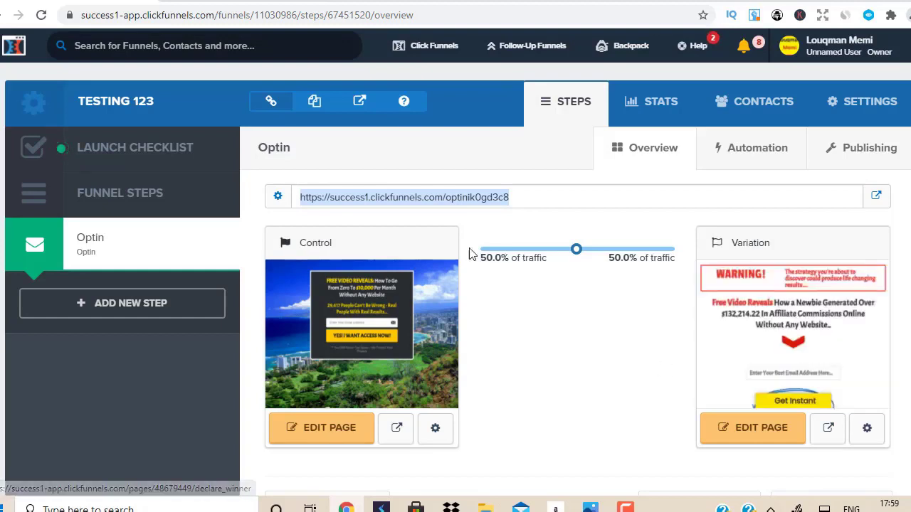
pyautogui.moveTo(786, 327)
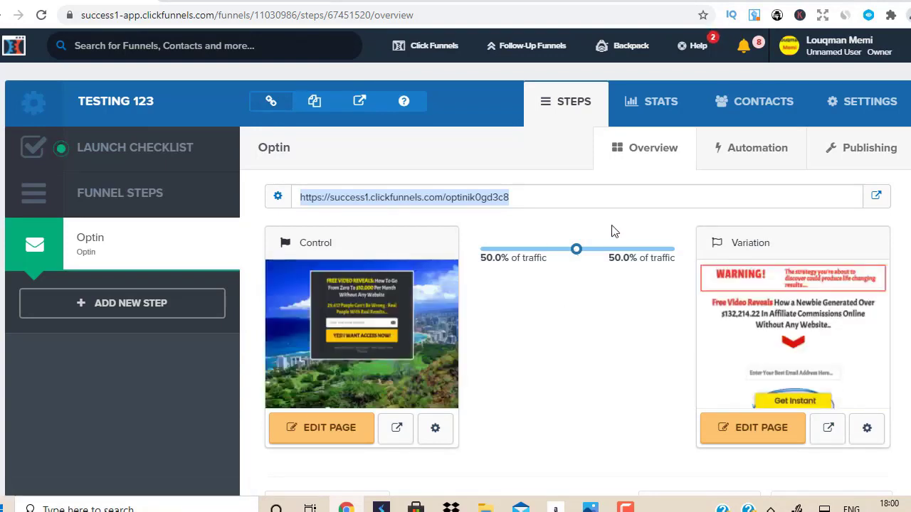
# Split the traffic 2% to the control and 98% to the variation, and apply the split-test changes.
pyautogui.moveTo(576, 250); pyautogui.dragTo(487, 251)
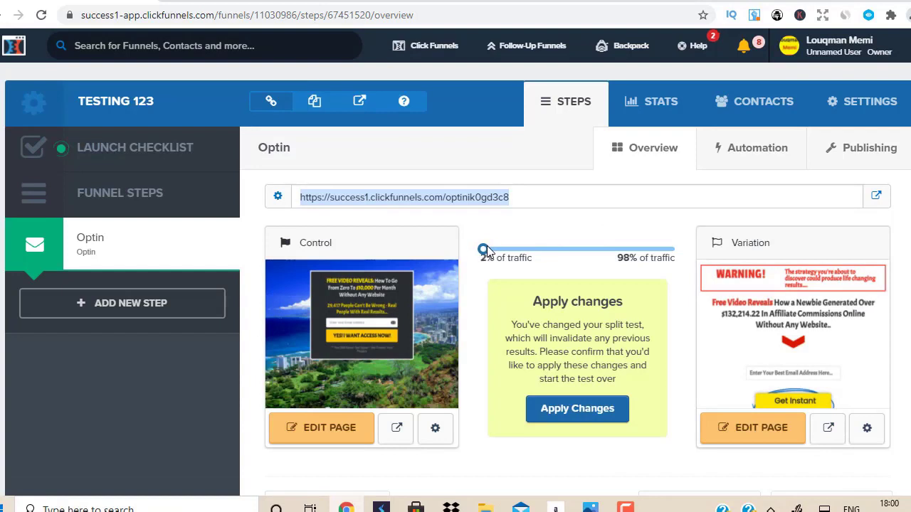
pyautogui.click(604, 409)
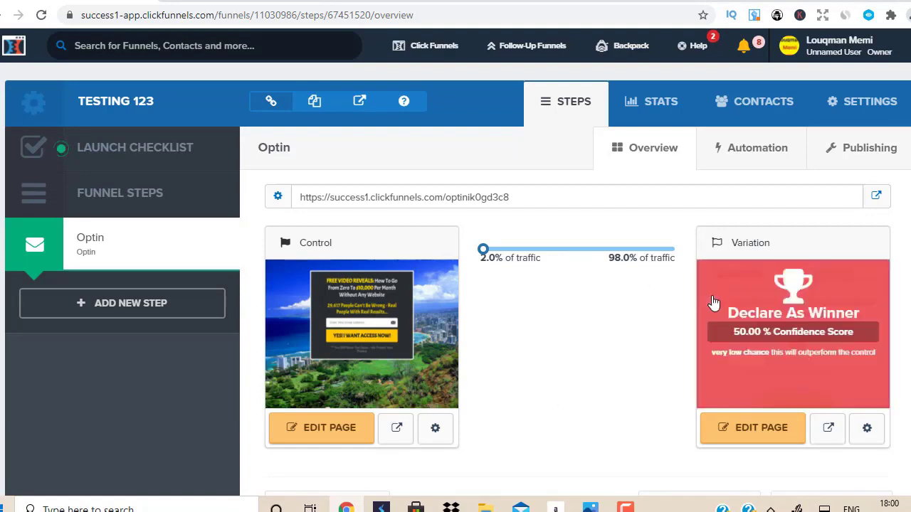
# Open the funnel's statistics and expand the Optin row to examine its page views and opt-ins.
pyautogui.click(661, 106)
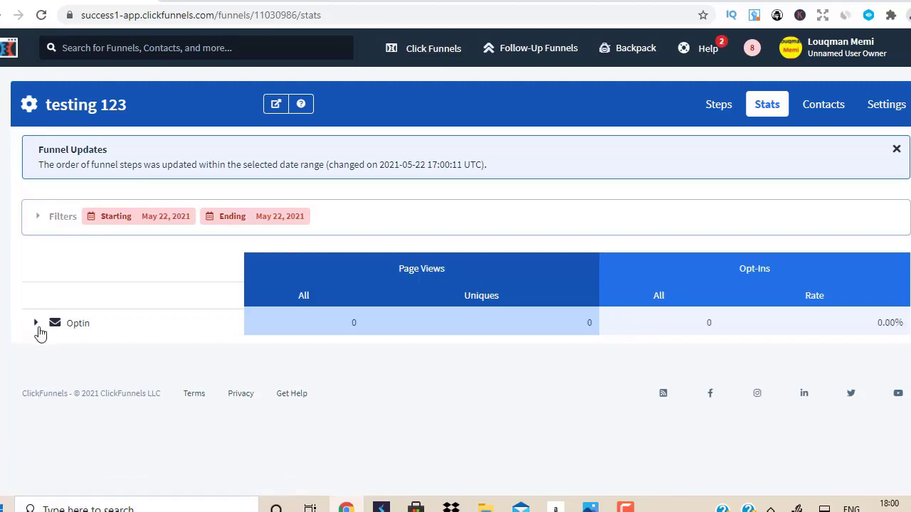
pyautogui.click(36, 323)
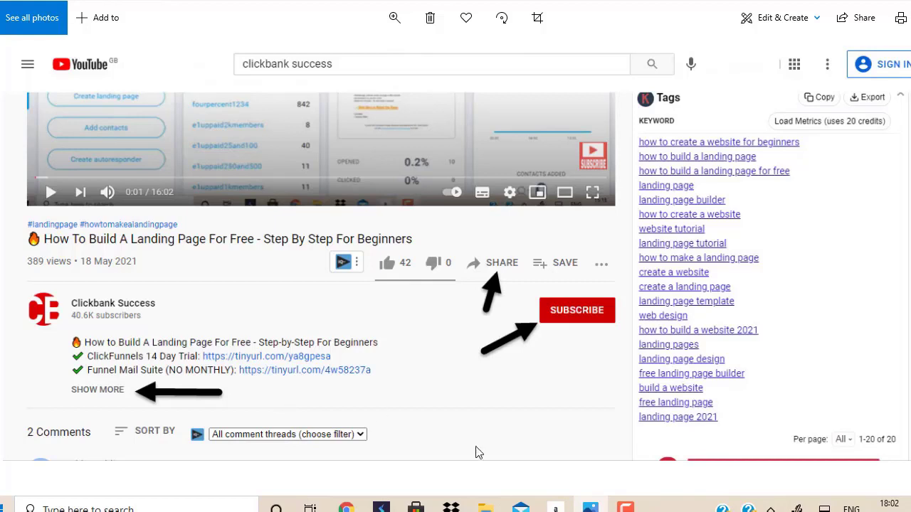
pyautogui.click(624, 508)
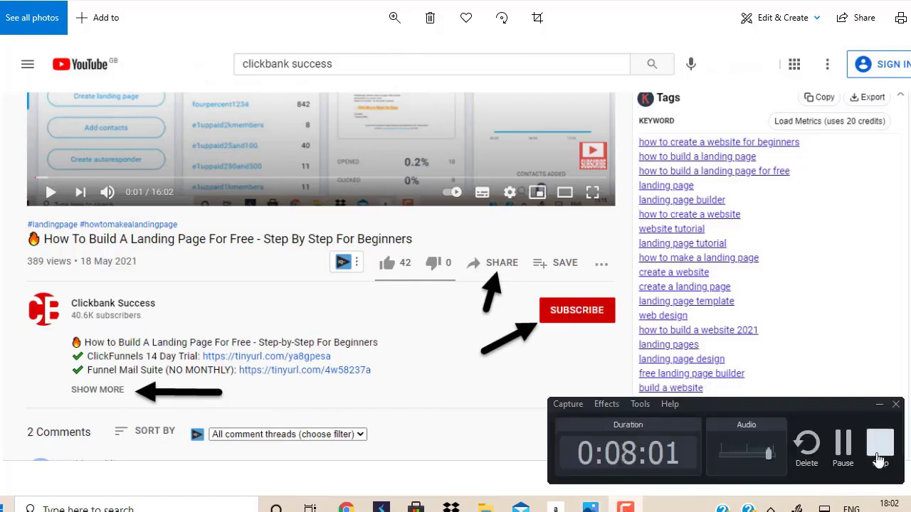
pyautogui.click(879, 462)
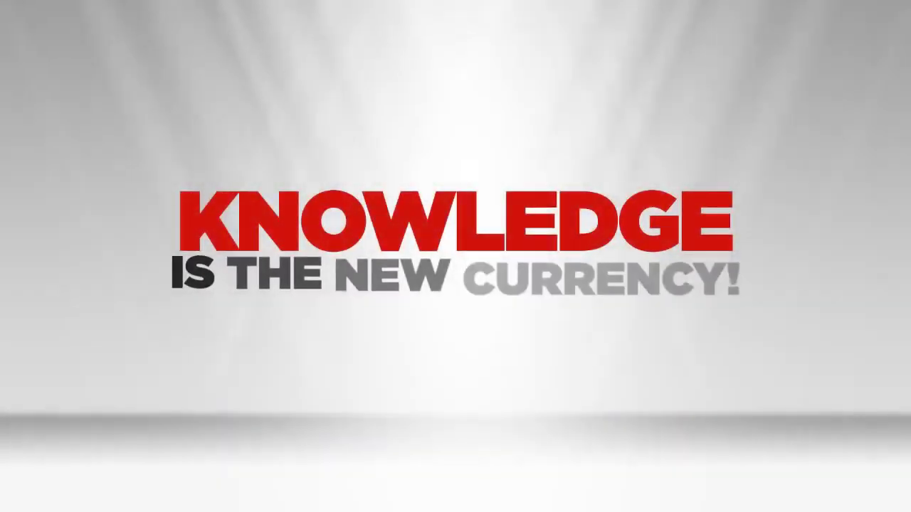